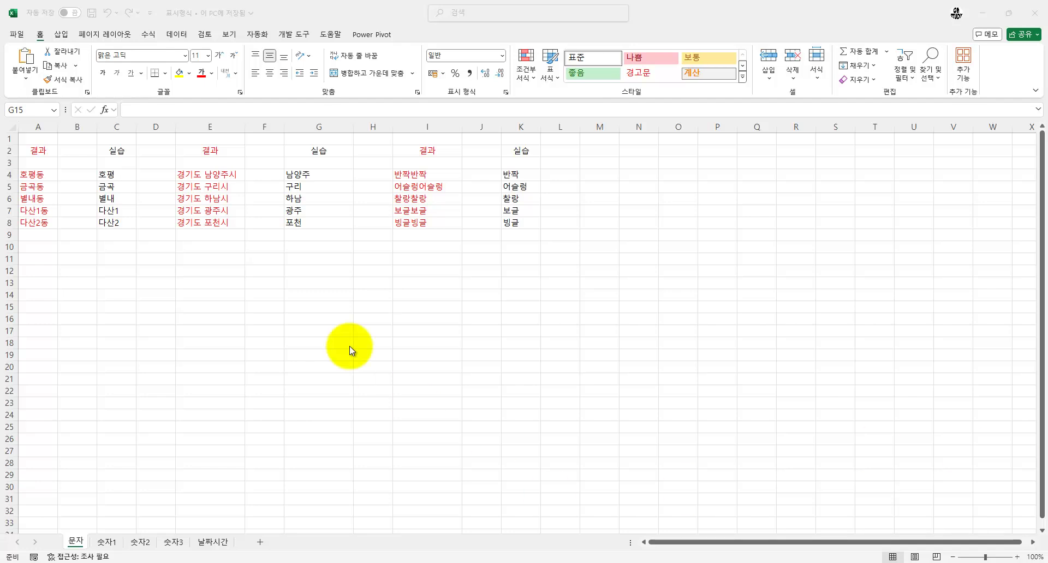
- View the Custom category of number formats in the Format Cells dialog for the empty cell G15
left_click(303, 261)
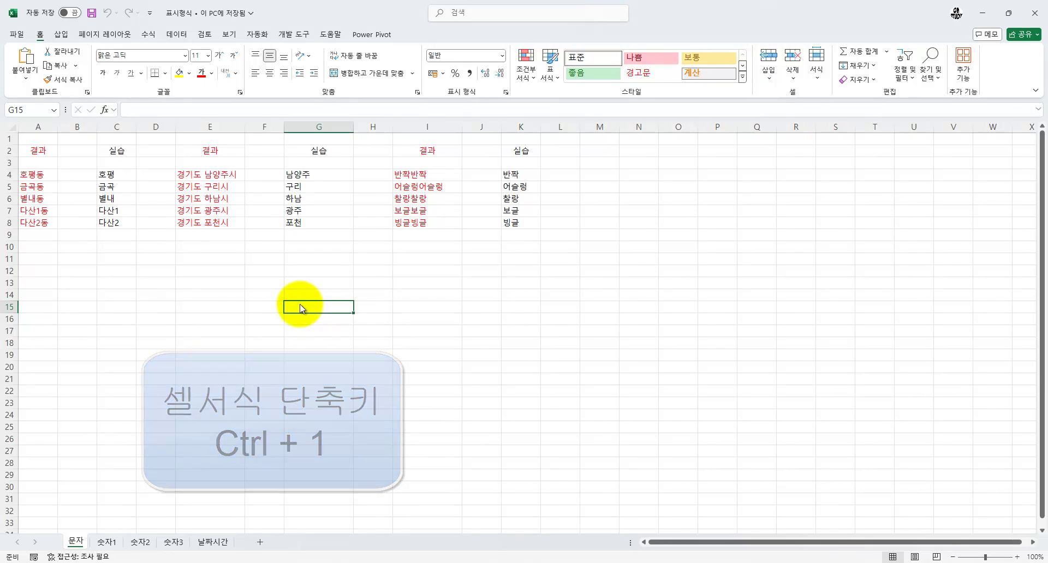
key("ctrl+1")
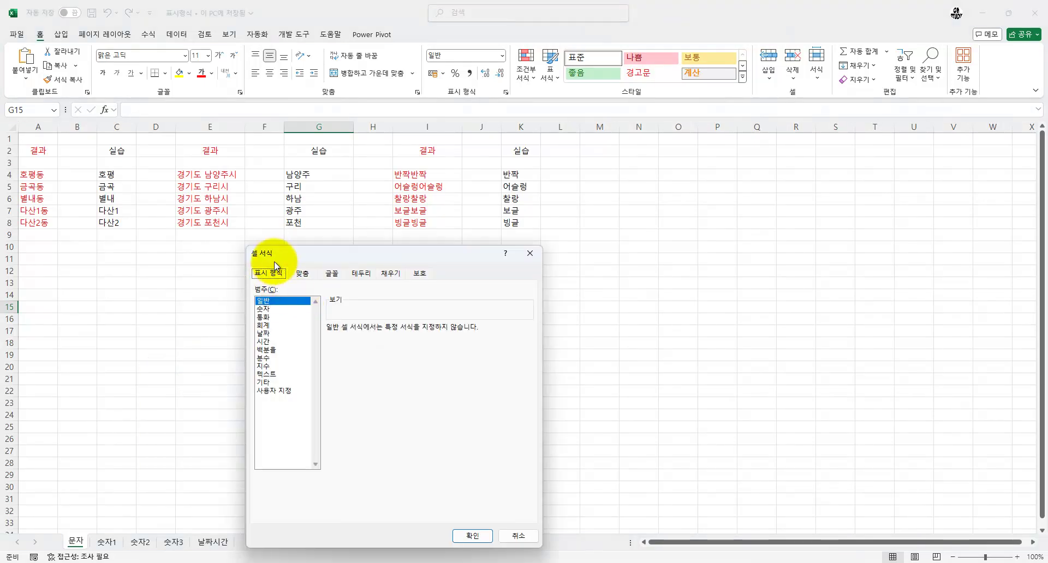
left_click(275, 391)
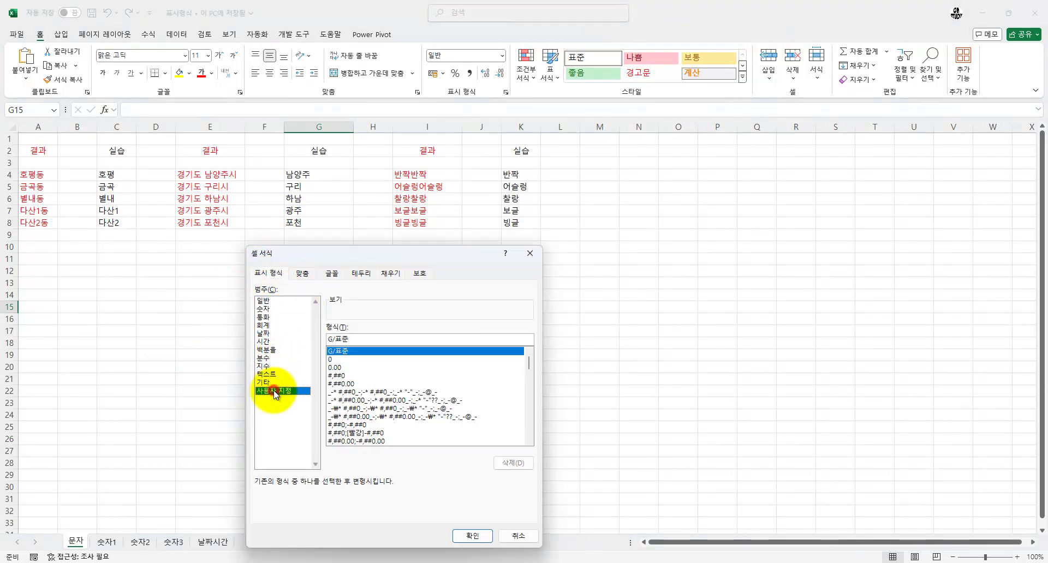
left_click(472, 536)
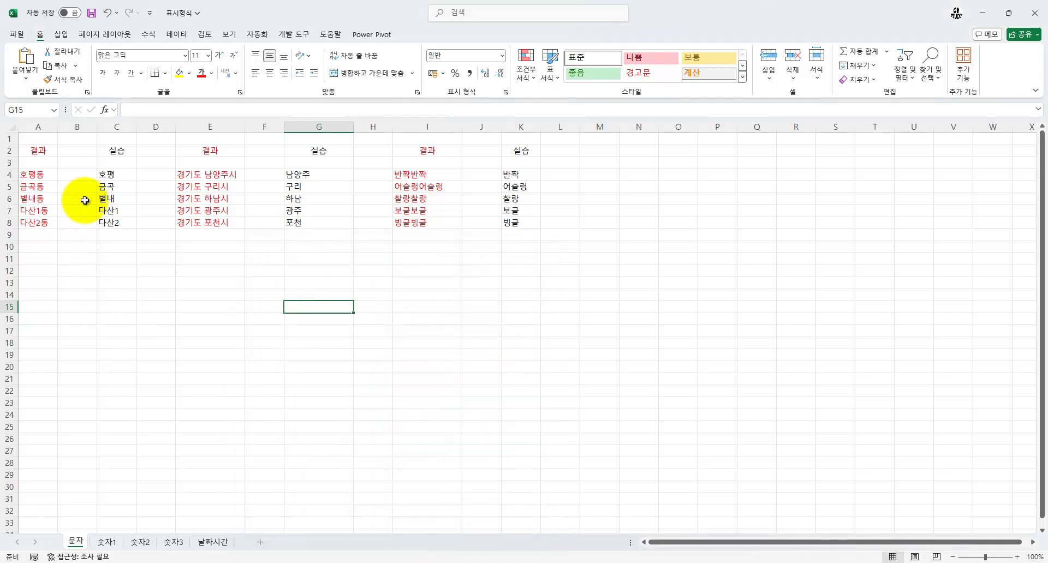
- Compare the first result list in A2:A8 with its practice list in C2:C8
scroll(85, 200, "up", 5, "ctrl")
scroll(84, 200, "up", 1, "ctrl")
left_click_drag(70, 178, 68, 314)
left_click_drag(213, 178, 215, 316)
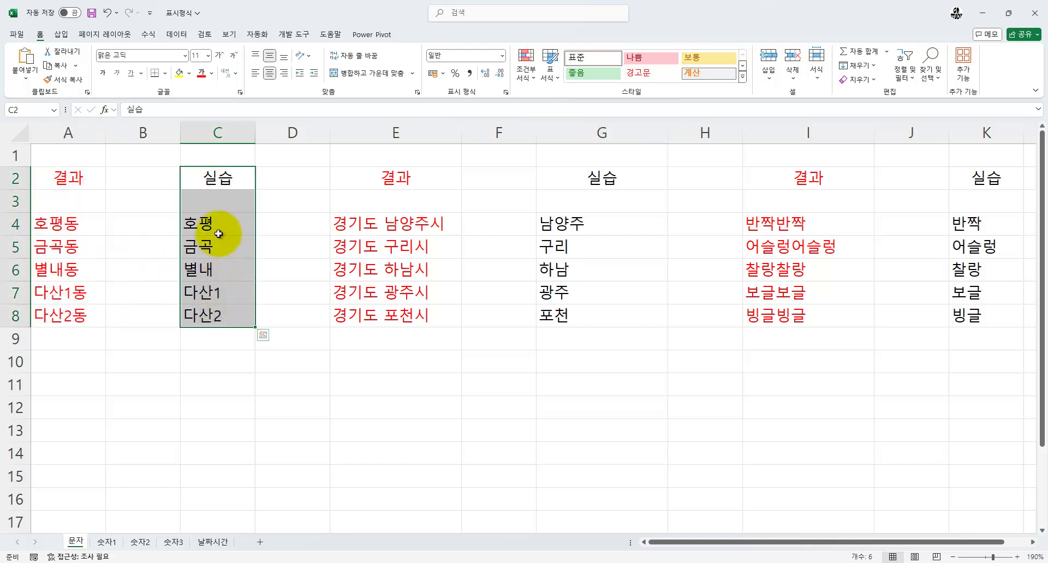
- Apply the custom number format @동 to the practice names in C4:C8
left_click_drag(201, 227, 226, 315)
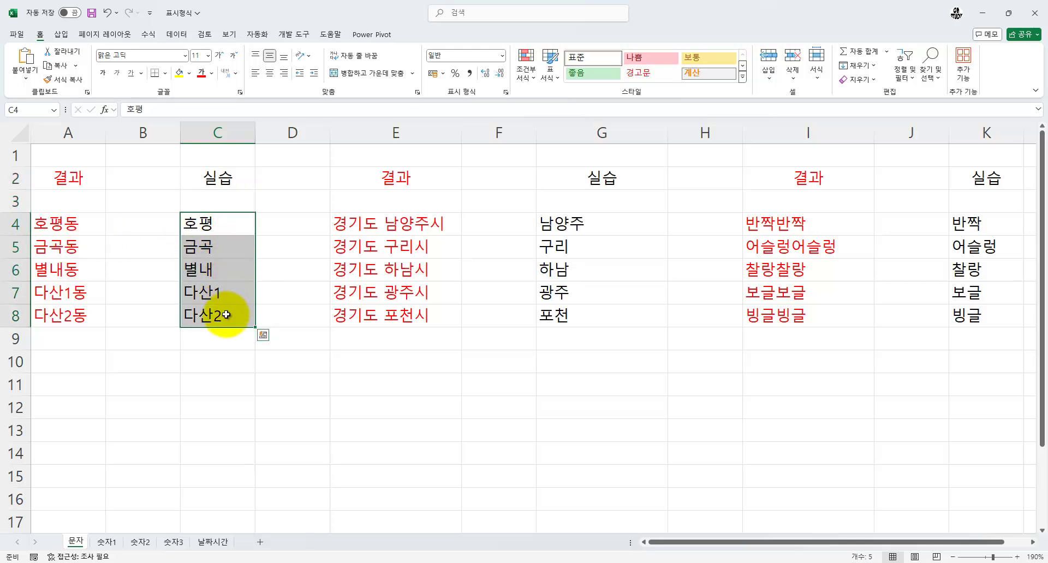
left_click_drag(209, 222, 214, 322)
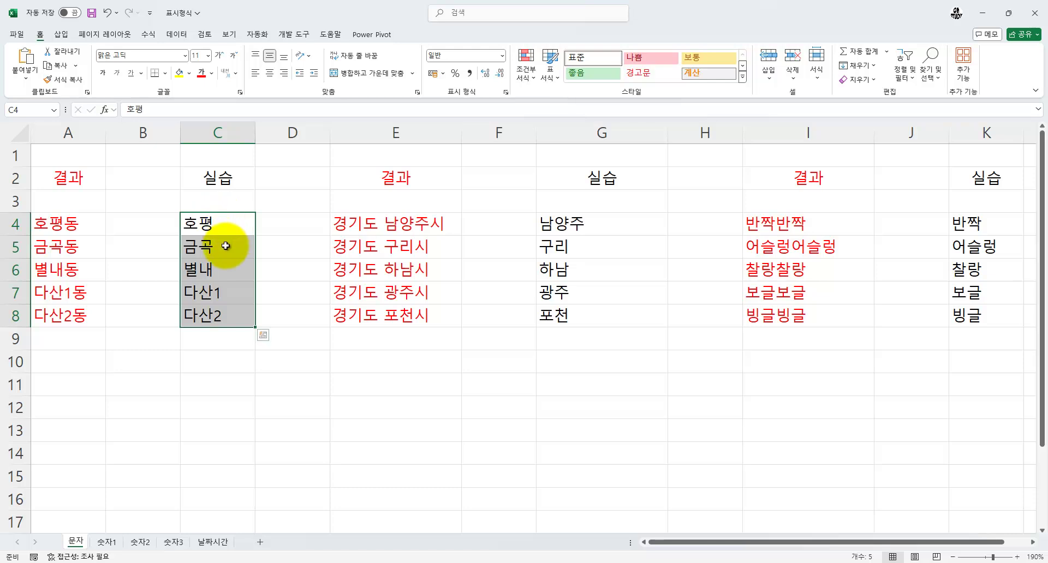
left_click_drag(226, 223, 233, 320)
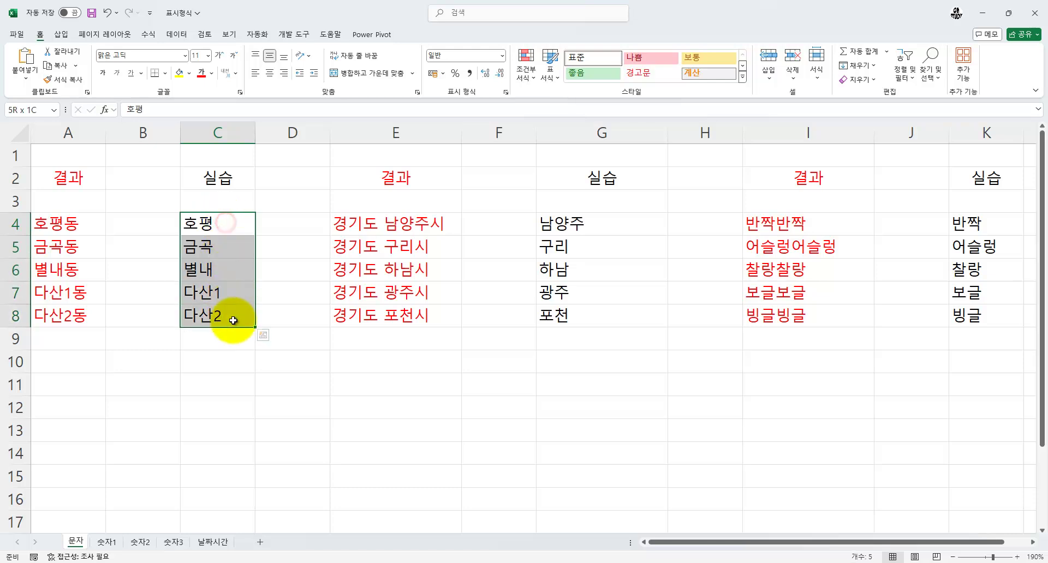
right_click(230, 245)
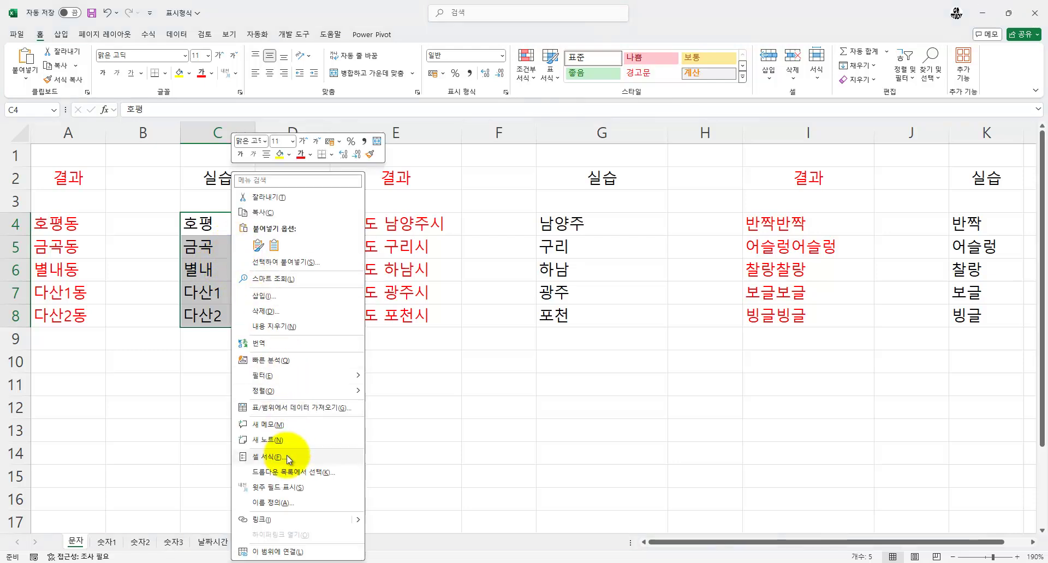
left_click(287, 456)
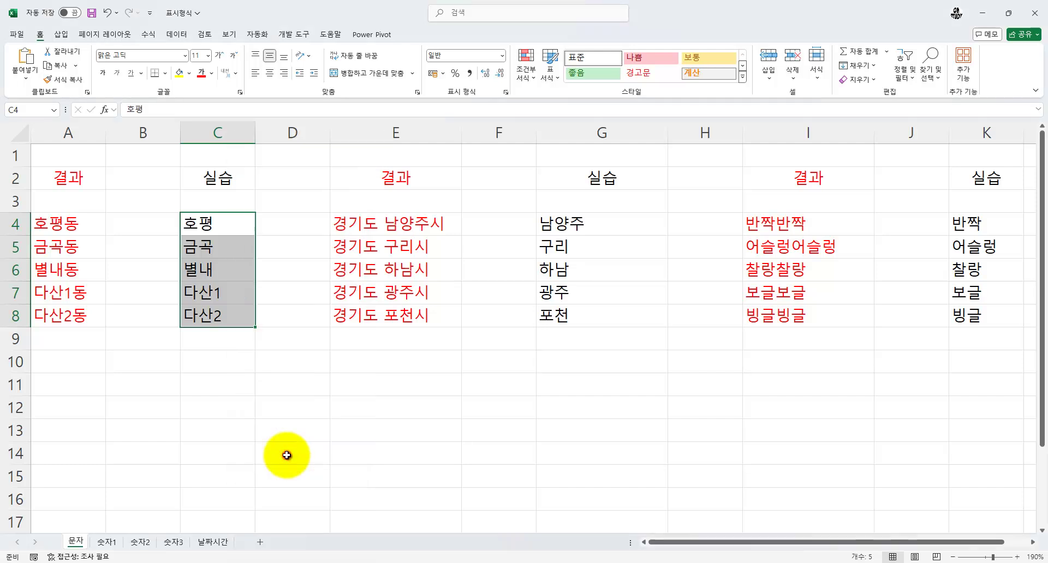
left_click_drag(238, 262, 400, 130)
left_click(343, 270)
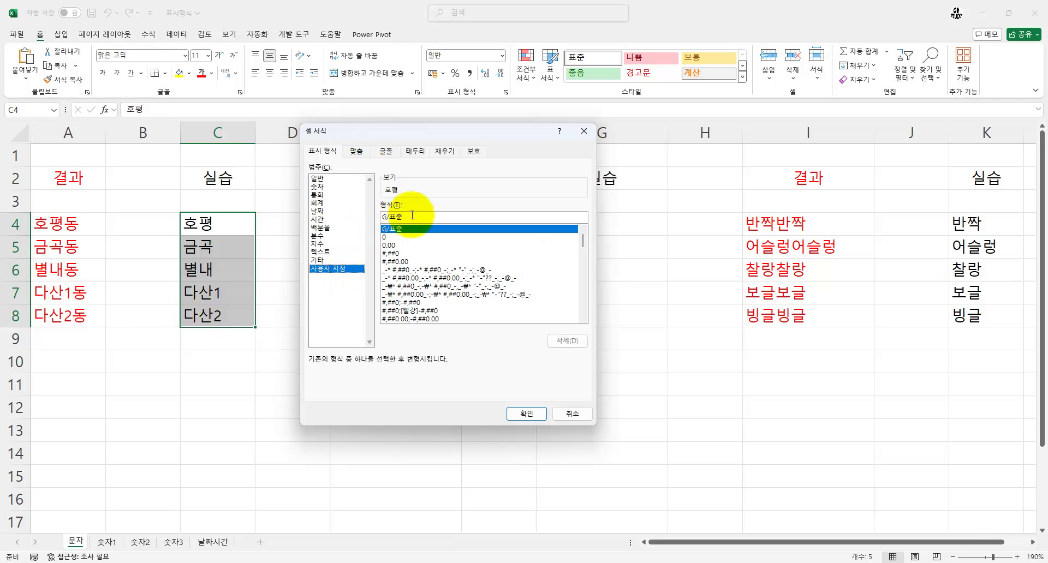
left_click_drag(411, 217, 336, 218)
type("@동")
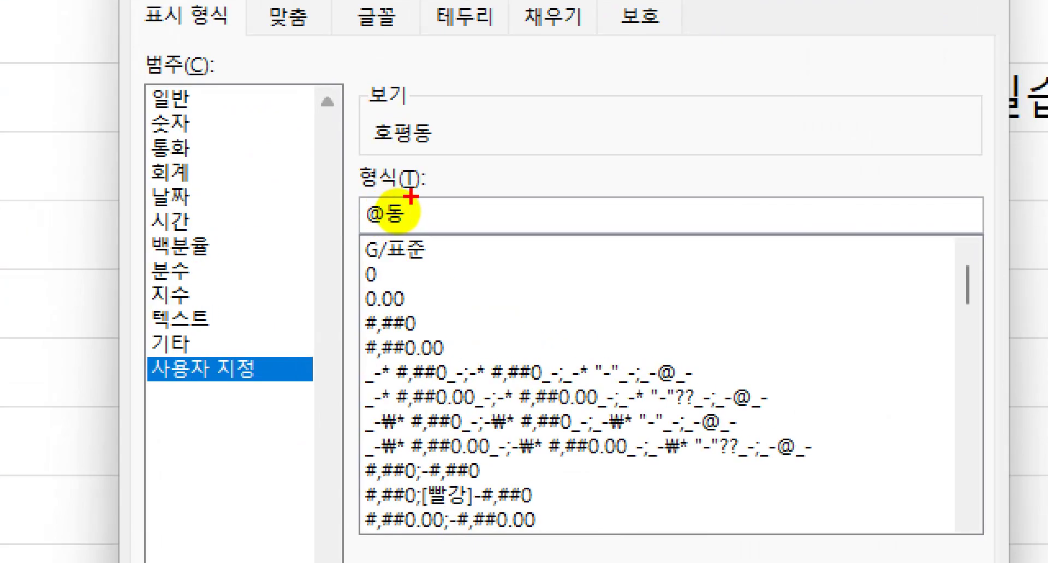
left_click_drag(410, 194, 409, 200)
mouse_move(421, 193)
left_mouse_down()
mouse_move(374, 201)
mouse_move(384, 201)
left_mouse_up()
key("Escape")
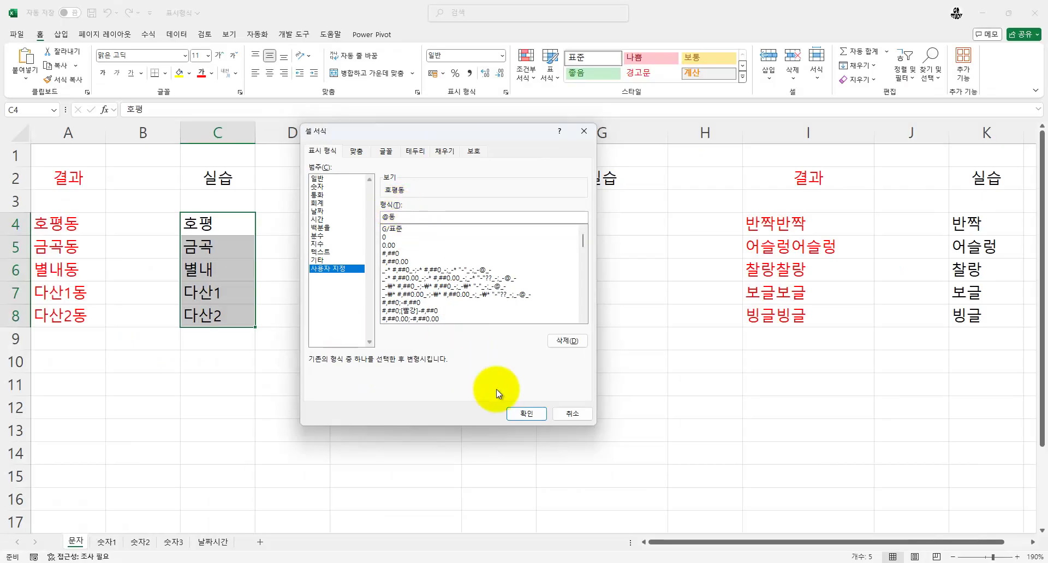
left_click(526, 414)
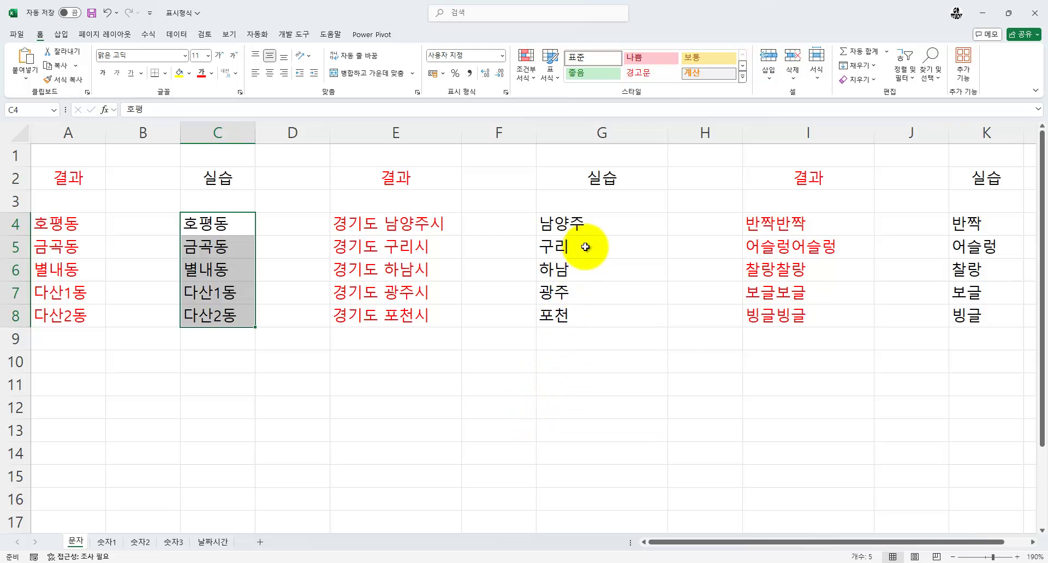
- Apply the custom number format "경기도 @시" to the practice city names in G4:G8
left_click_drag(586, 226, 592, 311)
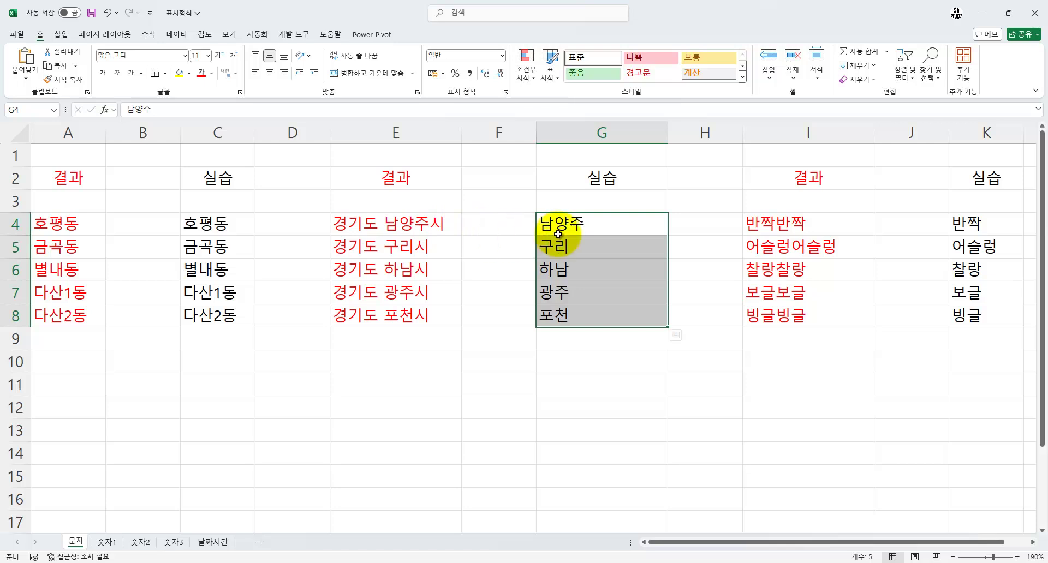
key("ctrl+1")
left_click_drag(432, 249, 406, 246)
left_click(254, 389)
left_click_drag(326, 337, 265, 335)
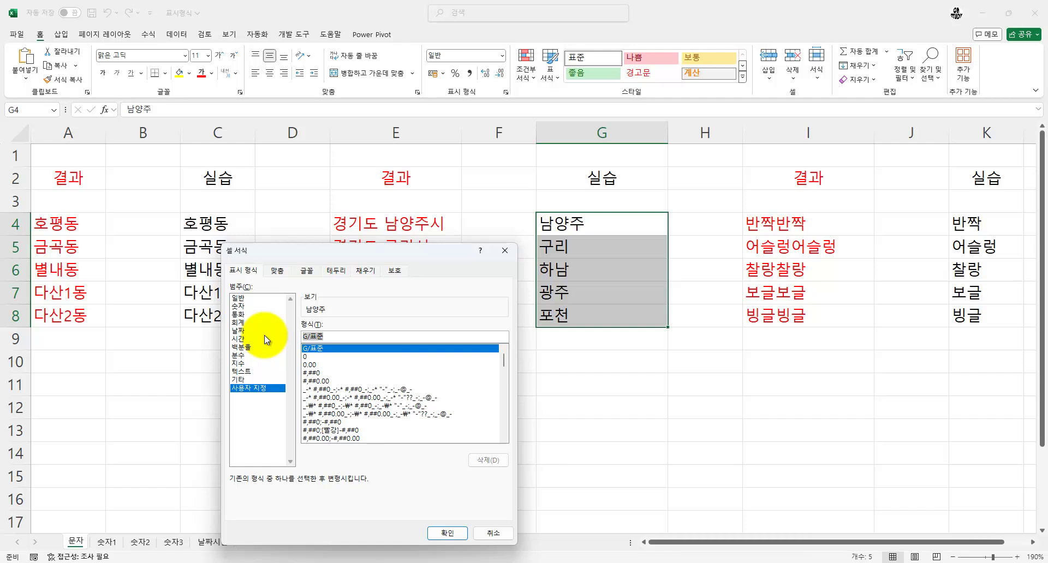
left_click_drag(399, 246, 475, 338)
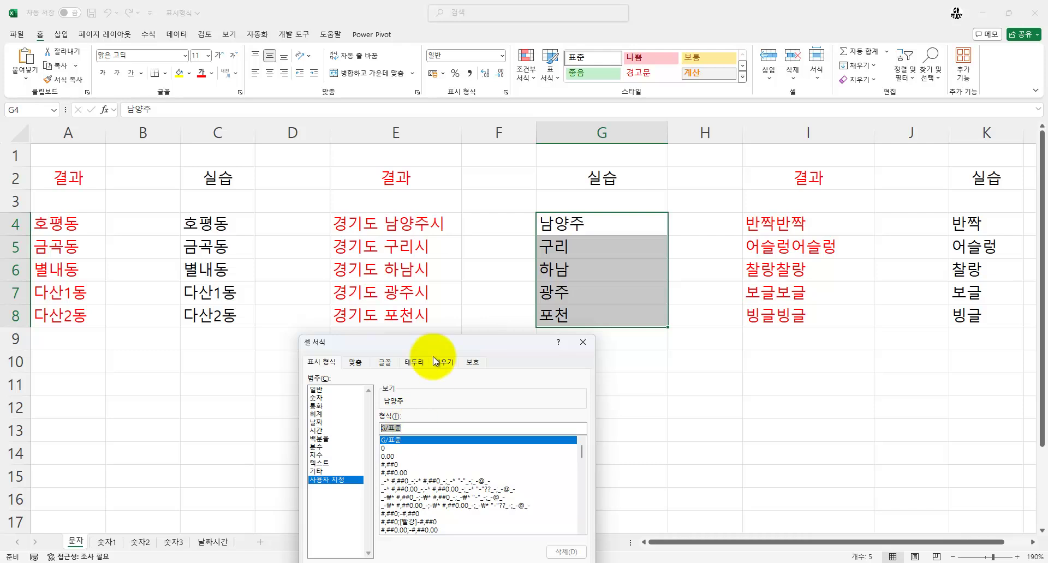
type("겨")
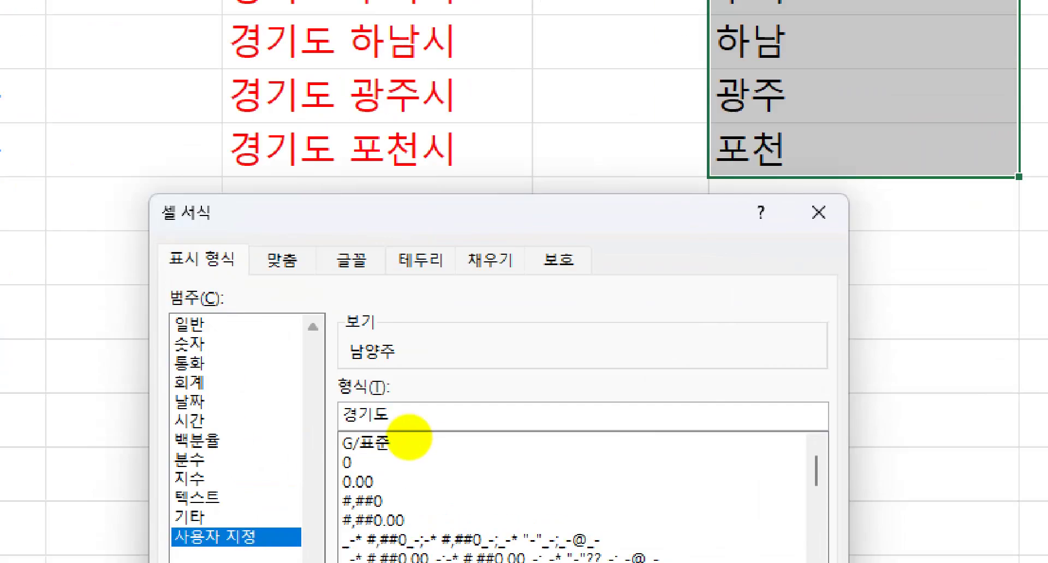
left_click(407, 423)
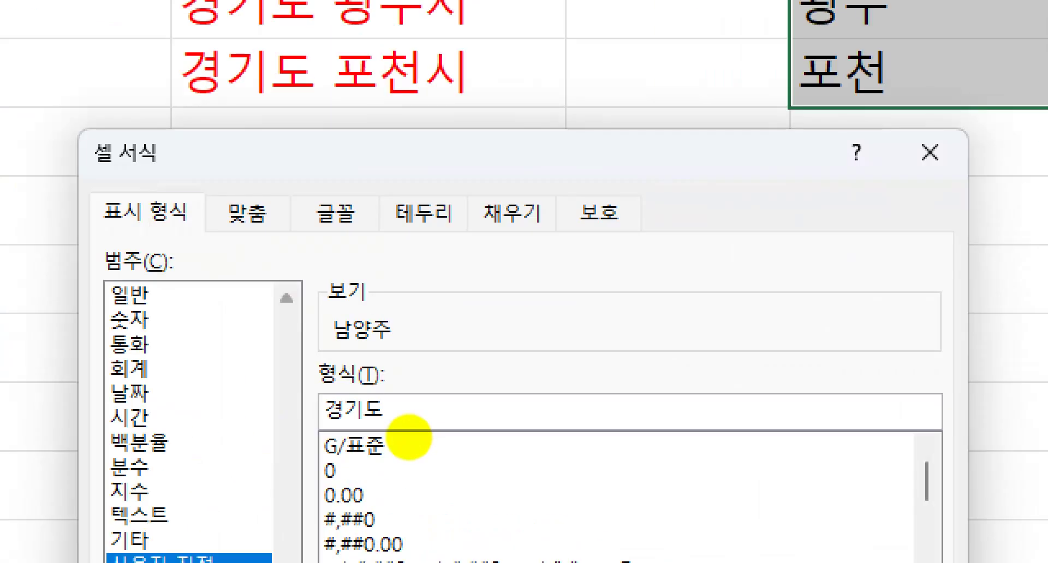
left_click_drag(387, 401, 418, 384)
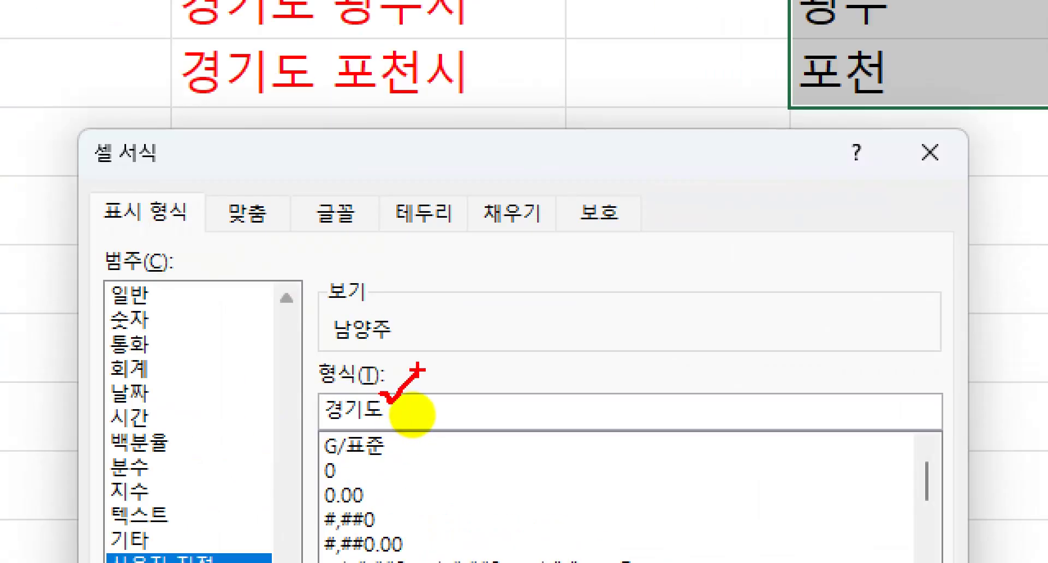
mouse_move(906, 90)
left_mouse_down()
mouse_move(796, 33)
mouse_move(928, 95)
left_mouse_up()
key("Escape")
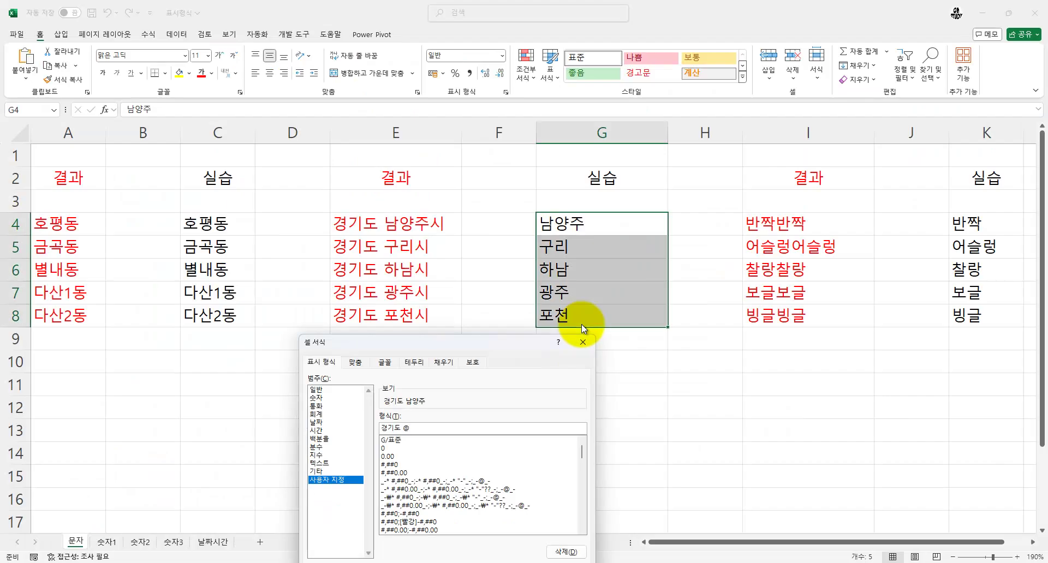
key("ctrl+1")
left_click(410, 424)
mouse_move(317, 338)
left_mouse_down()
mouse_move(435, 375)
mouse_move(496, 374)
left_mouse_up()
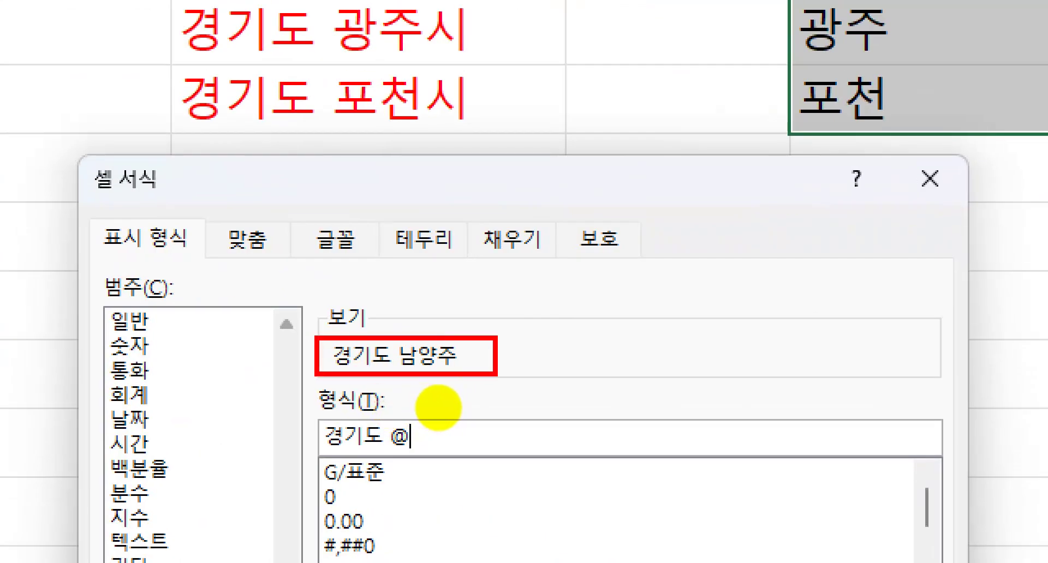
key("Escape")
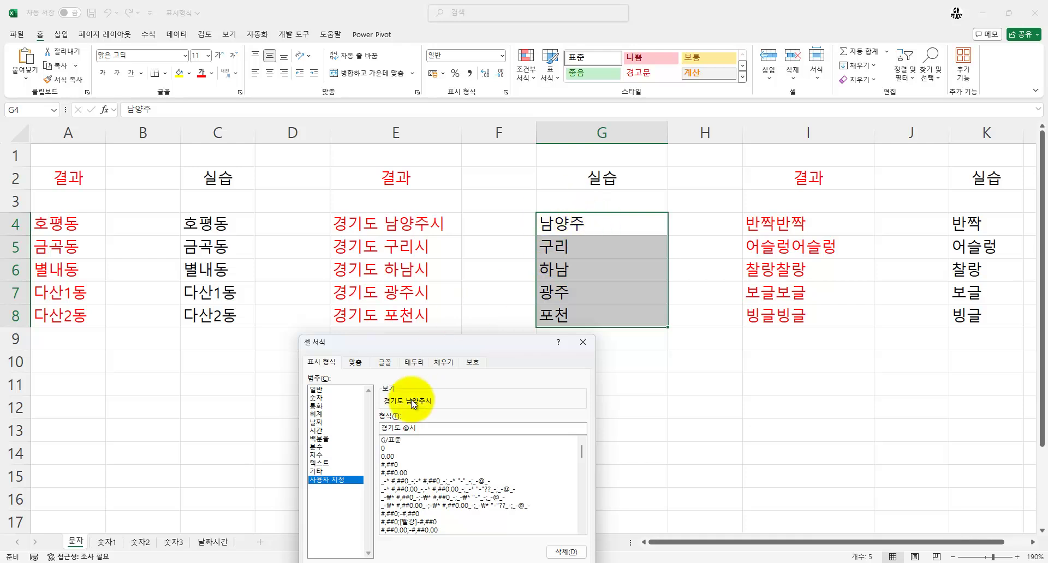
key("Return")
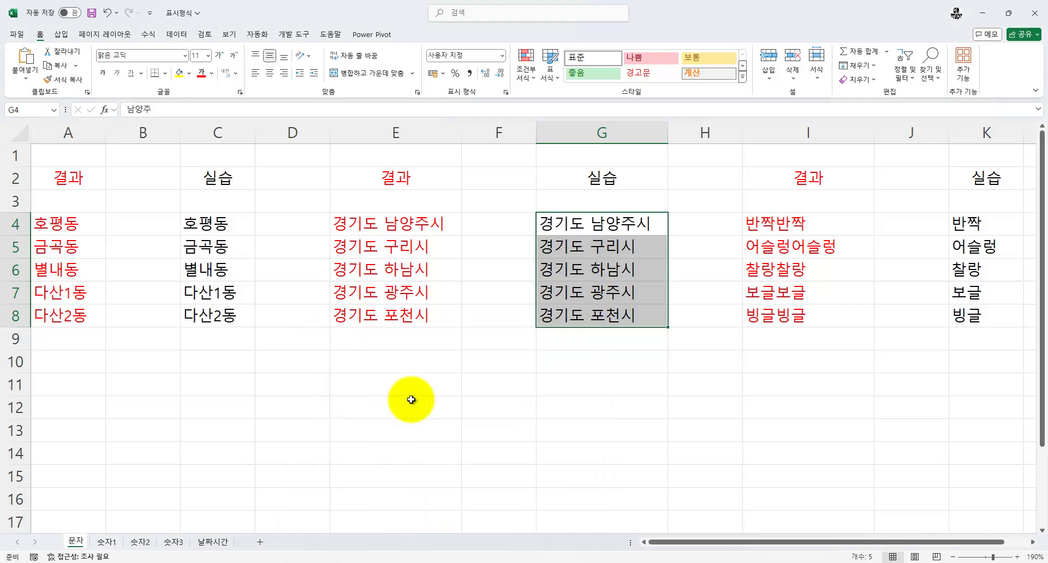
- Apply the custom number format @@ to the practice words in K4:K8 and select cell K4
left_click(729, 231)
key("Right")
key("Right")
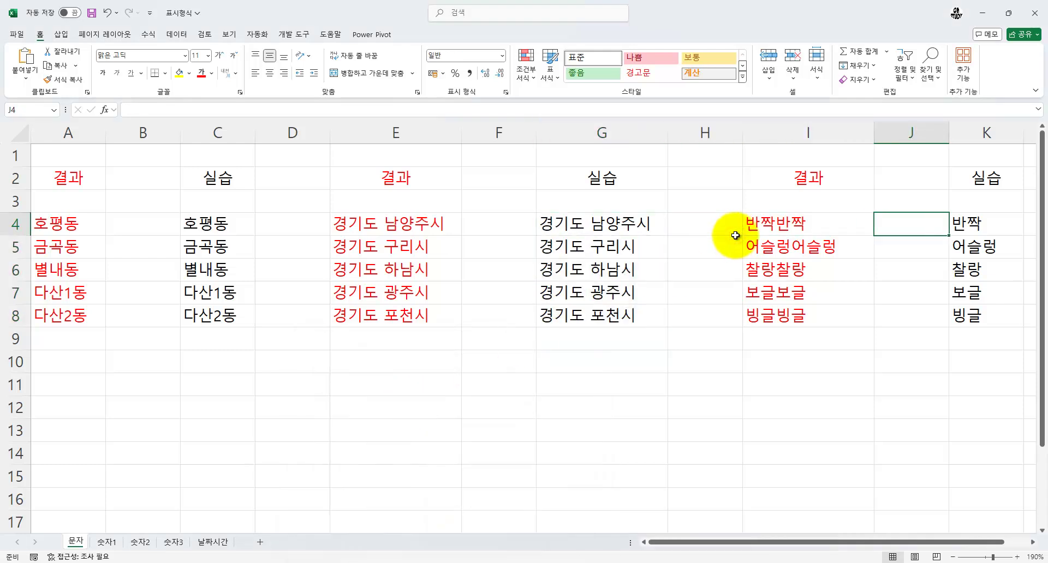
key("Right")
key("Right")
key("Right")
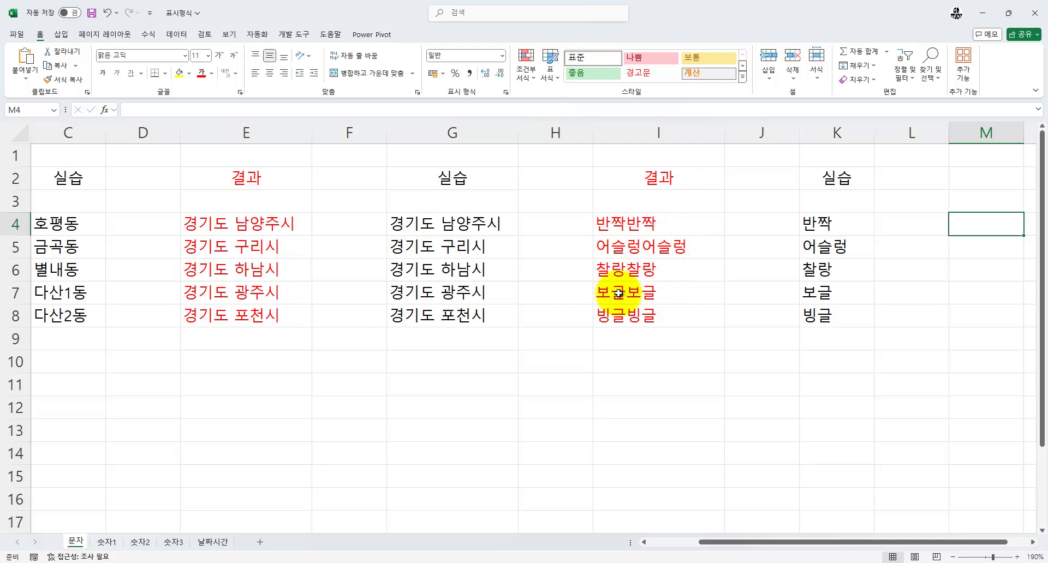
left_click_drag(824, 223, 838, 319)
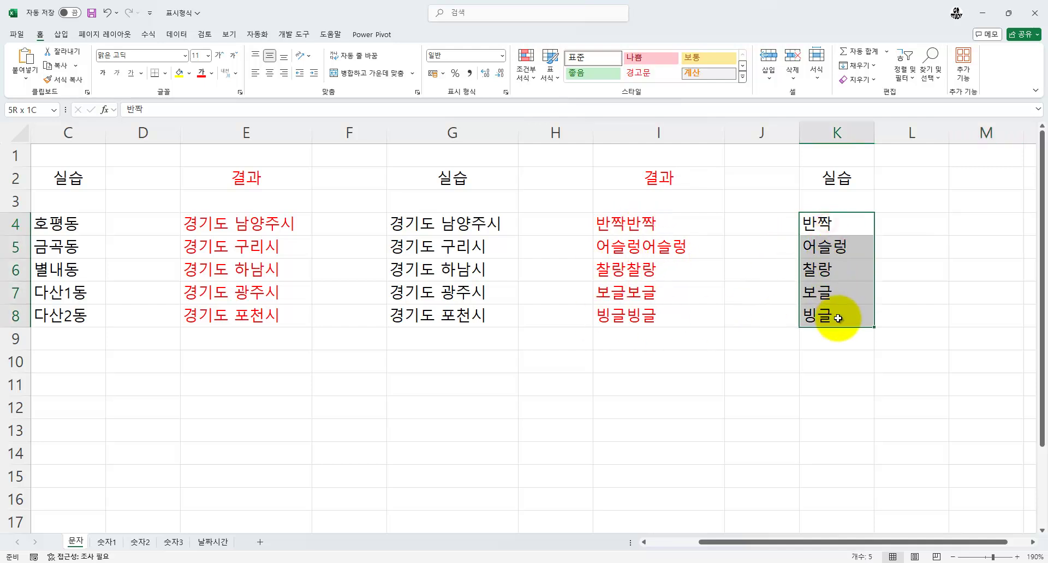
key("ctrl+1")
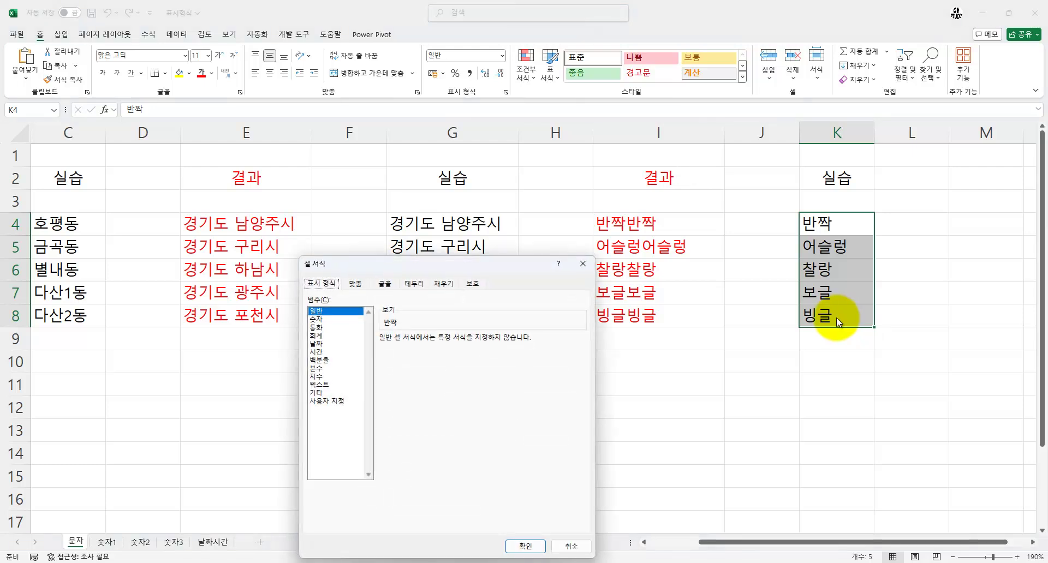
left_click(329, 400)
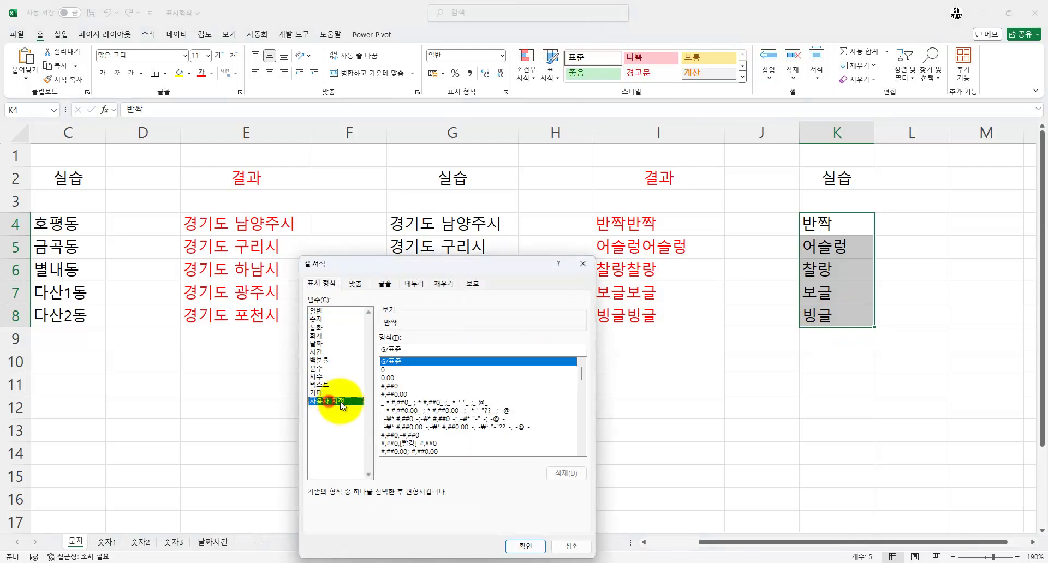
left_click_drag(410, 352, 348, 353)
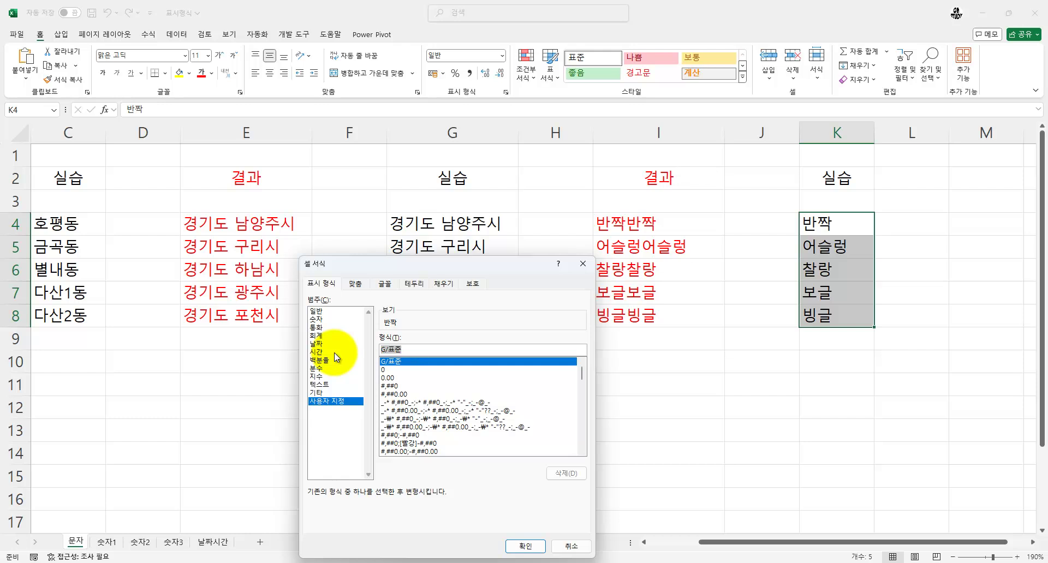
type("@")
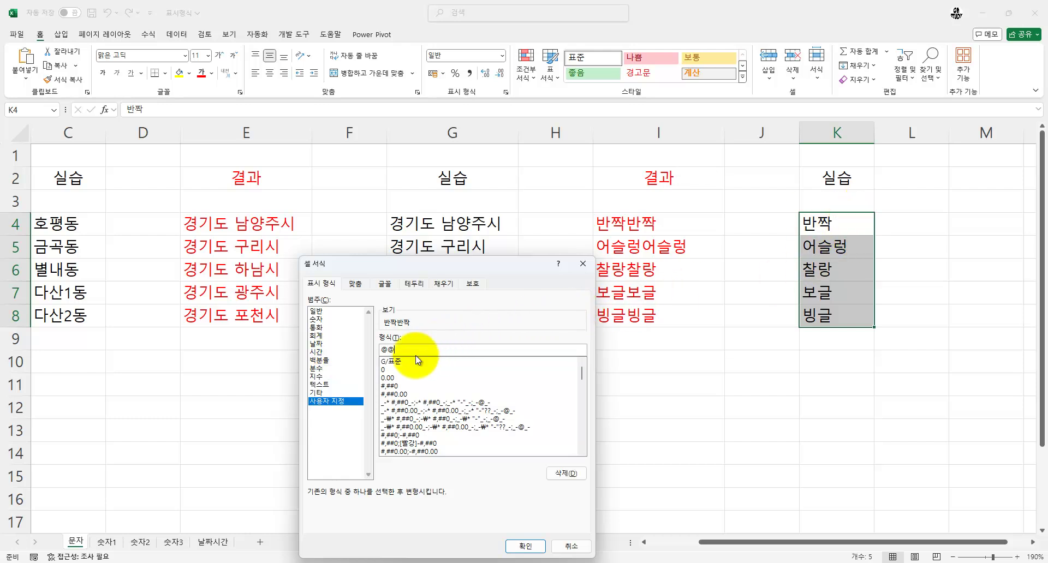
type("@")
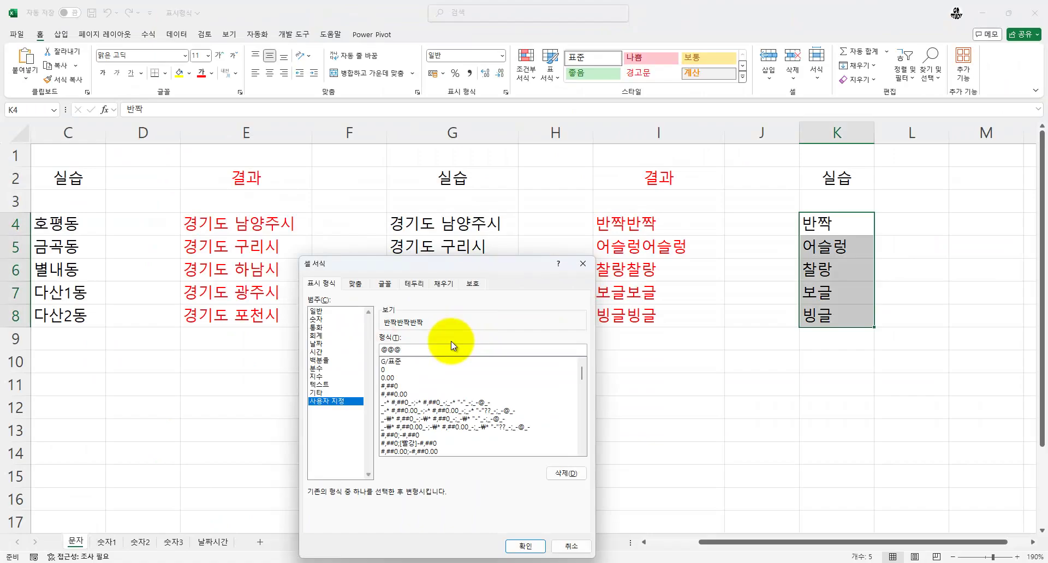
key("BackSpace")
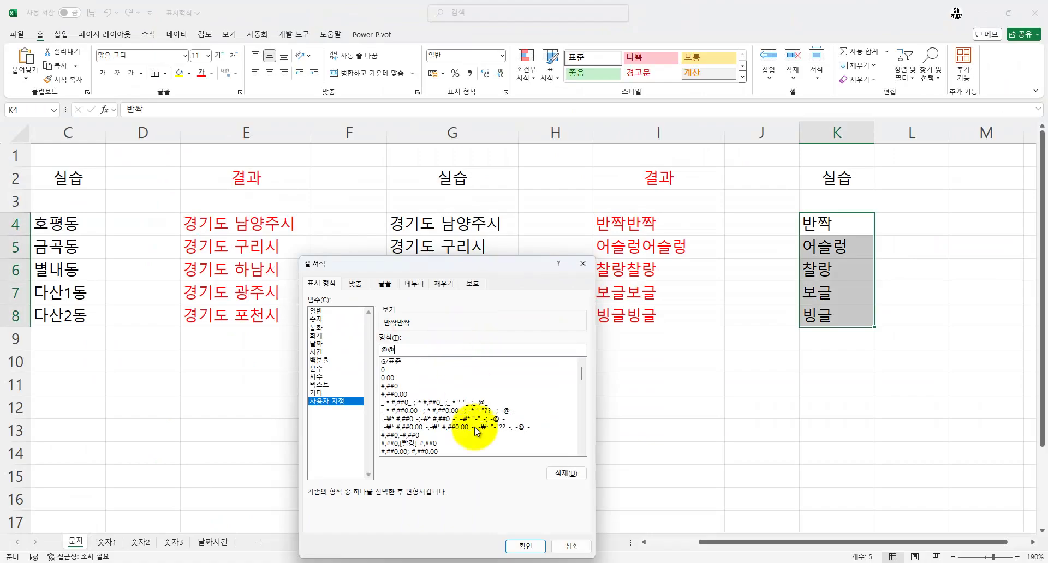
left_click(527, 544)
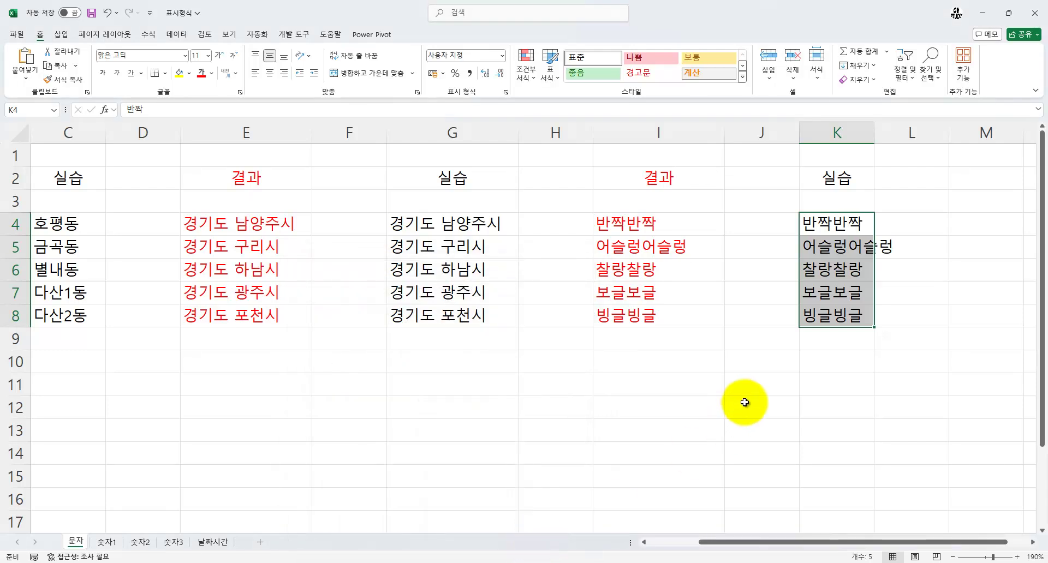
left_click(760, 368)
left_click(830, 224)
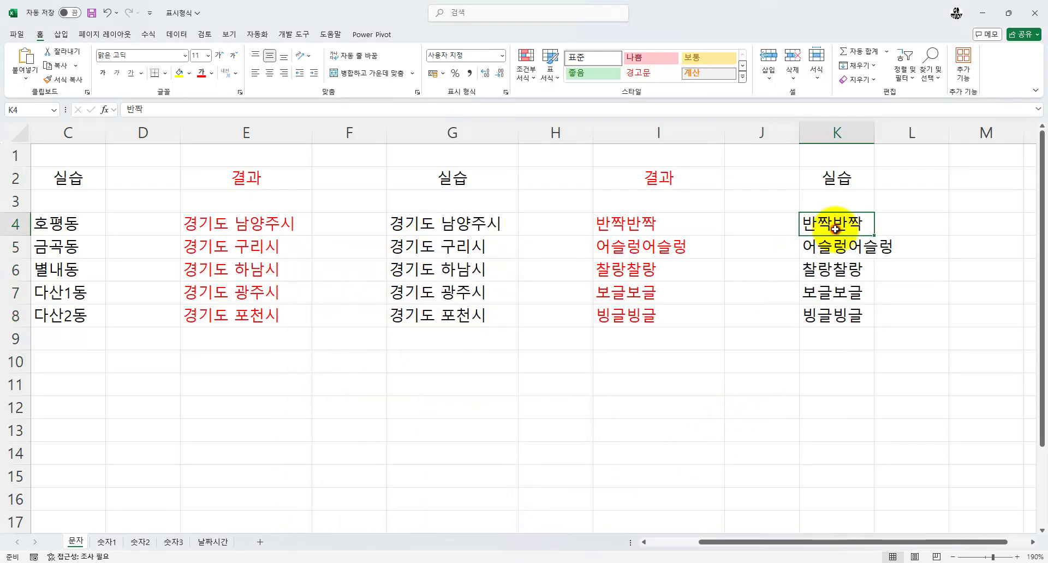
- Check the stored values behind the formatted practice cells K4, G4 and C4 on the 문자 sheet
left_click_drag(152, 113, 88, 112)
key("Escape")
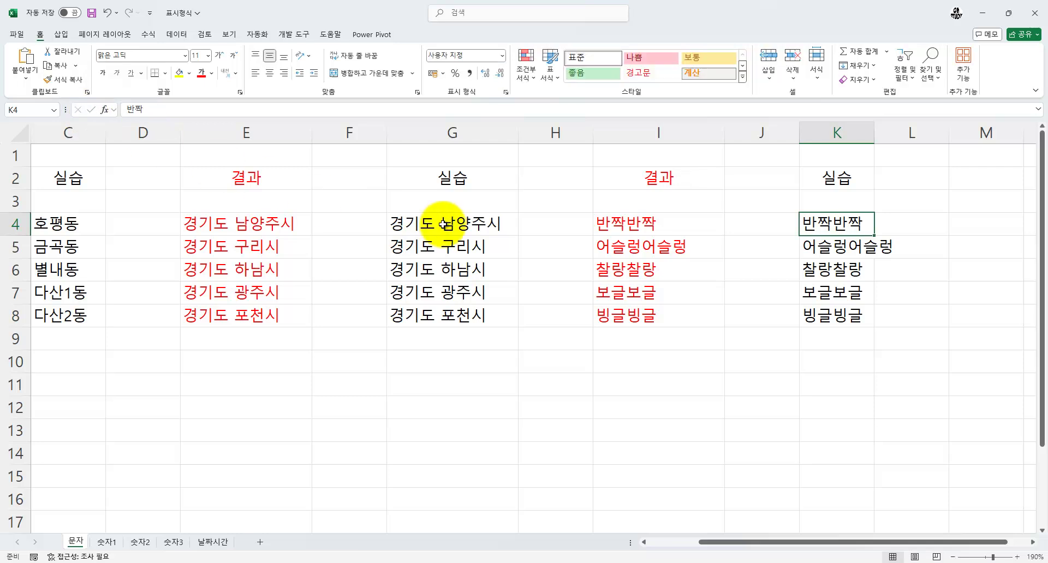
left_click(478, 224)
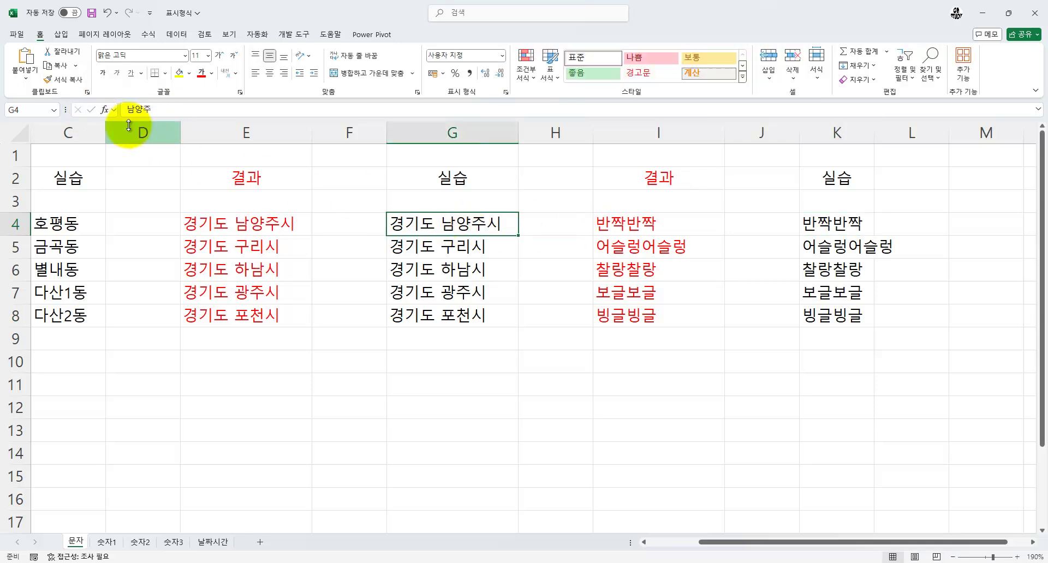
left_click_drag(54, 226, 8, 241)
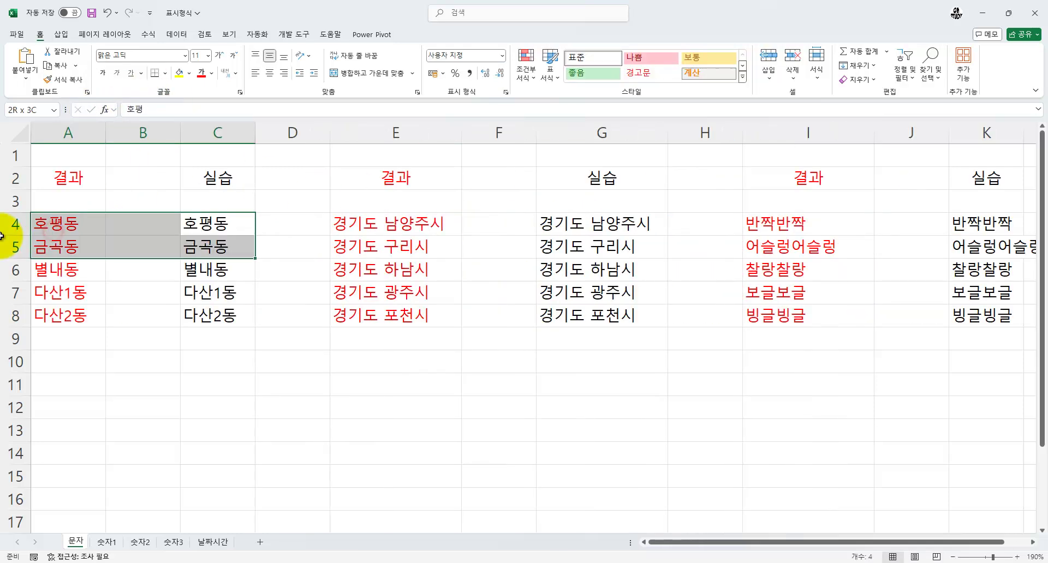
left_click(211, 216)
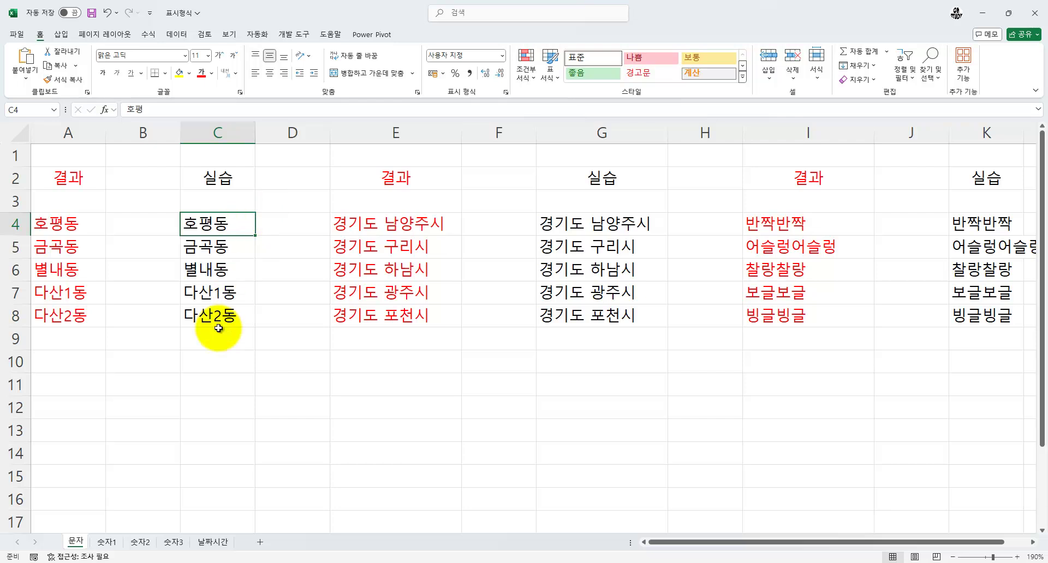
- Switch to the 숫자1 sheet at its first practice block
left_click(107, 543)
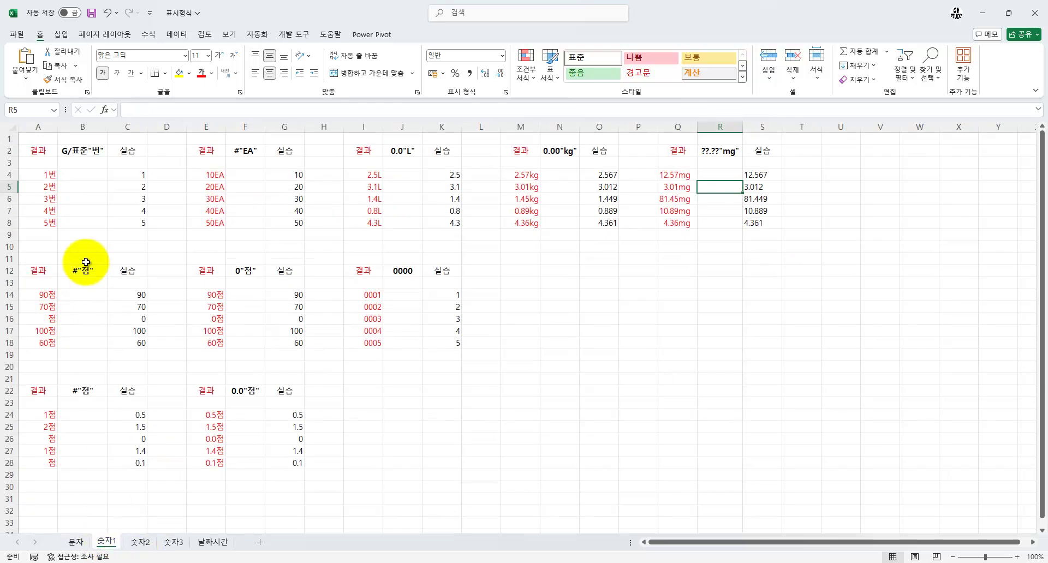
scroll(86, 262, "up", 5, "ctrl")
scroll(86, 262, "up", 2)
left_click_drag(132, 218, 5, 215)
- Apply the custom number format G/표준번 to the practice numbers in C4:C8 and review the stored format code
left_click_drag(218, 218, 236, 304)
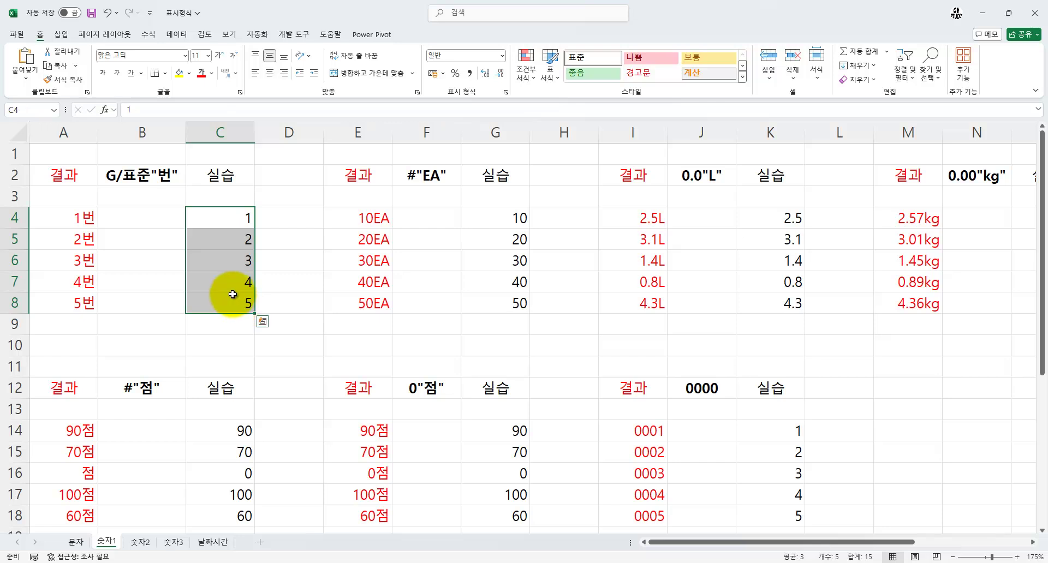
left_click_drag(217, 225, 234, 303)
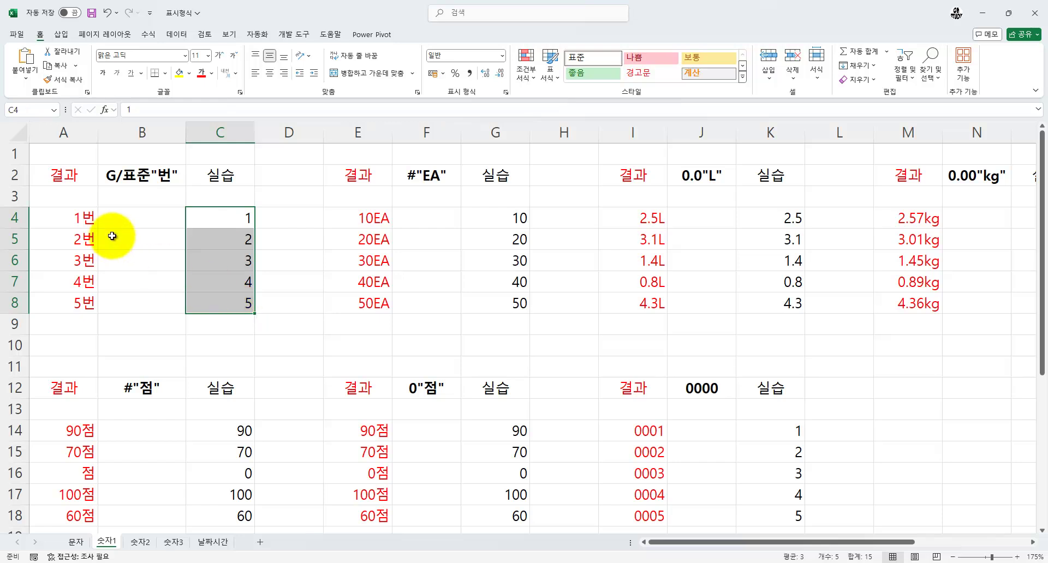
key("ctrl+q")
left_click(292, 5)
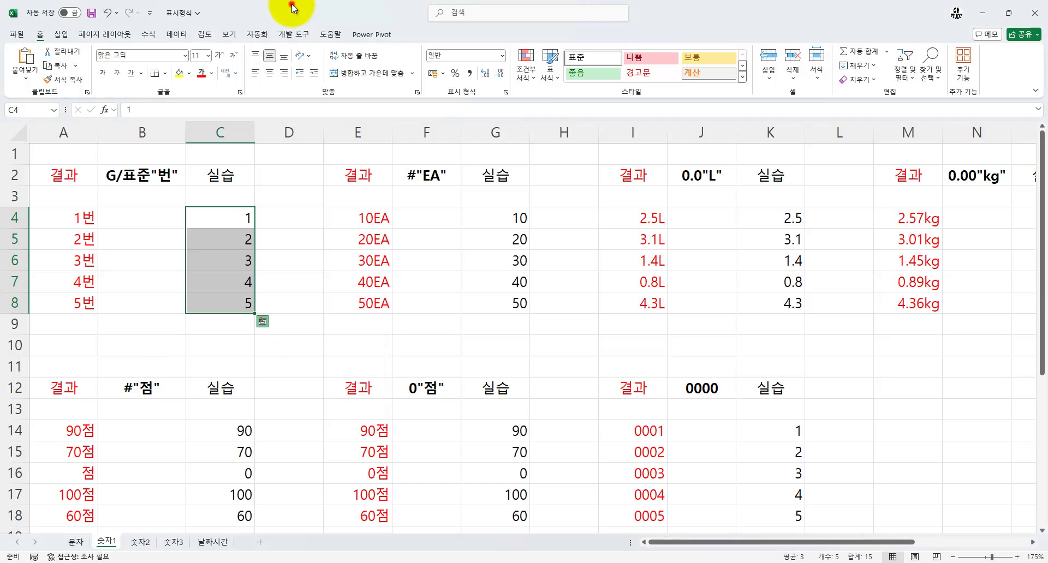
key("ctrl+1")
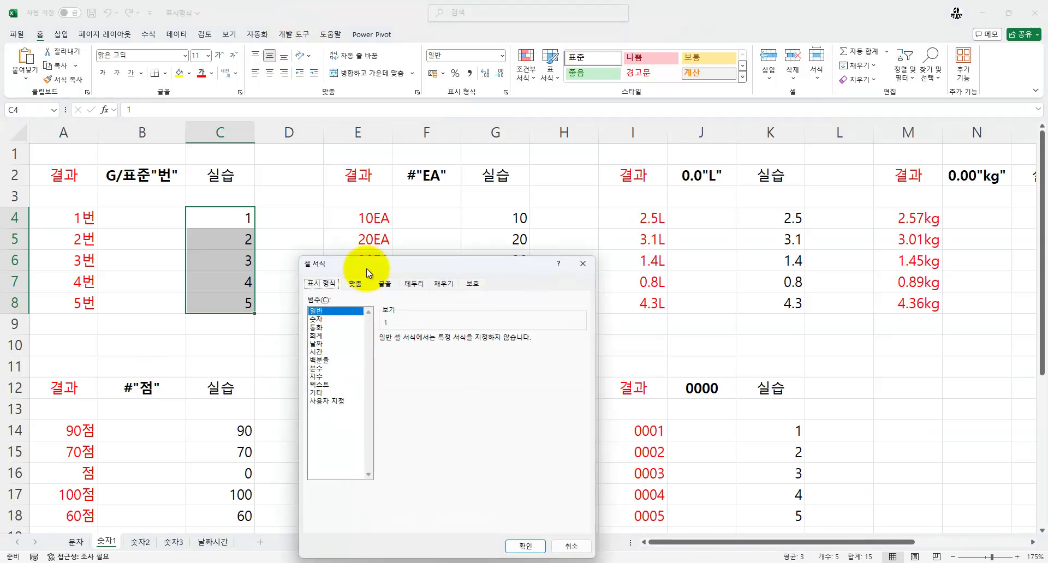
left_click_drag(365, 268, 335, 135)
left_click(310, 268)
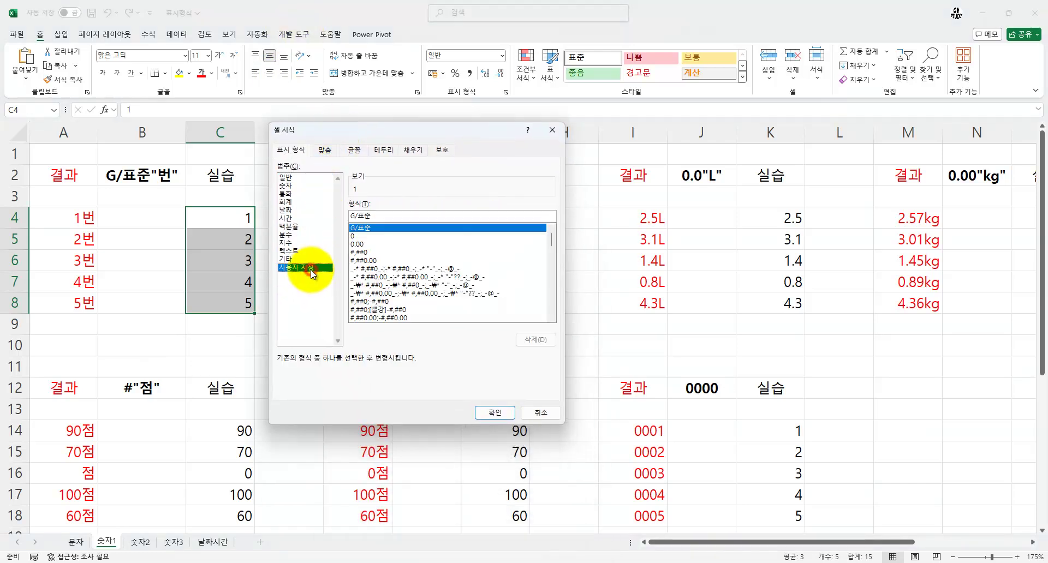
left_click(378, 216)
type("버")
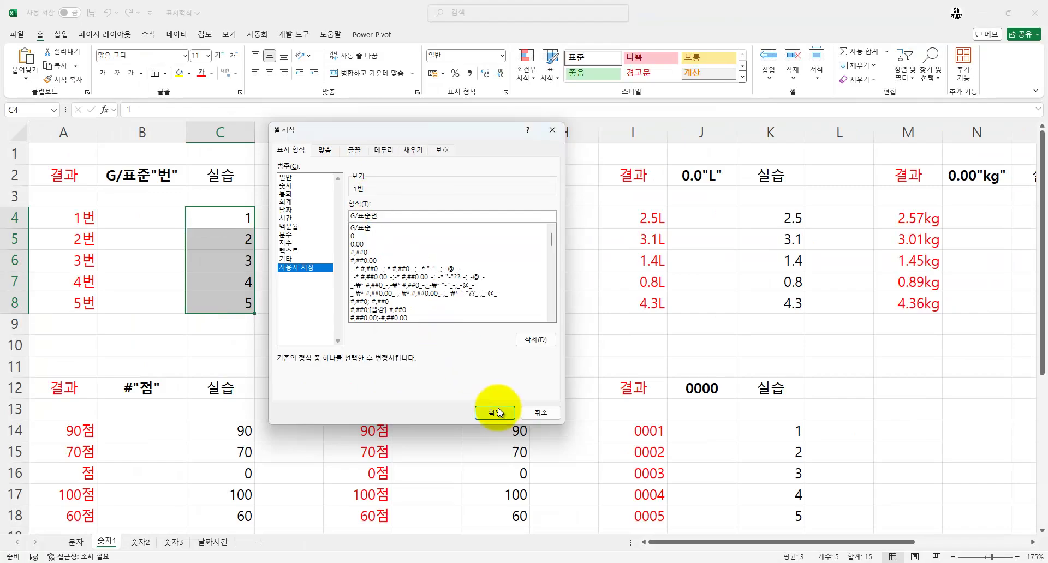
left_click(496, 413)
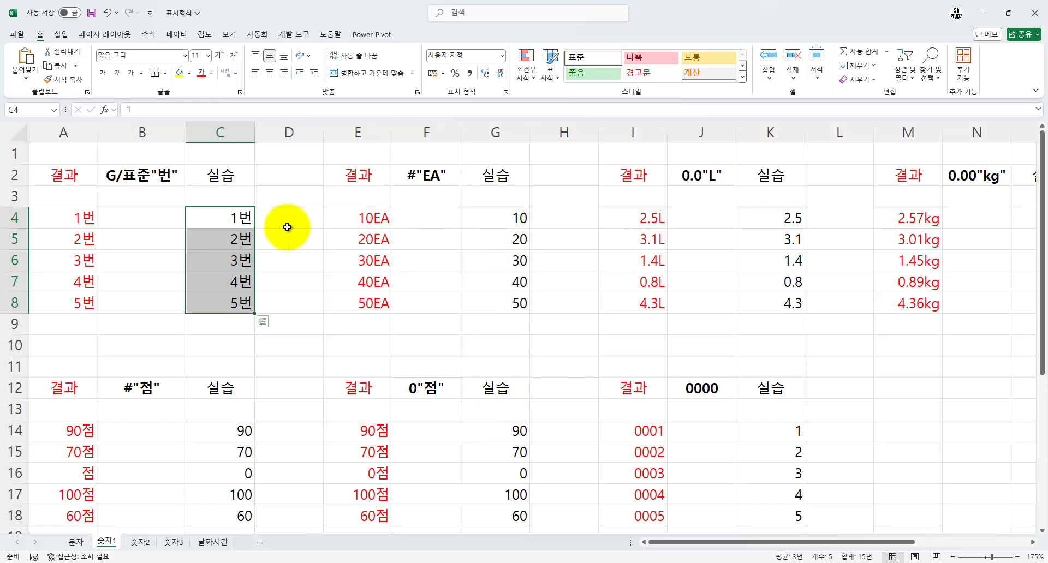
key("ctrl+1")
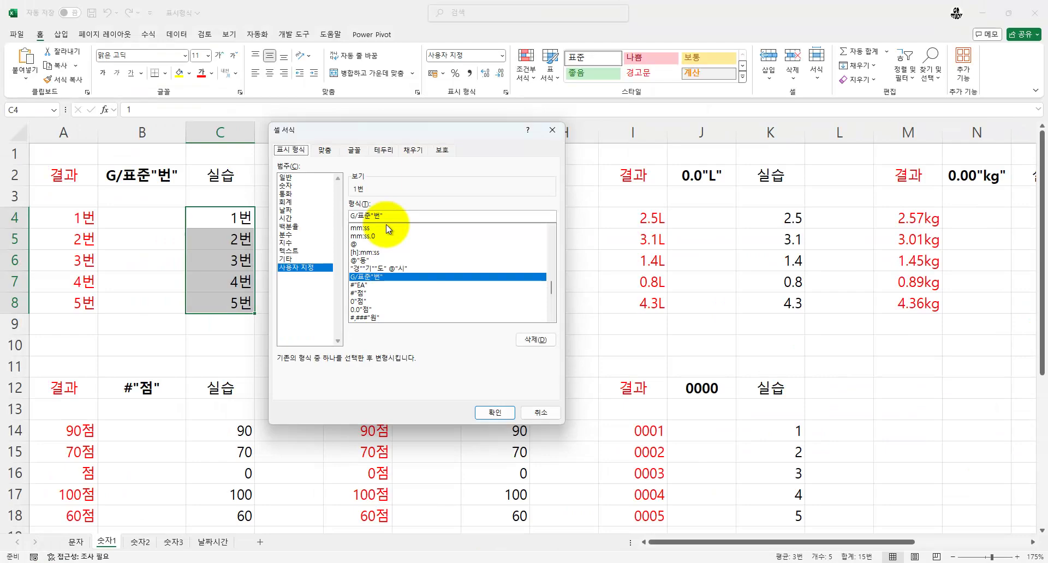
key("Return")
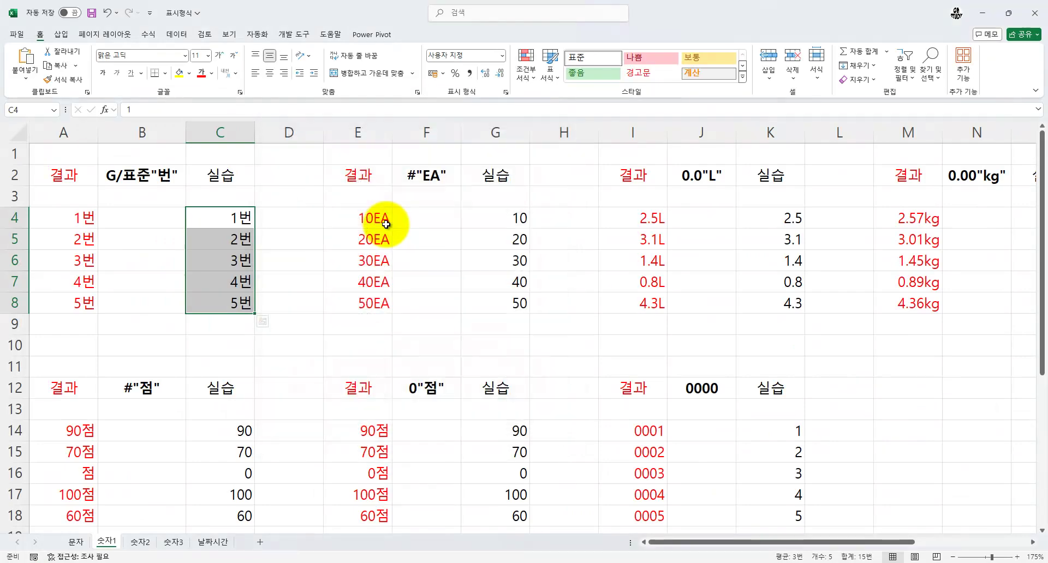
- Apply the custom number format #"EA" to the practice numbers in G4:G8
left_click_drag(494, 215, 508, 301)
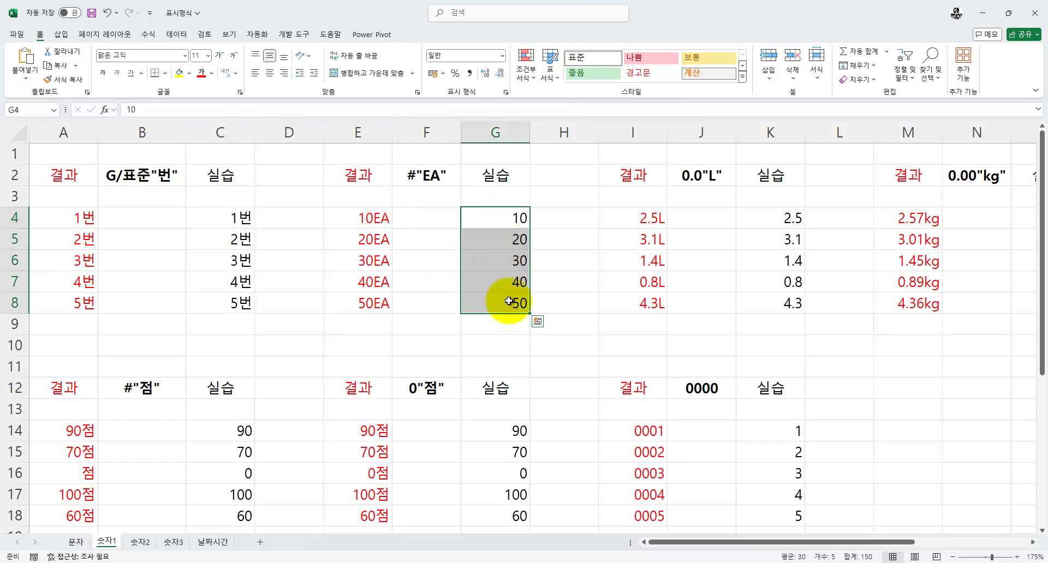
key("ctrl+1")
left_click_drag(446, 132, 745, 195)
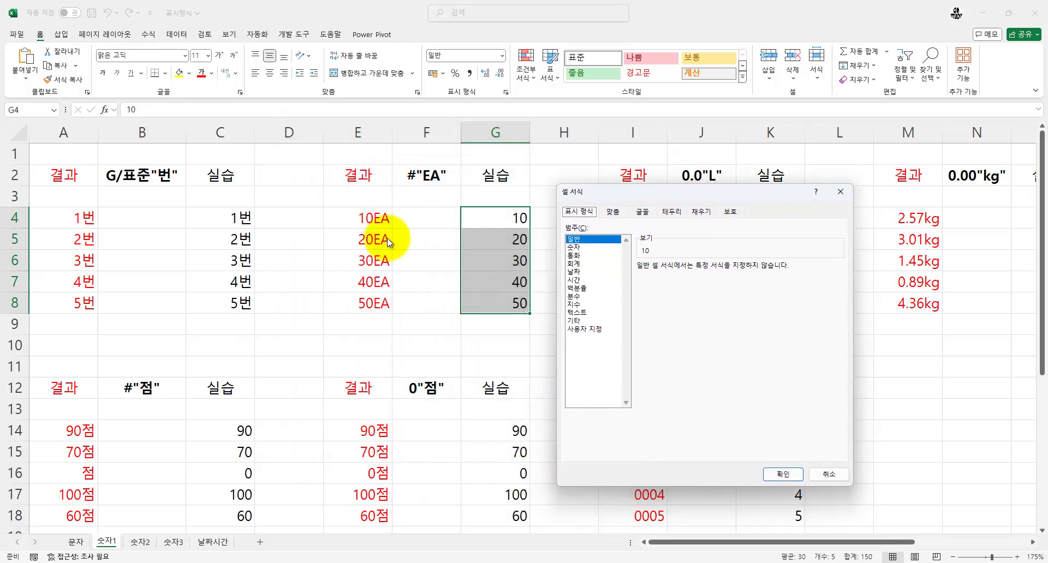
left_click(582, 330)
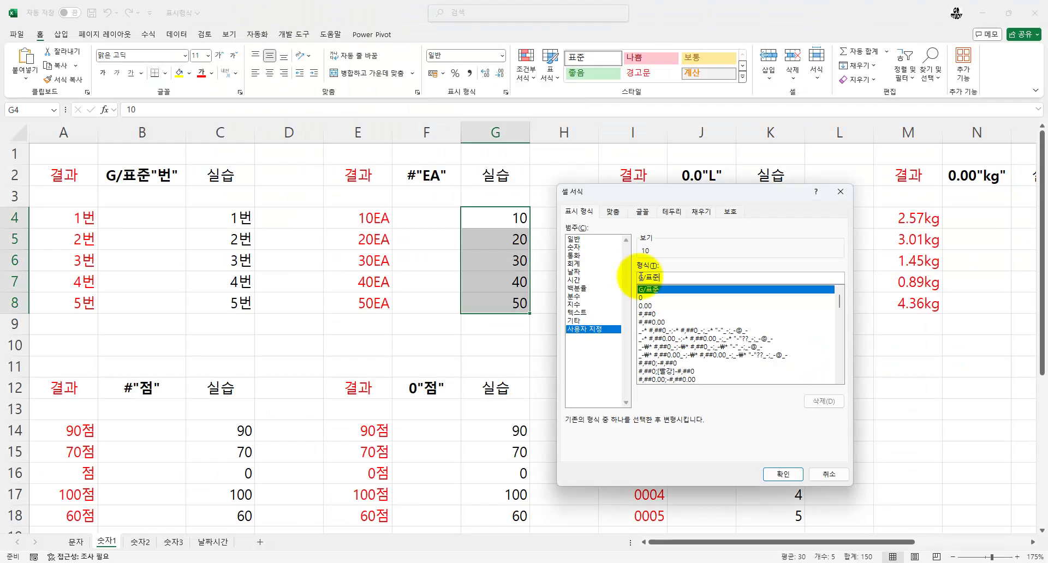
double_click(670, 277)
type("#EA")
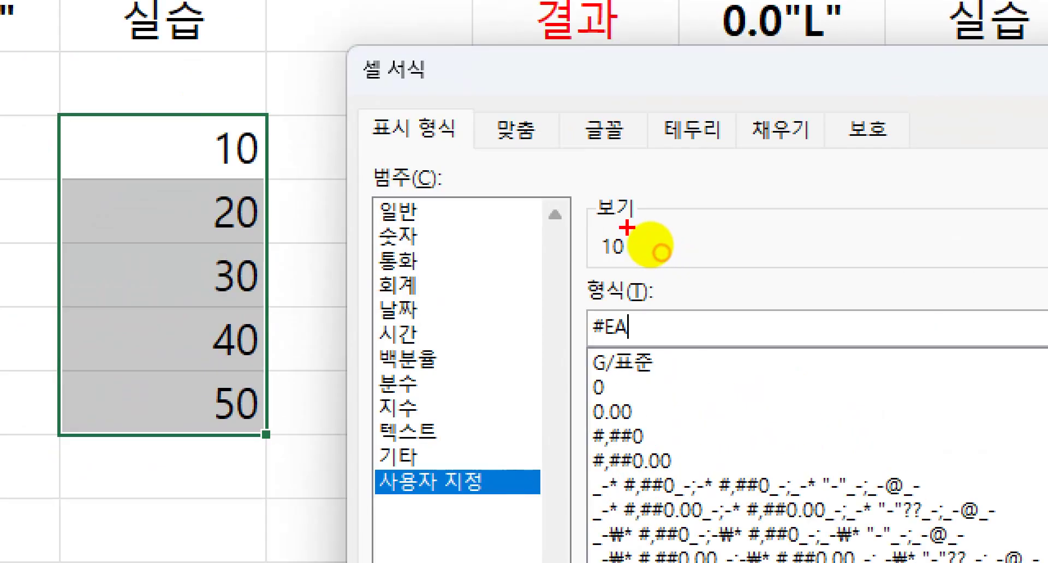
left_click_drag(627, 228, 686, 263)
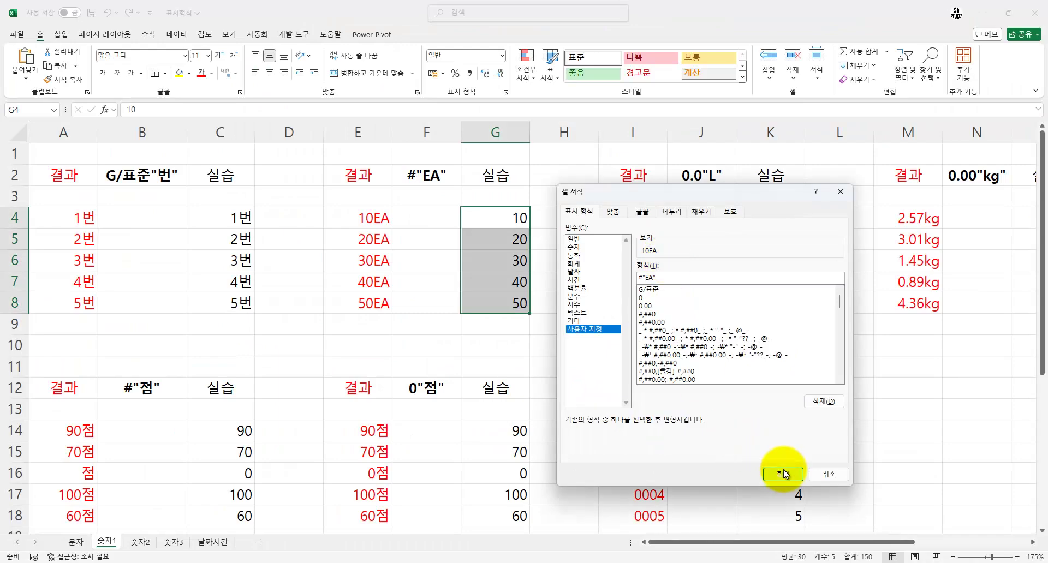
left_click(787, 473)
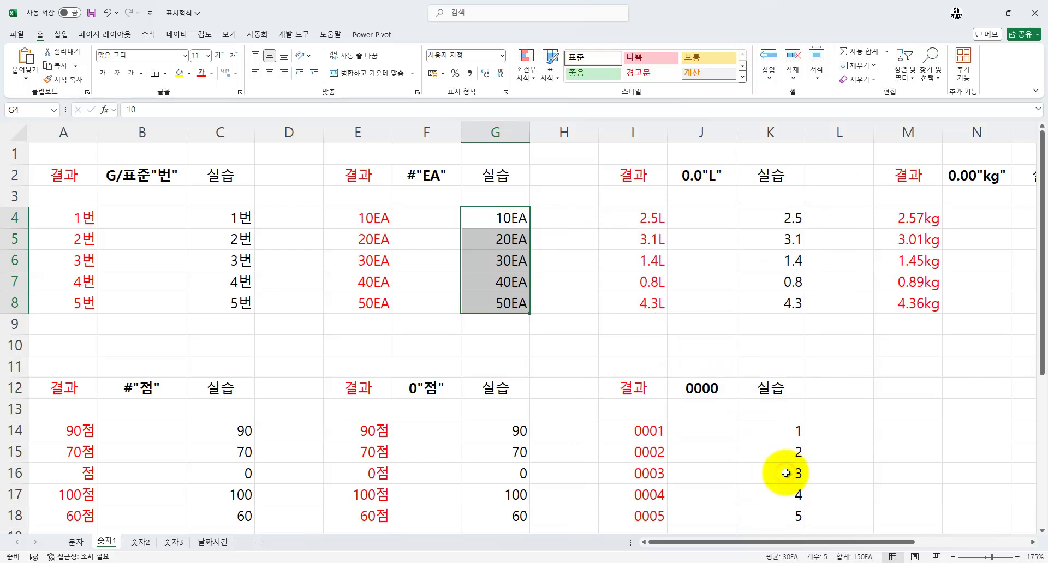
- Apply the custom number format 0.0"L" to the practice numbers in K4:K8
left_click(784, 221)
key("Right")
key("Right")
key("Right")
key("Right")
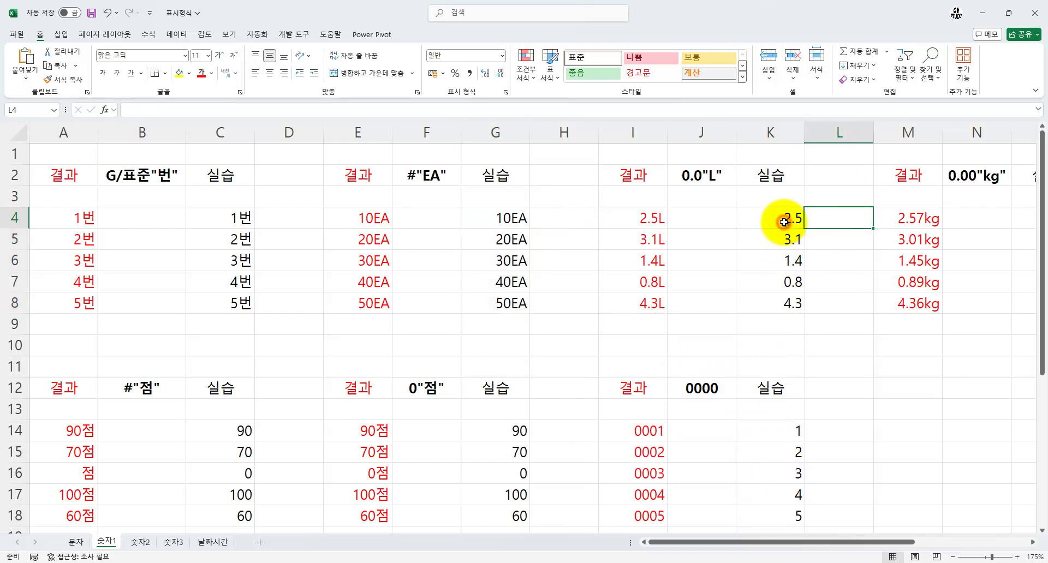
key("Right")
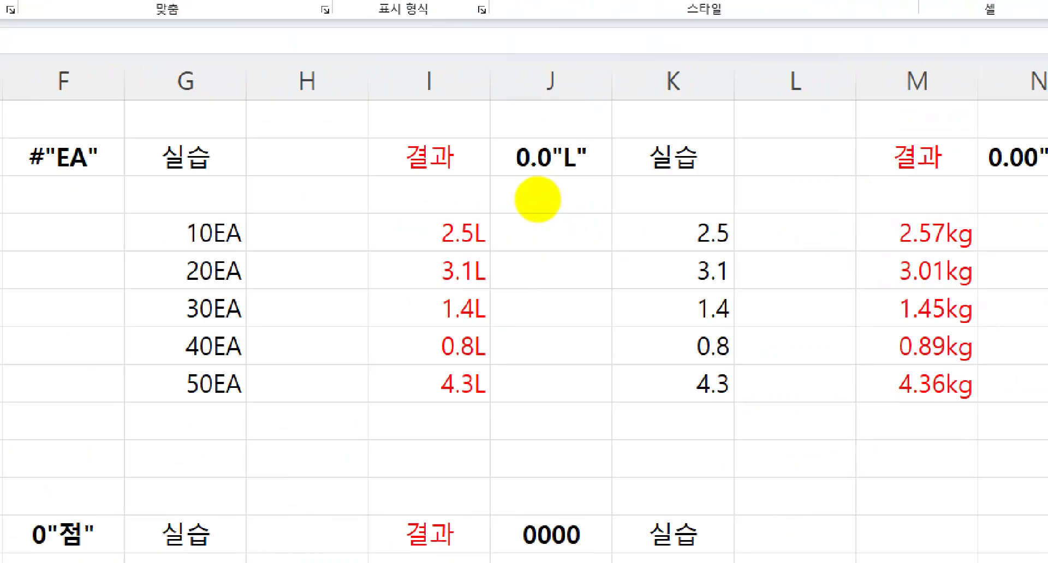
left_click_drag(495, 112, 570, 161)
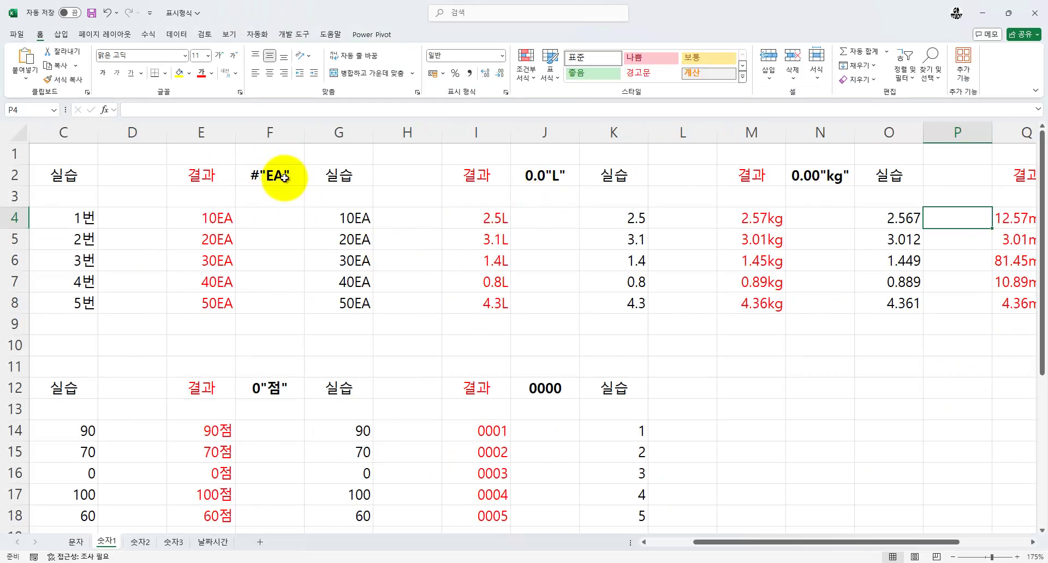
left_click_drag(614, 215, 630, 307)
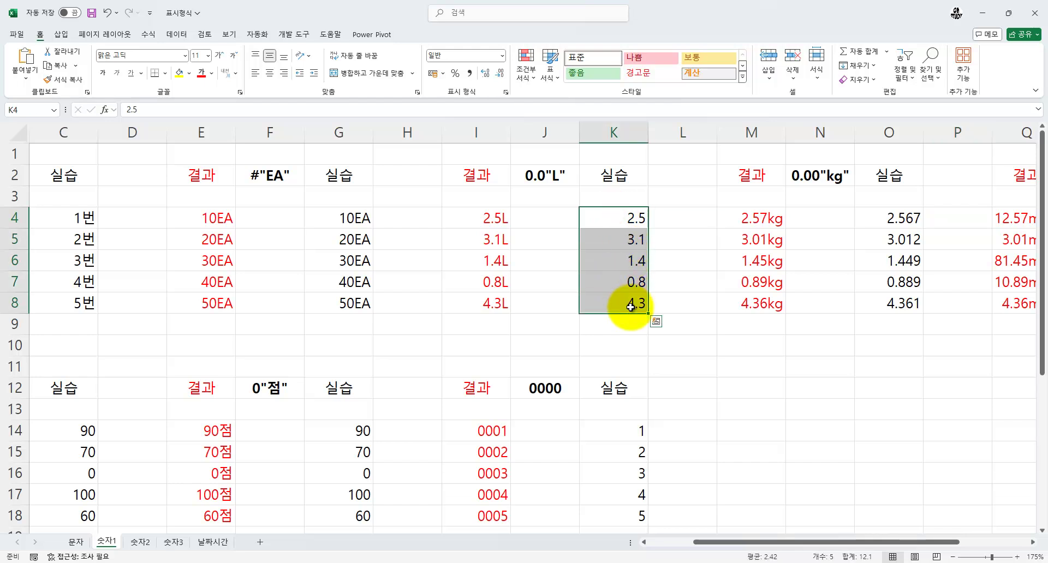
left_click_drag(621, 217, 633, 304)
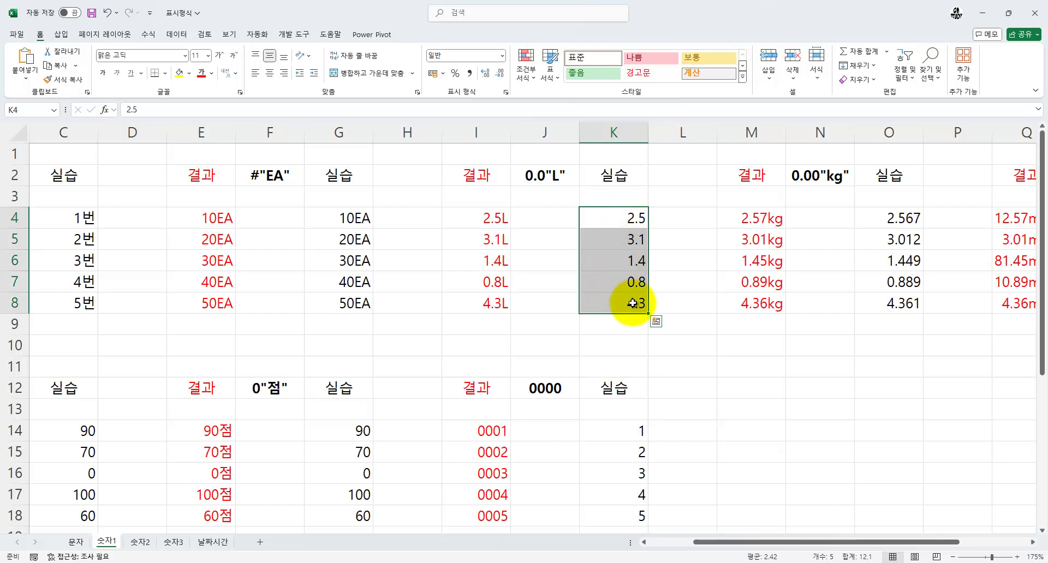
key("ctrl+1")
left_click_drag(620, 186, 732, 189)
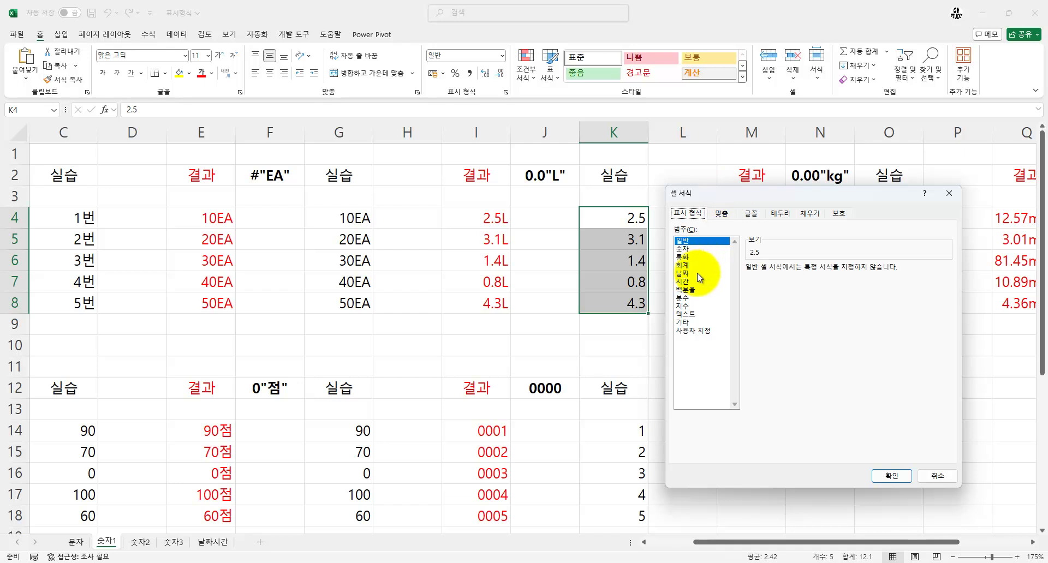
left_click(701, 332)
left_click(759, 308)
left_click(768, 281)
key("BackSpace")
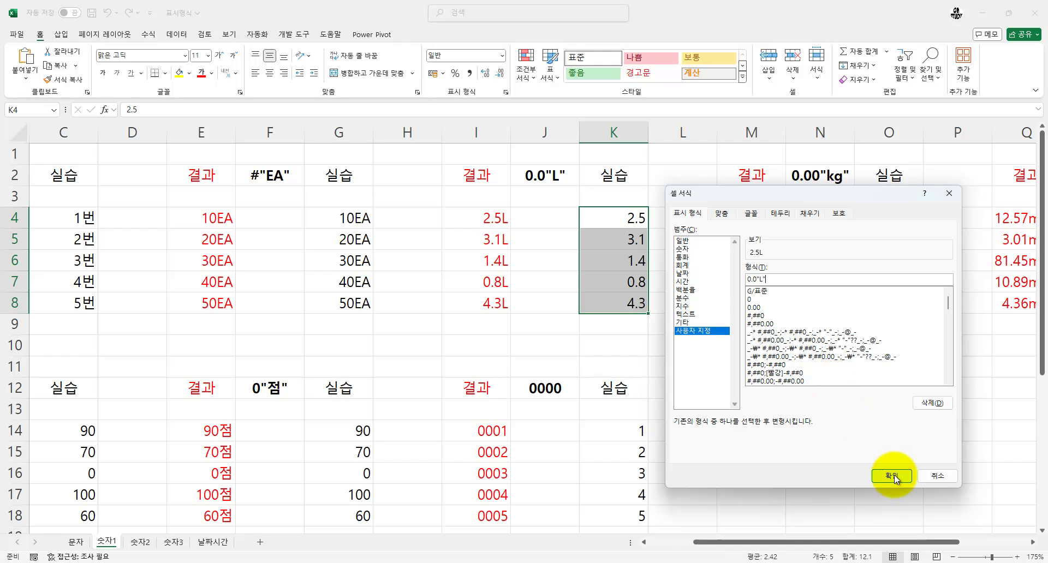
left_click(891, 476)
- Select the practice numbers in O4:O8 and open their cell format settings
key("Right")
key("Right")
key("Right")
key("Right")
key("Right")
key("Right")
key("Right")
key("Right")
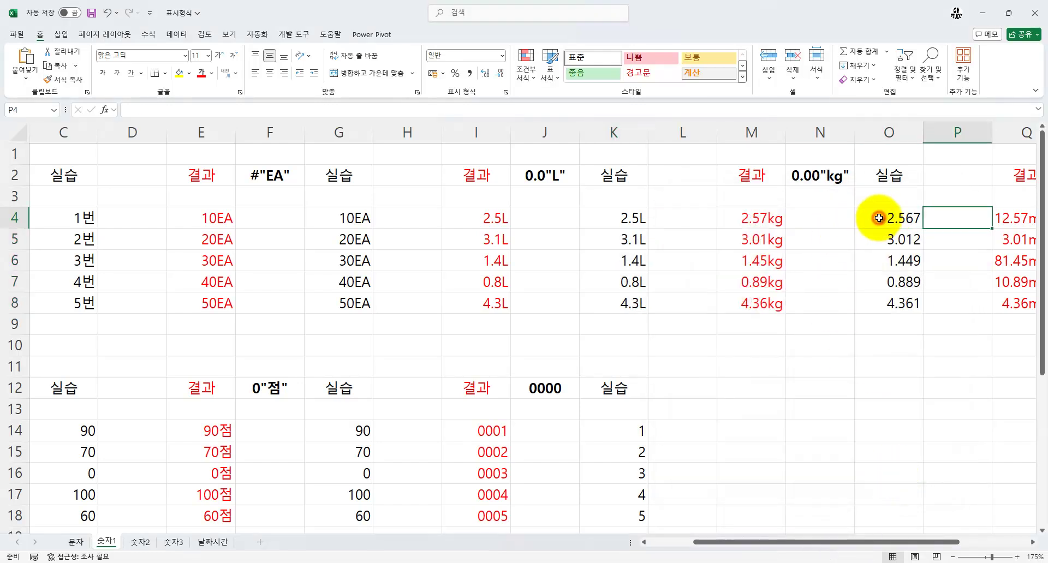
key("Right")
key("Right")
key("Right")
left_click_drag(491, 219, 499, 311)
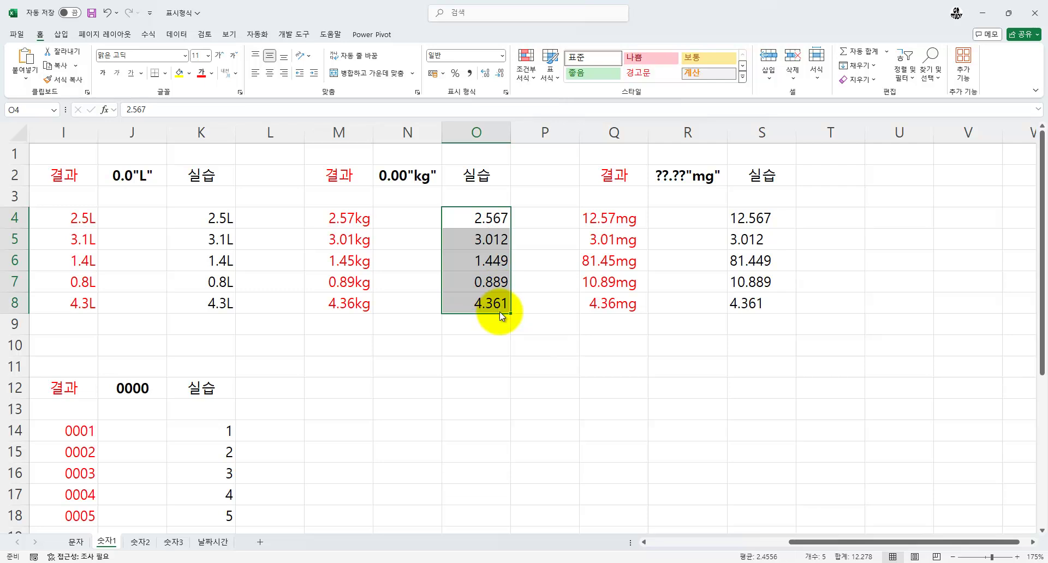
key("ctrl+1")
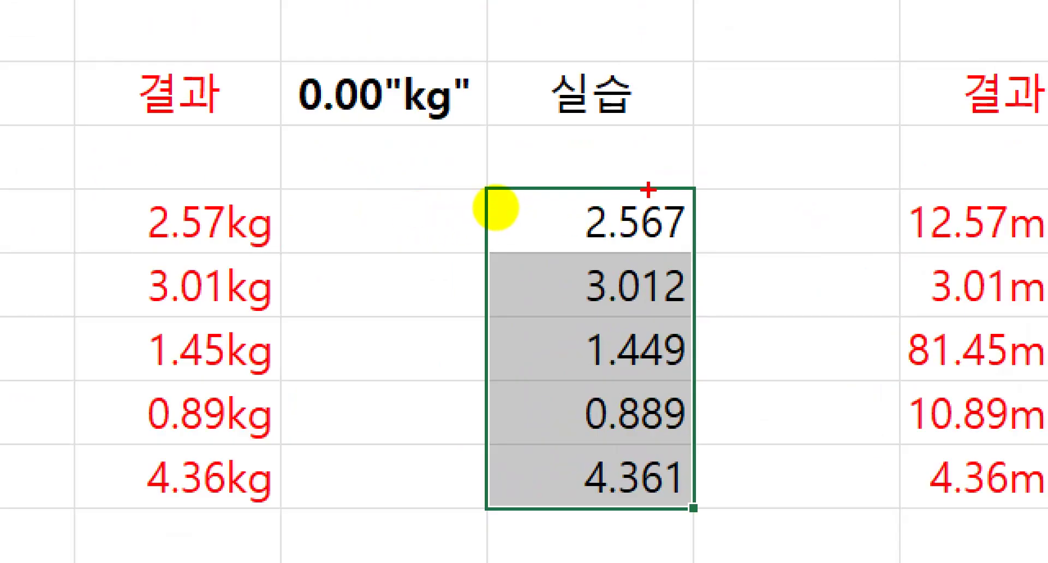
mouse_move(661, 185)
left_mouse_down()
mouse_move(732, 384)
mouse_move(744, 498)
left_mouse_up()
mouse_move(700, 185)
left_mouse_down()
mouse_move(689, 158)
mouse_move(633, 185)
mouse_move(649, 168)
left_mouse_up()
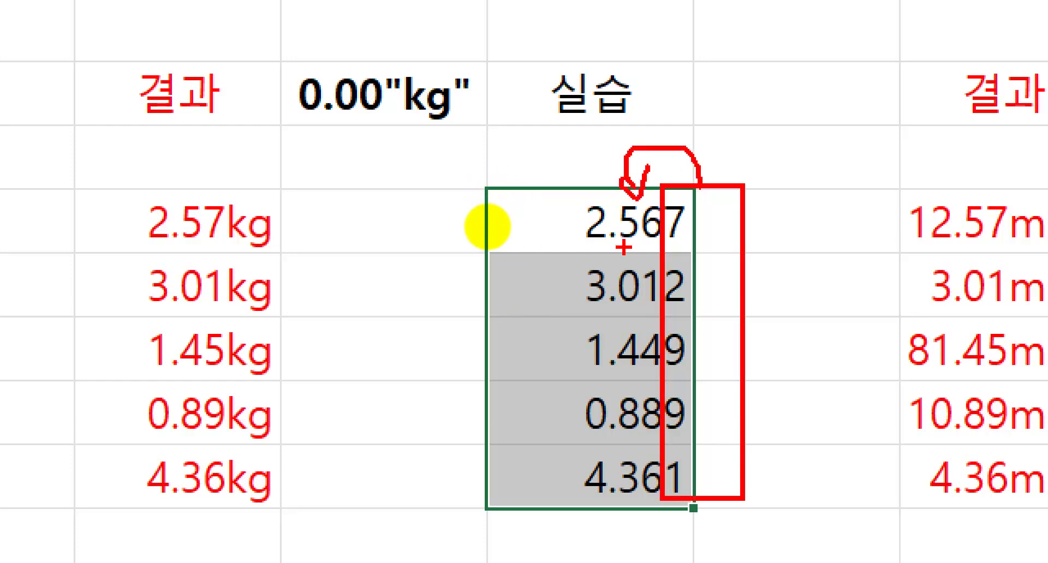
left_click_drag(588, 249, 647, 245)
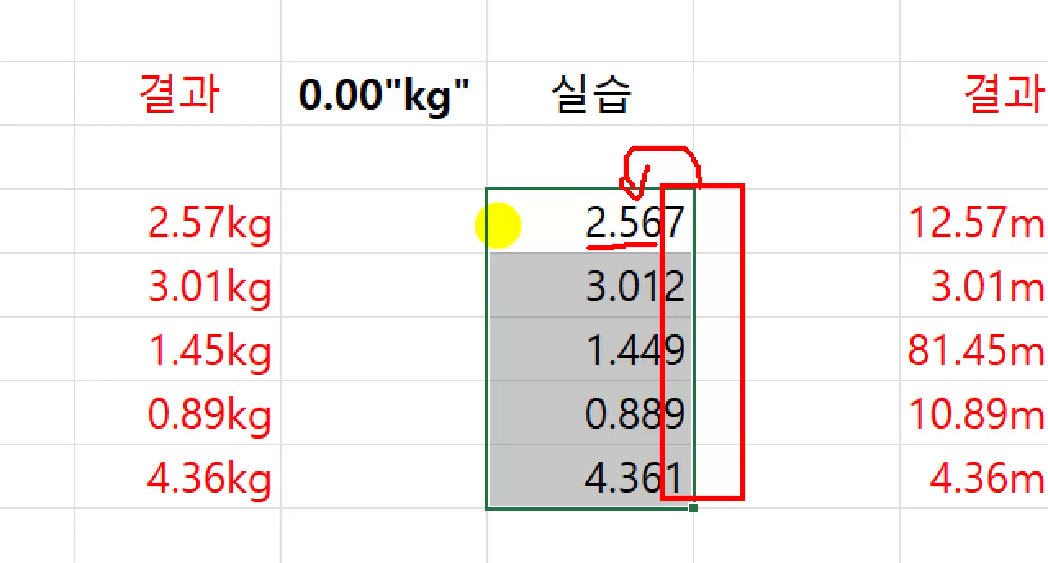
left_click_drag(673, 312, 687, 312)
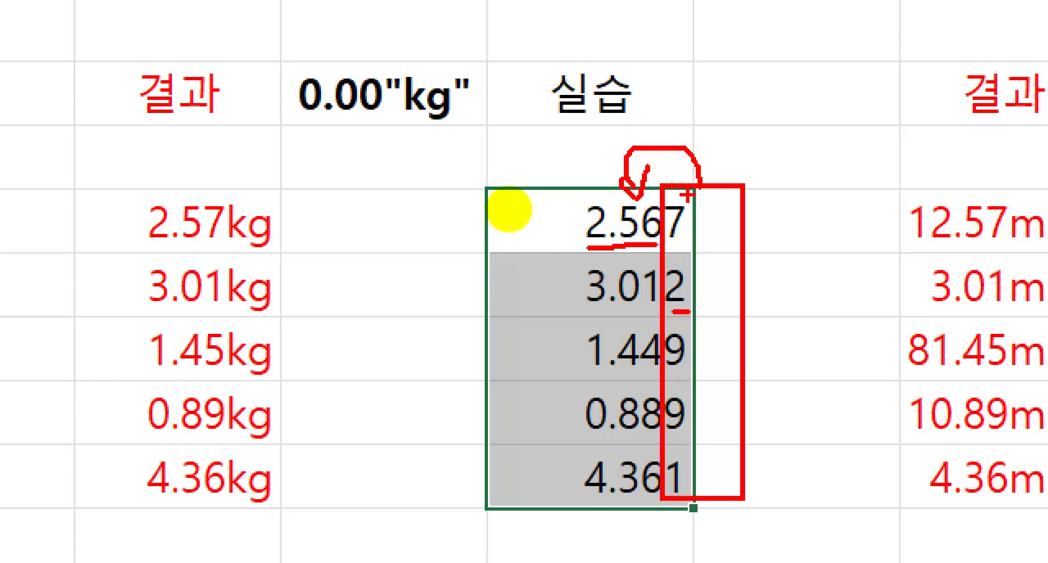
mouse_move(696, 178)
left_mouse_down()
mouse_move(649, 150)
mouse_move(630, 189)
mouse_move(624, 183)
left_mouse_up()
right_click(485, 205)
key("Escape")
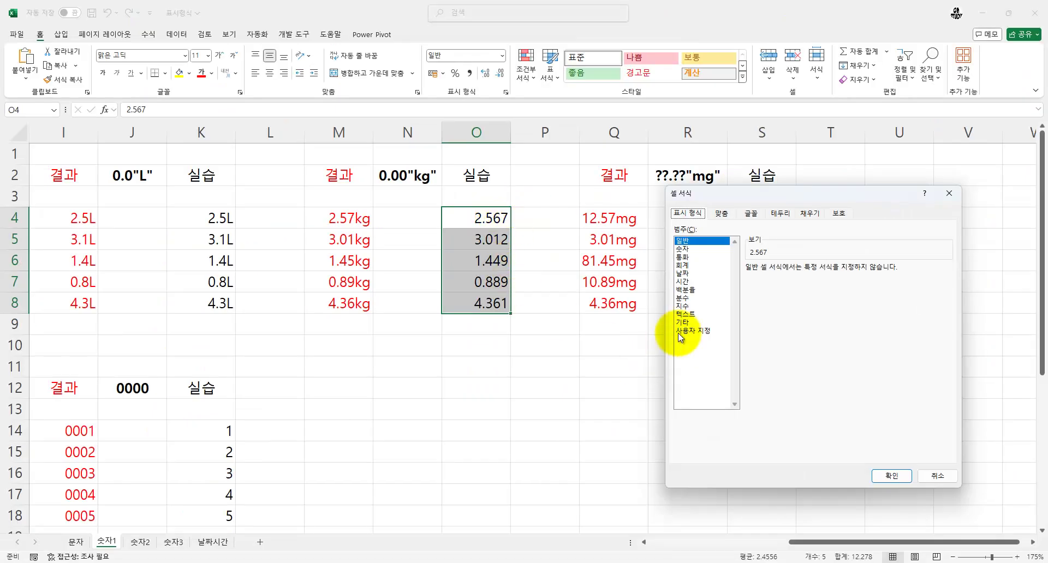
- Apply the custom number format 0.00"kg" to the selected practice numbers in O4:O8
left_click(692, 331)
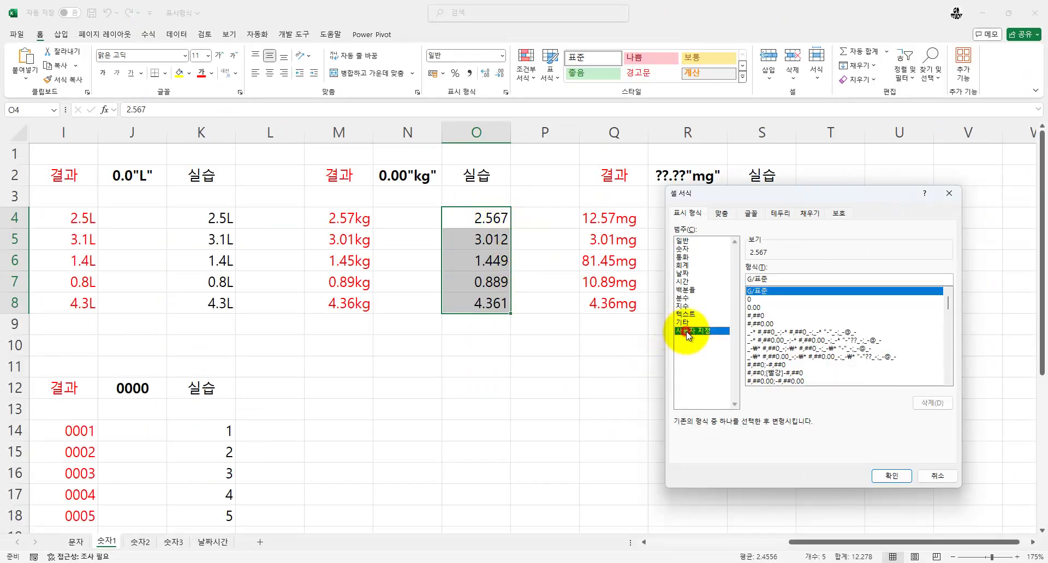
left_click(755, 308)
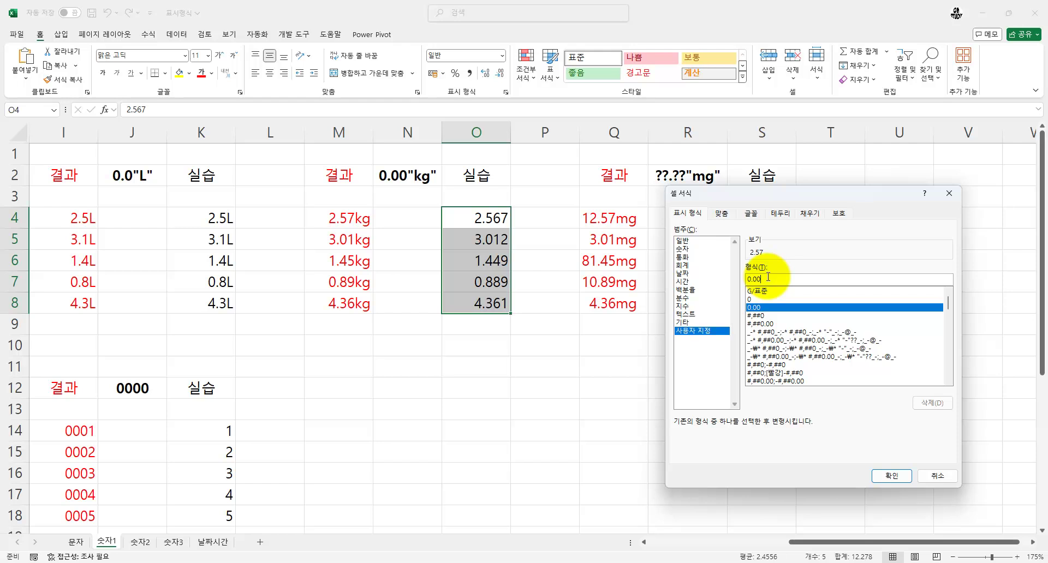
type("\"kg")
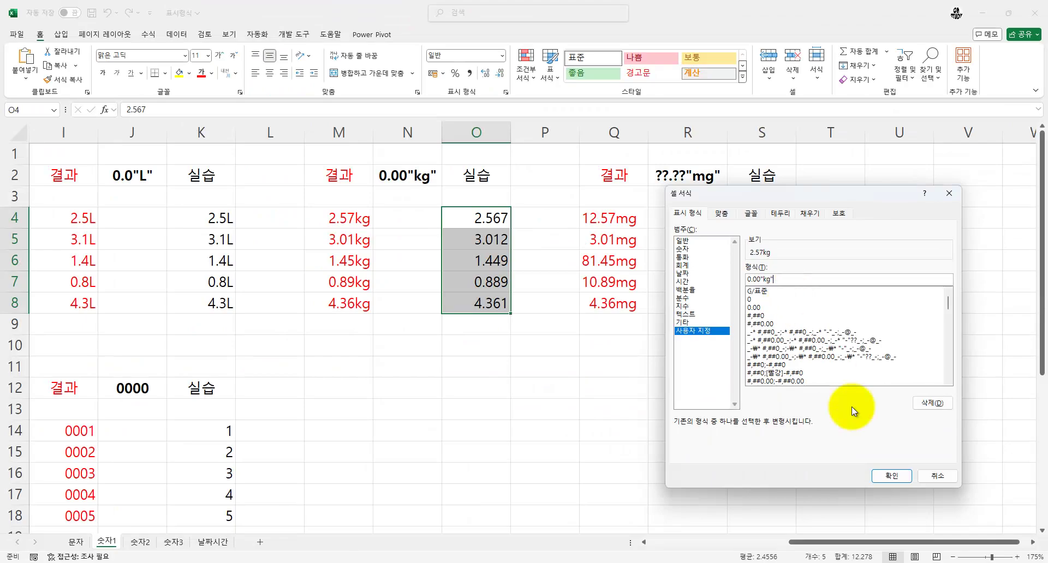
left_click(894, 477)
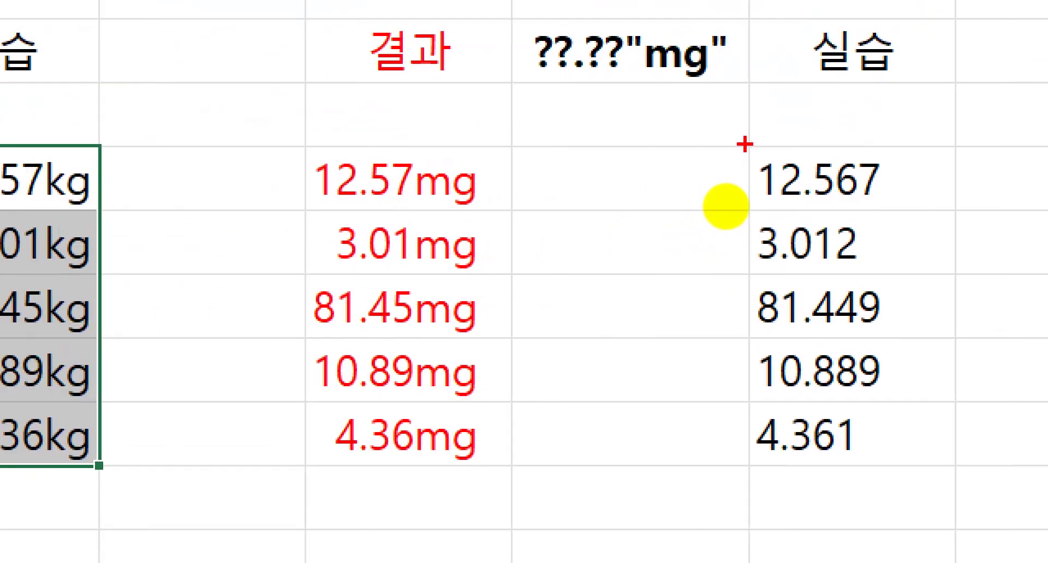
left_click_drag(748, 144, 751, 466)
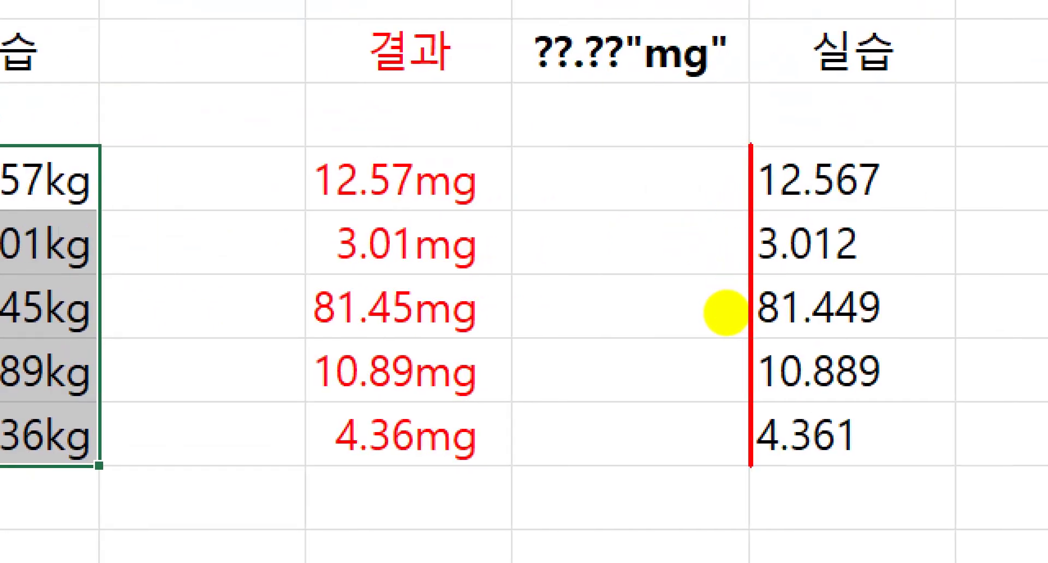
left_click_drag(307, 151, 323, 470)
left_click_drag(517, 71, 569, 83)
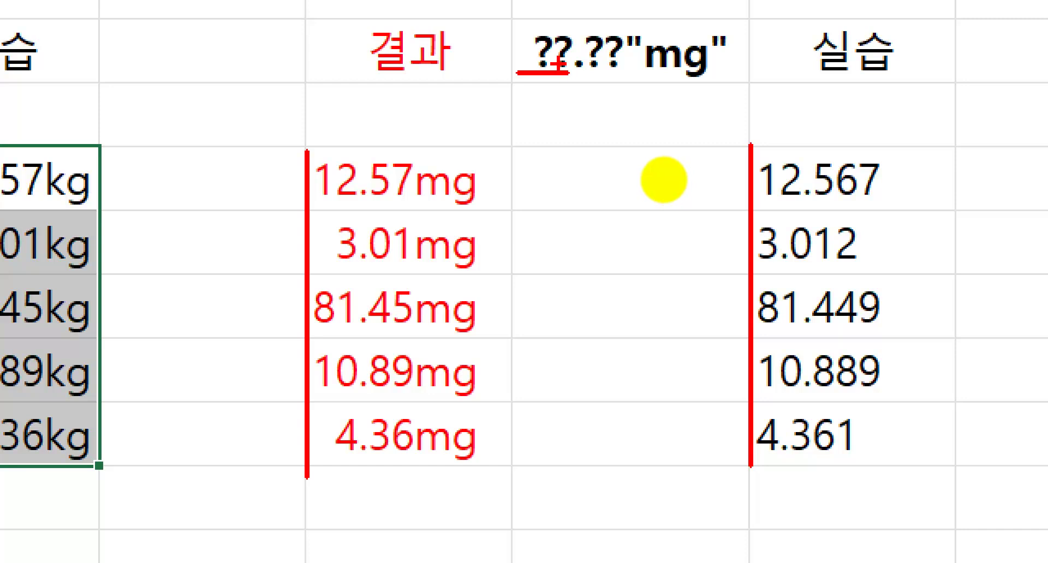
left_click_drag(307, 205, 364, 208)
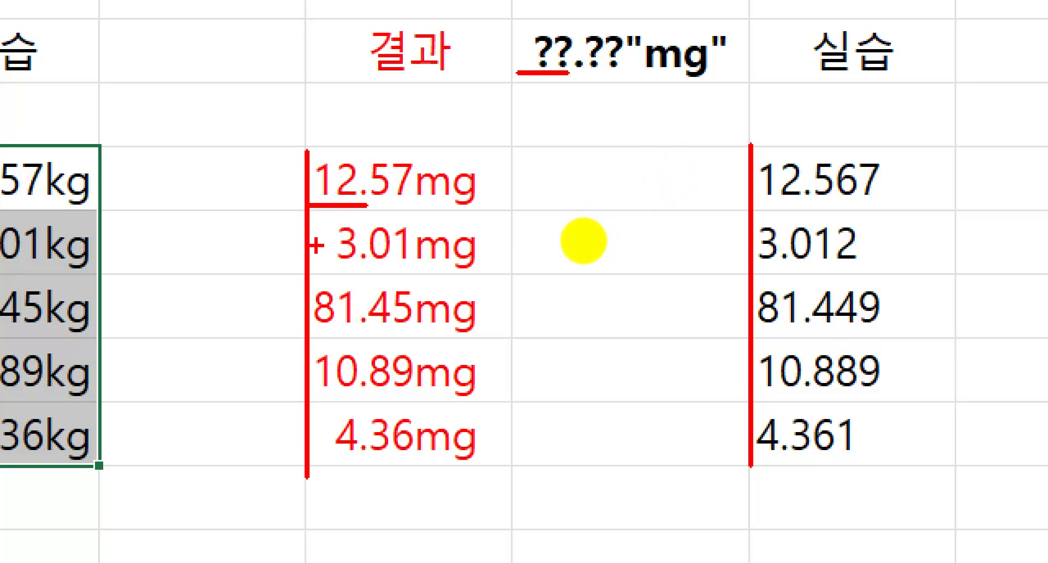
left_click_drag(520, 29, 573, 73)
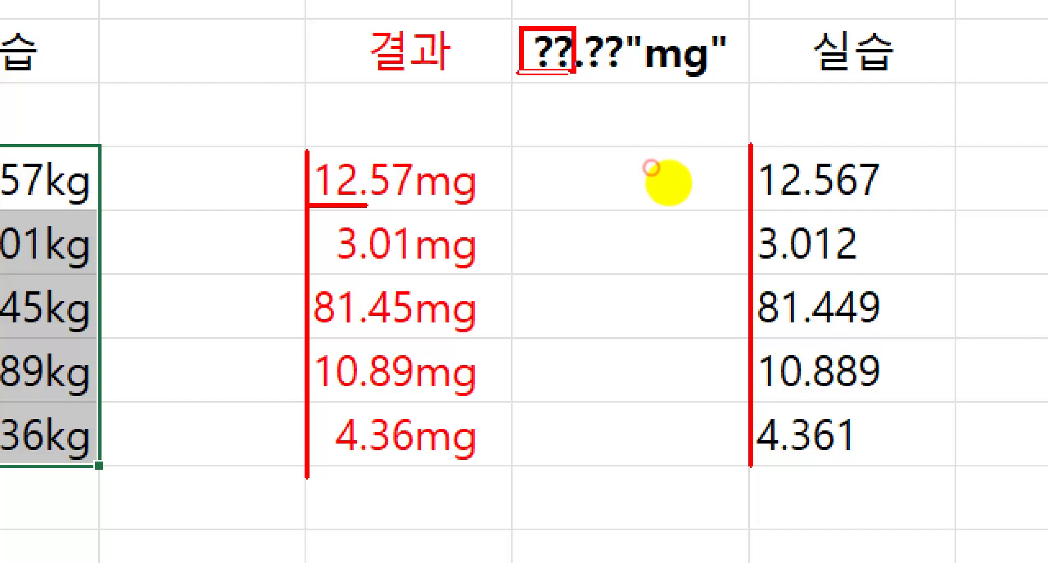
left_click_drag(332, 216, 362, 268)
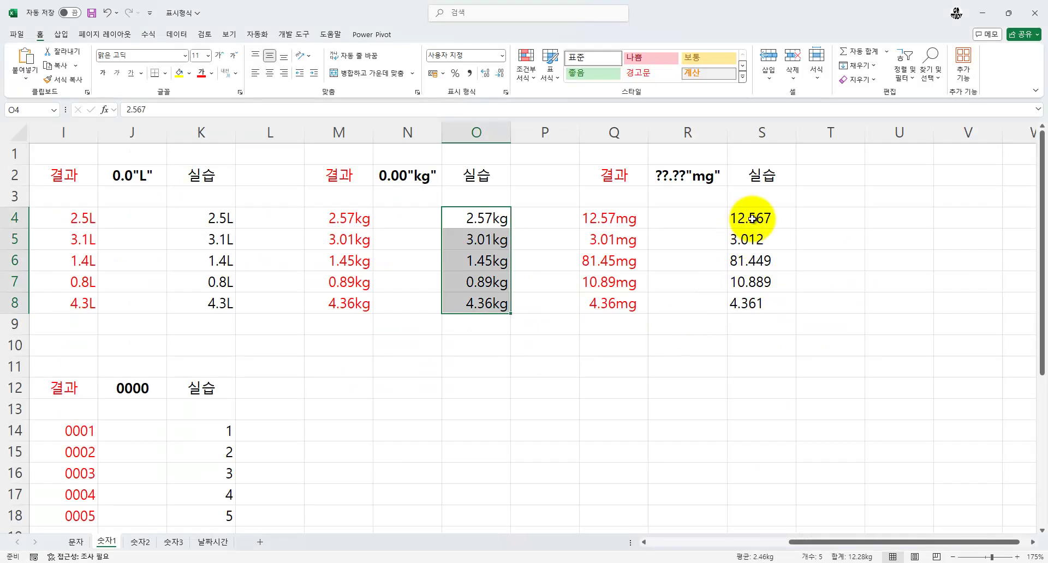
- Apply the custom number format ??.??"mg" to the practice numbers in S4:S8
left_click_drag(824, 179, 826, 307)
left_click_drag(754, 261, 762, 297)
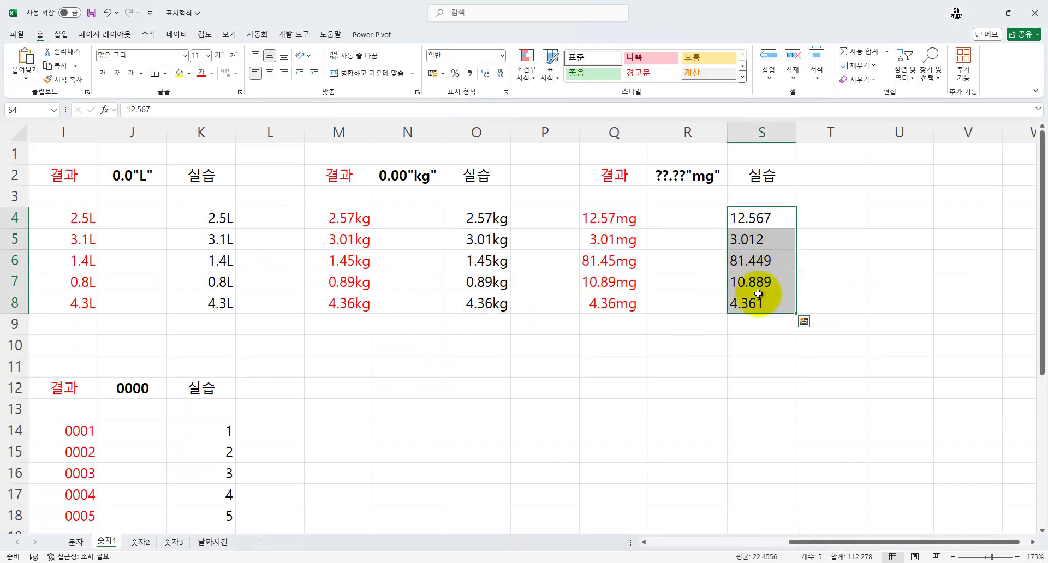
key("ctrl+1")
left_click_drag(747, 197, 696, 336)
left_click(634, 467)
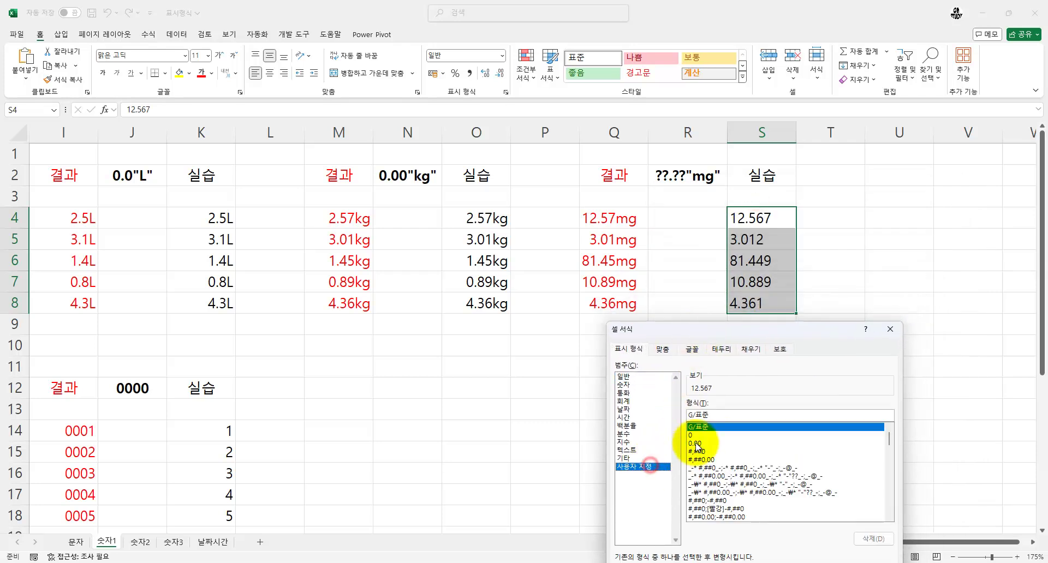
left_click_drag(714, 416, 654, 414)
type("??")
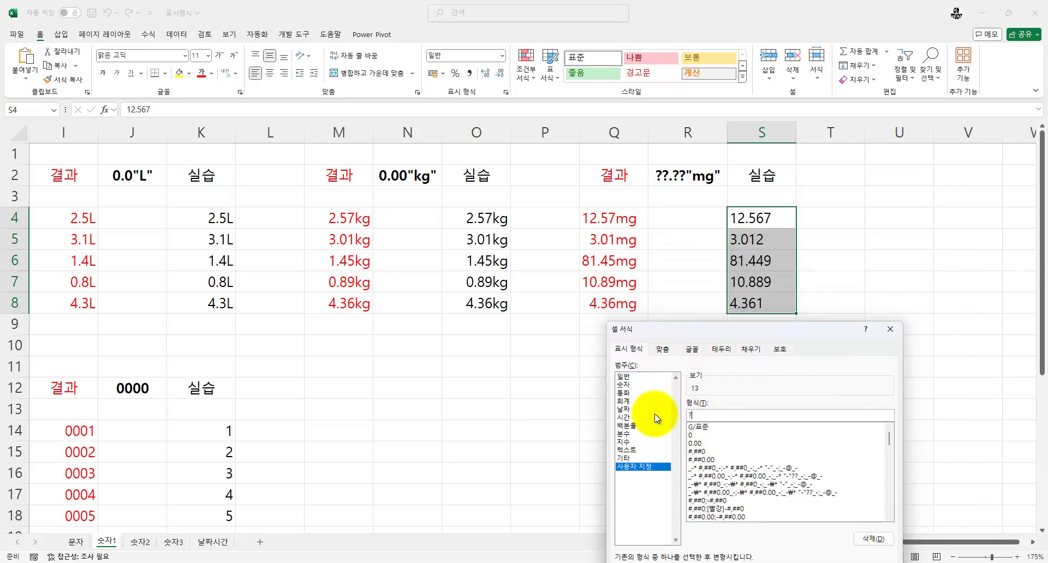
type(".")
key("BackSpace")
type("??\"mg\"")
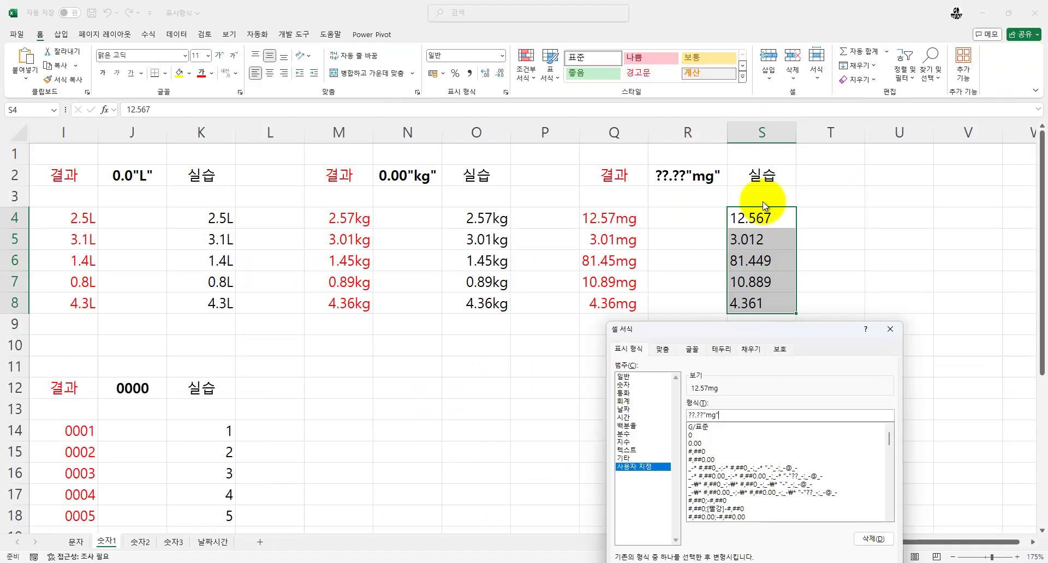
key("Return")
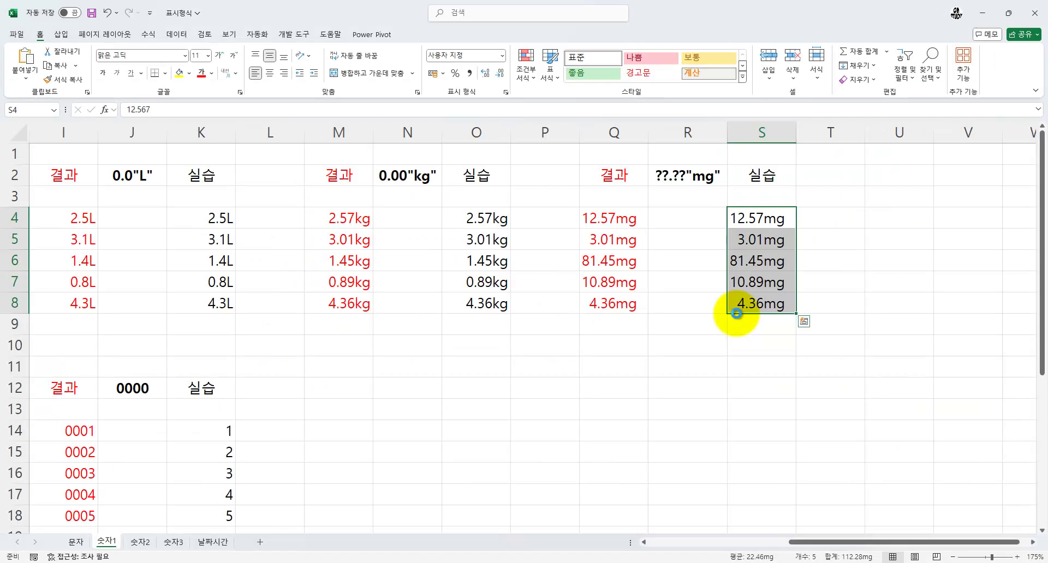
- Undo and redo the mg format on S4:S8 to compare how the numbers line up with and without it
key("ctrl+z")
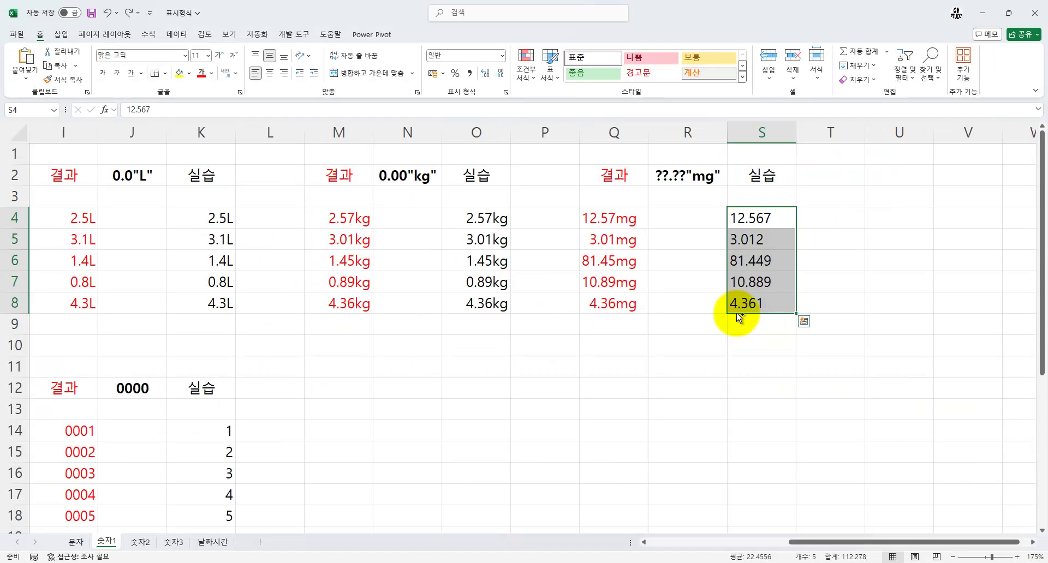
key("ctrl+y")
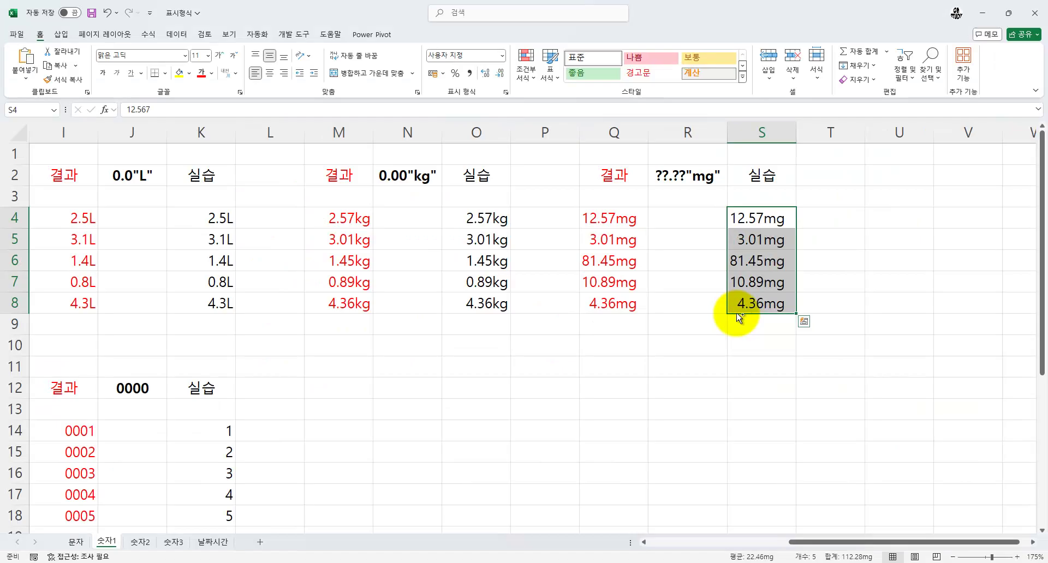
left_click(689, 393)
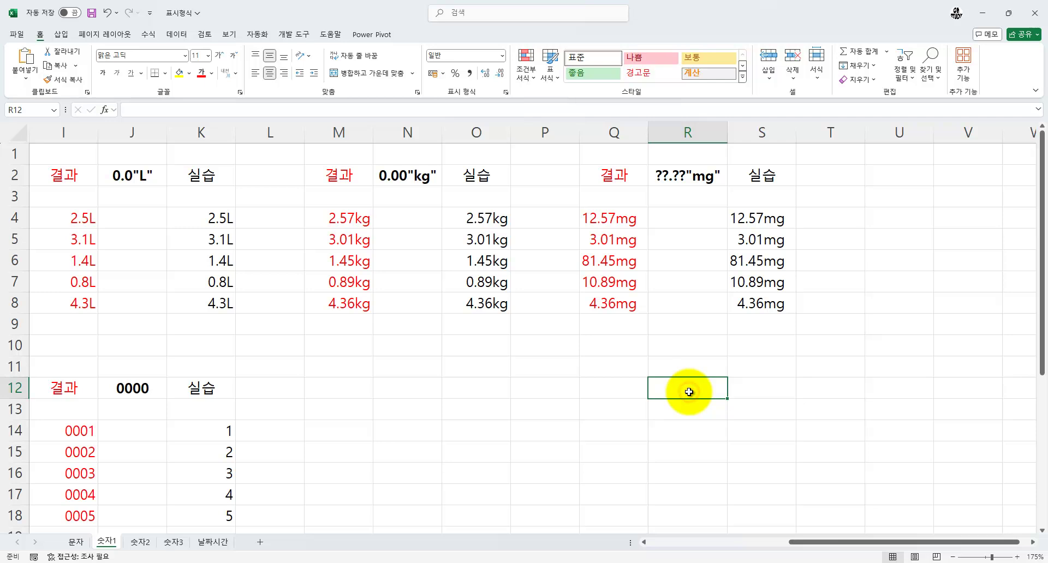
- Apply the custom number format #점 to the practice scores in C14:C18
key("Home")
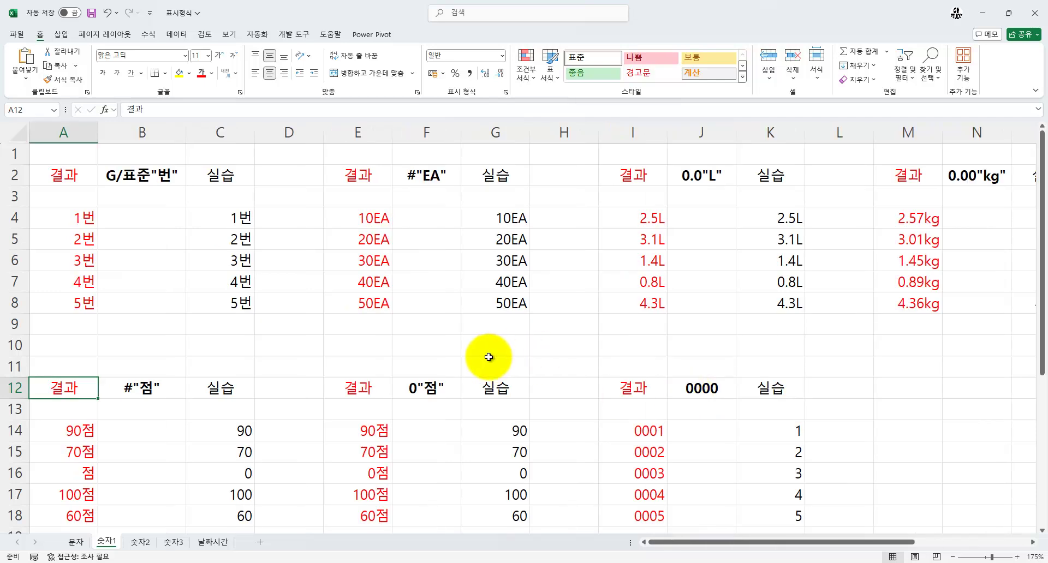
scroll(464, 360, "down", 2)
left_click_drag(236, 303, 242, 388)
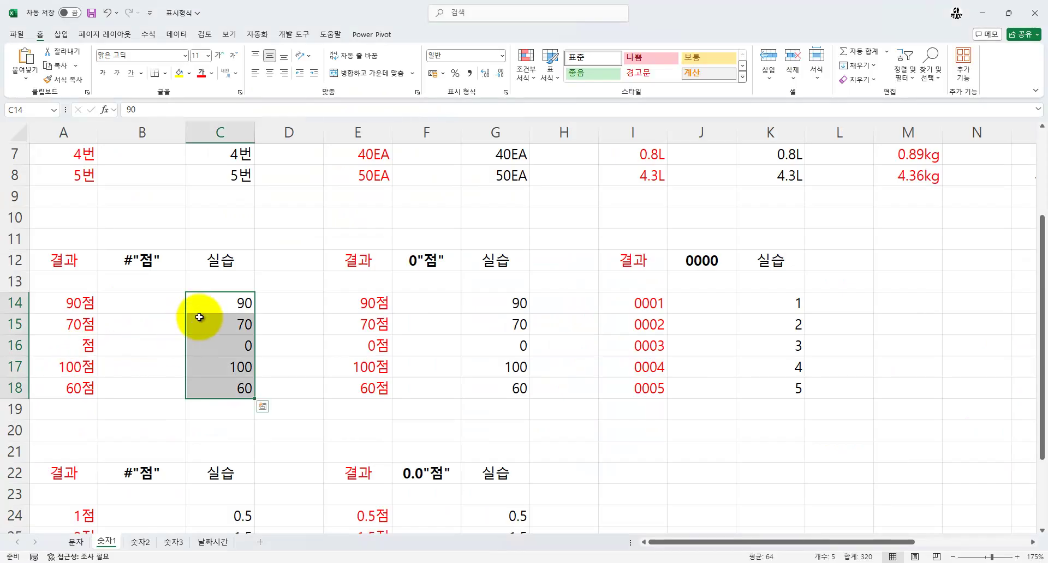
key("ctrl+1")
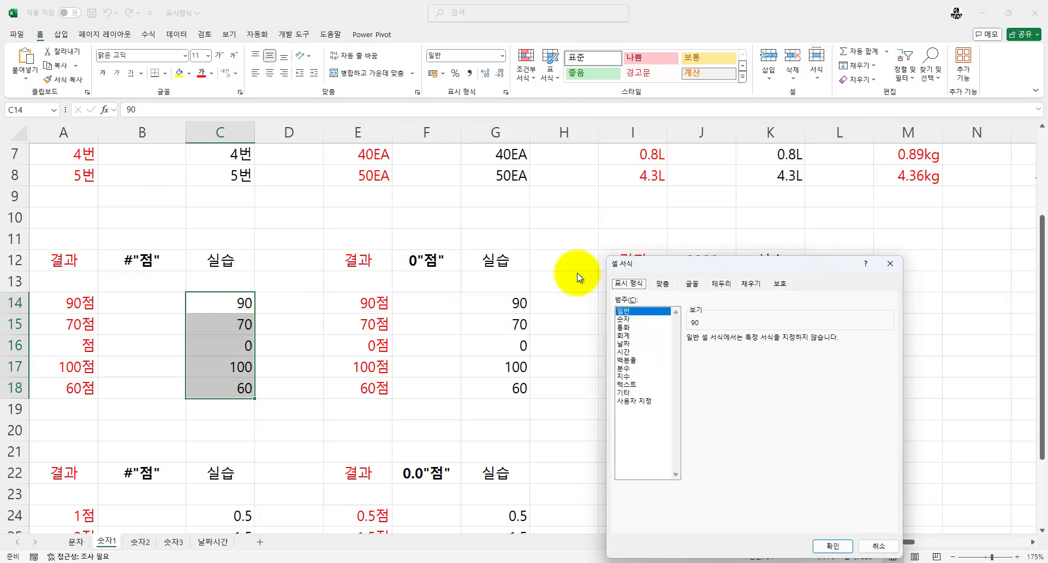
left_click_drag(652, 261, 339, 168)
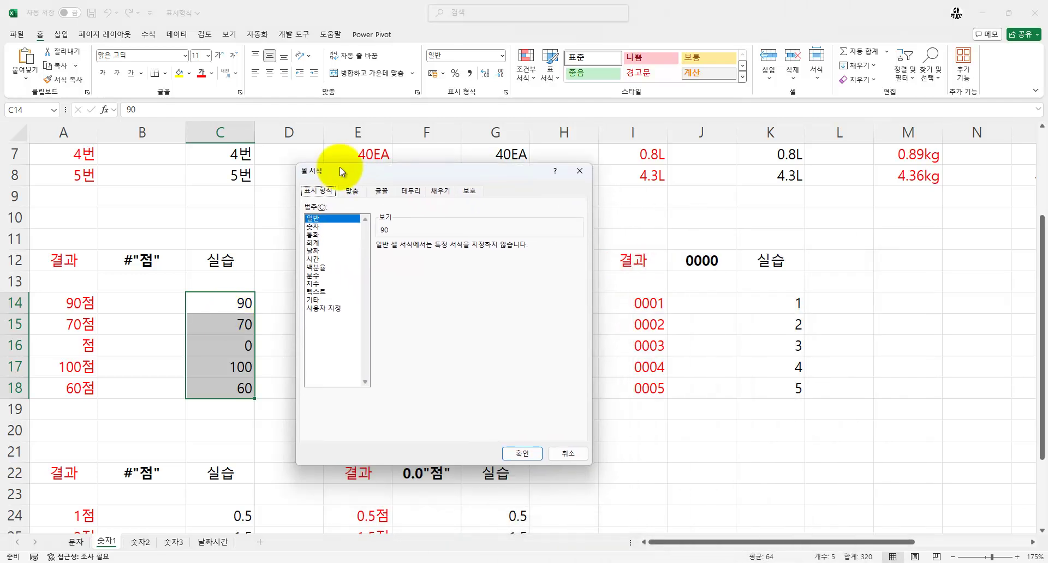
left_click(322, 310)
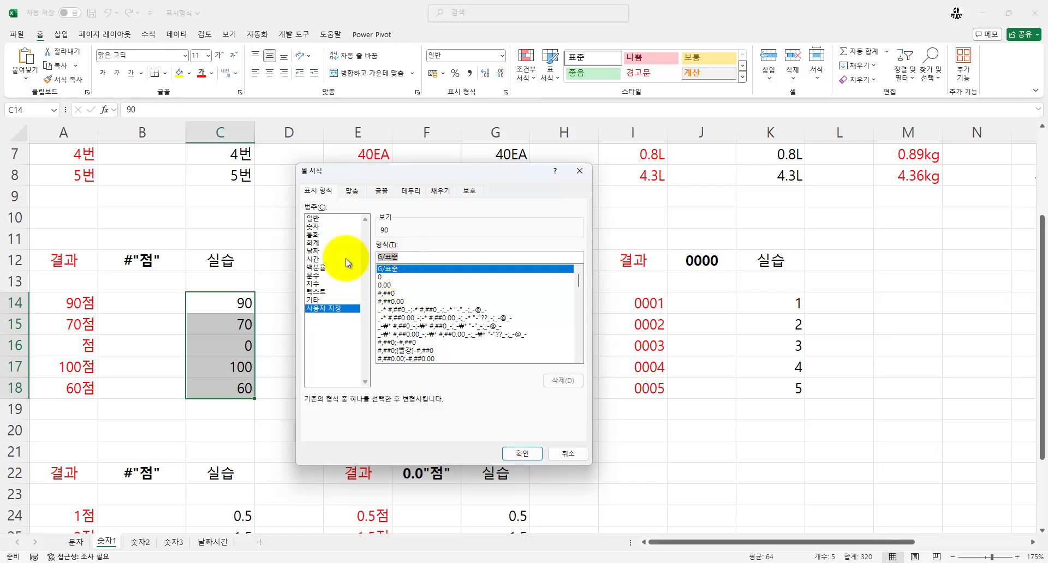
type("#점")
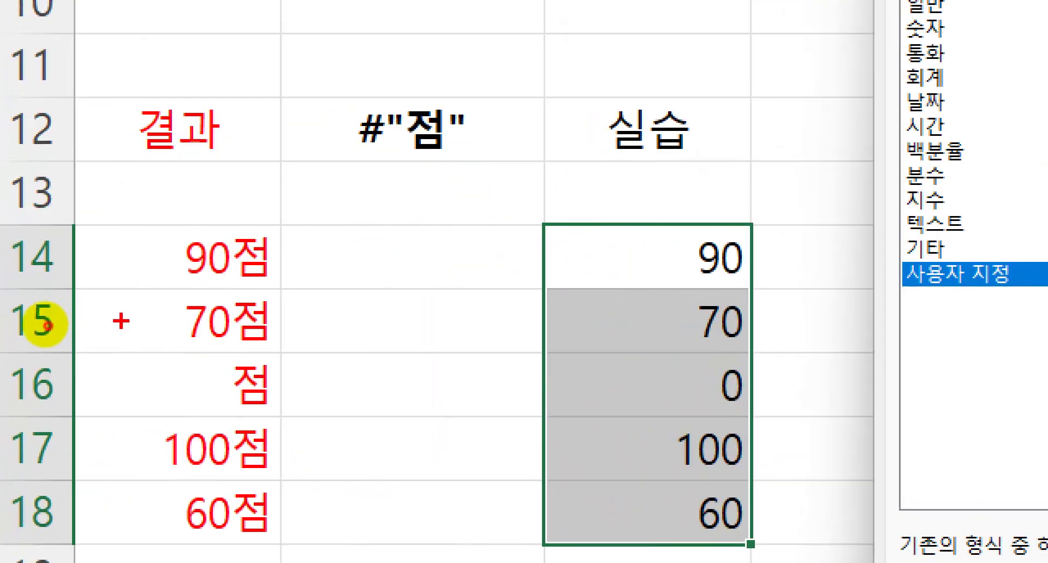
left_click_drag(141, 298, 312, 298)
left_click_drag(190, 340, 307, 363)
left_click_drag(175, 465, 298, 471)
left_click_drag(193, 532, 297, 533)
left_click_drag(227, 387, 206, 414)
key("Escape")
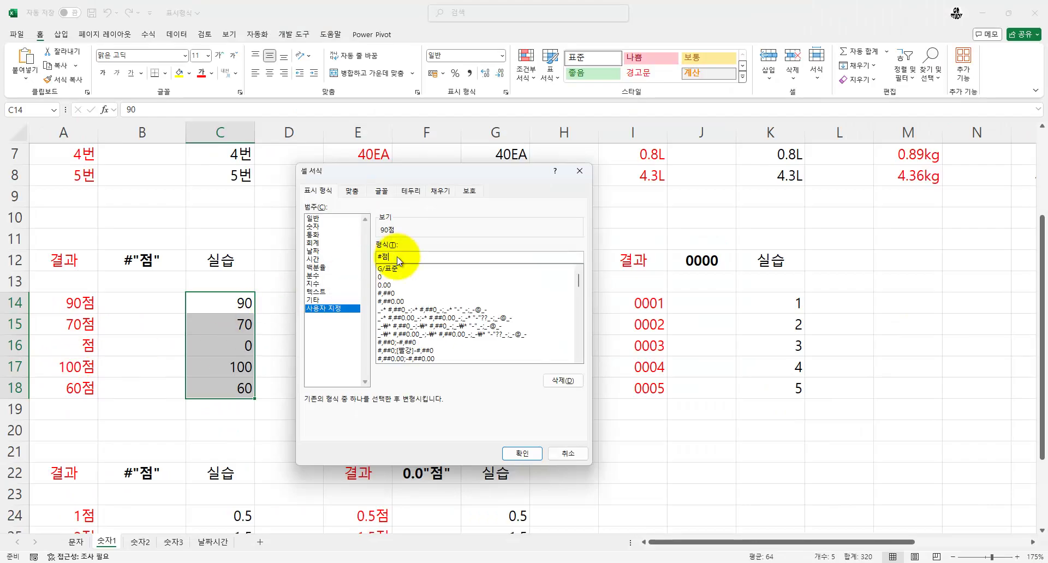
left_click(522, 454)
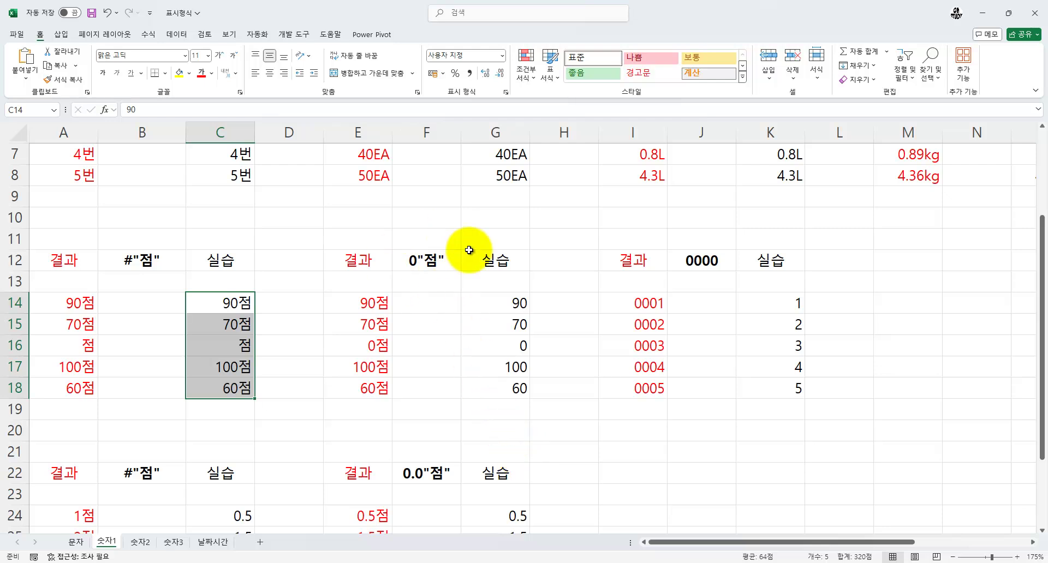
- Apply the custom number format 0점 to the practice scores in G14:G18
left_click_drag(497, 299, 507, 394)
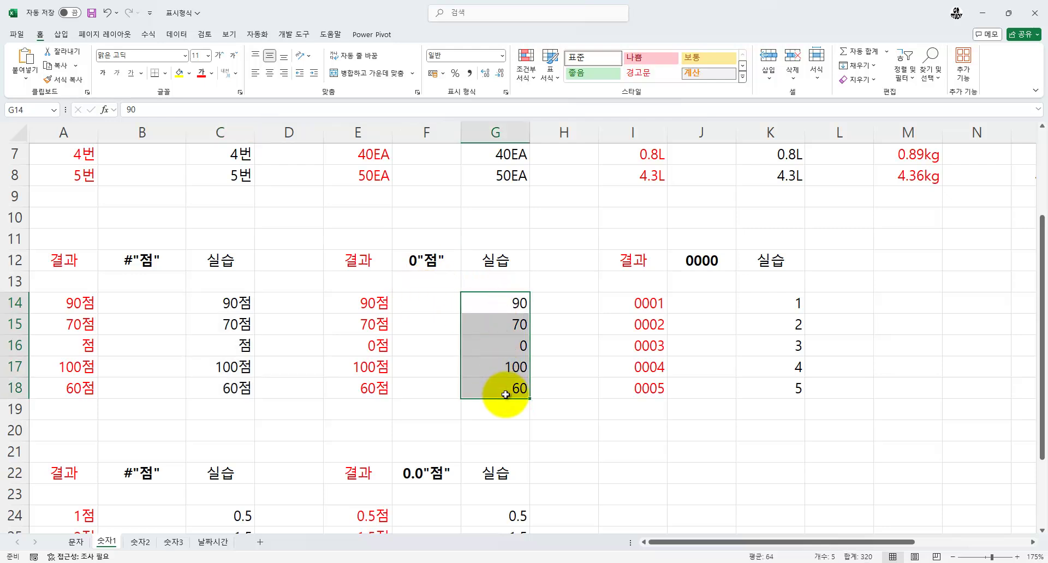
key("ctrl+1")
left_click_drag(439, 172, 696, 163)
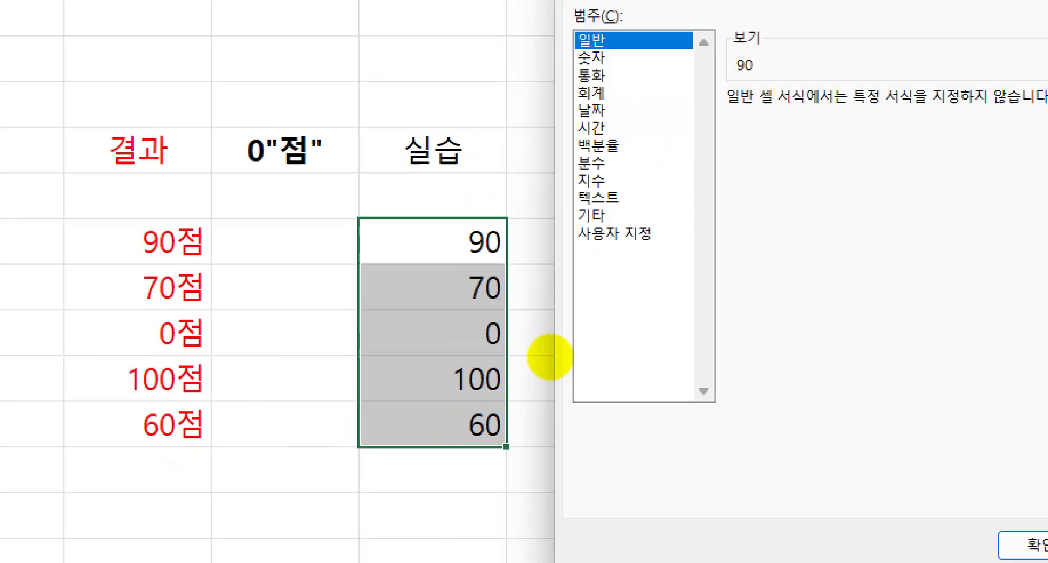
left_click(550, 357)
left_click_drag(527, 290, 556, 399)
left_click(584, 299)
left_click(662, 249)
type("wja")
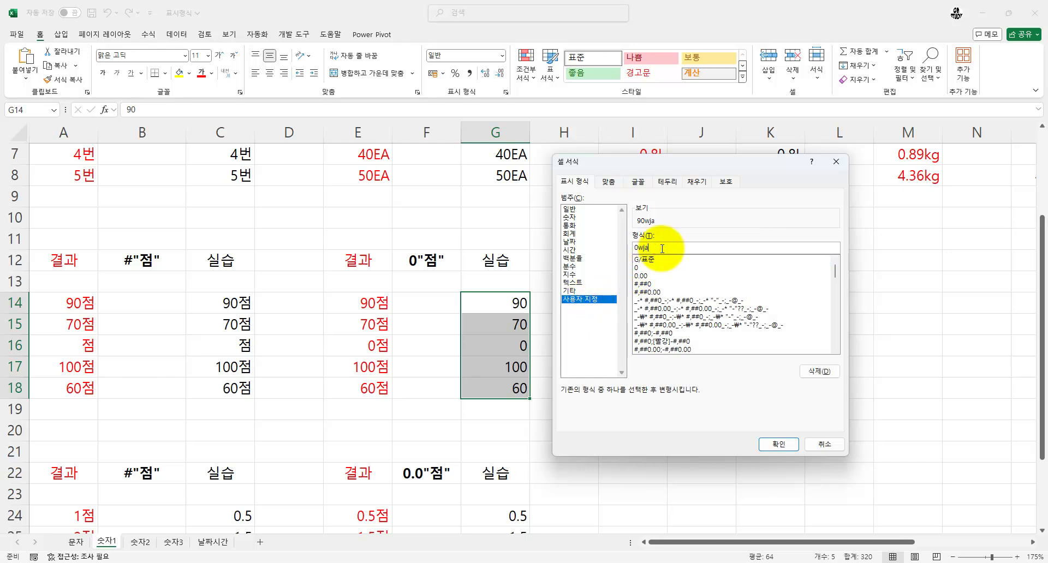
type("점")
key("Return")
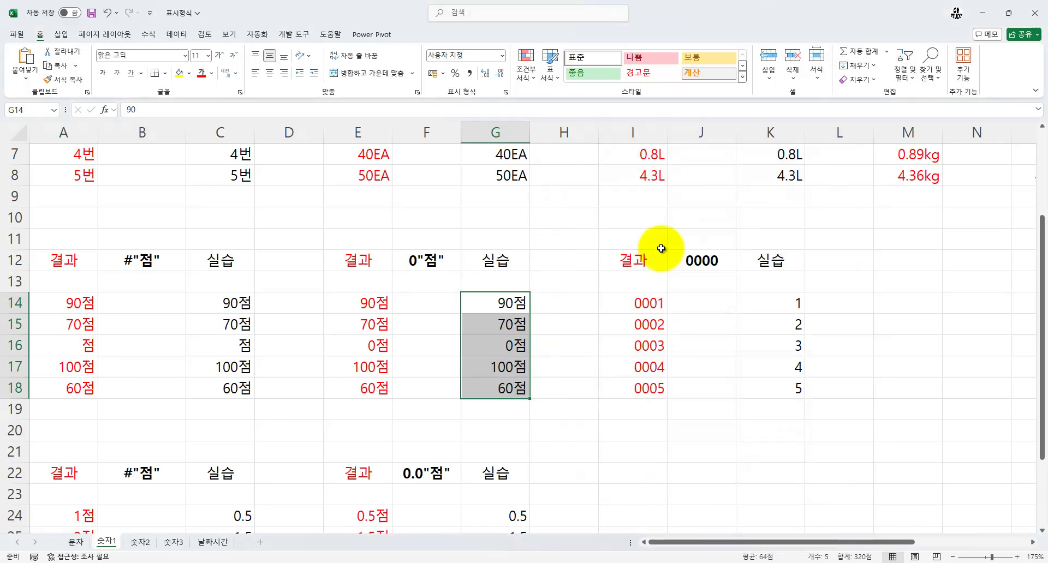
- Compare how the #"점" and 0"점" formats display the zero scores in C16 and G16
left_click(140, 265)
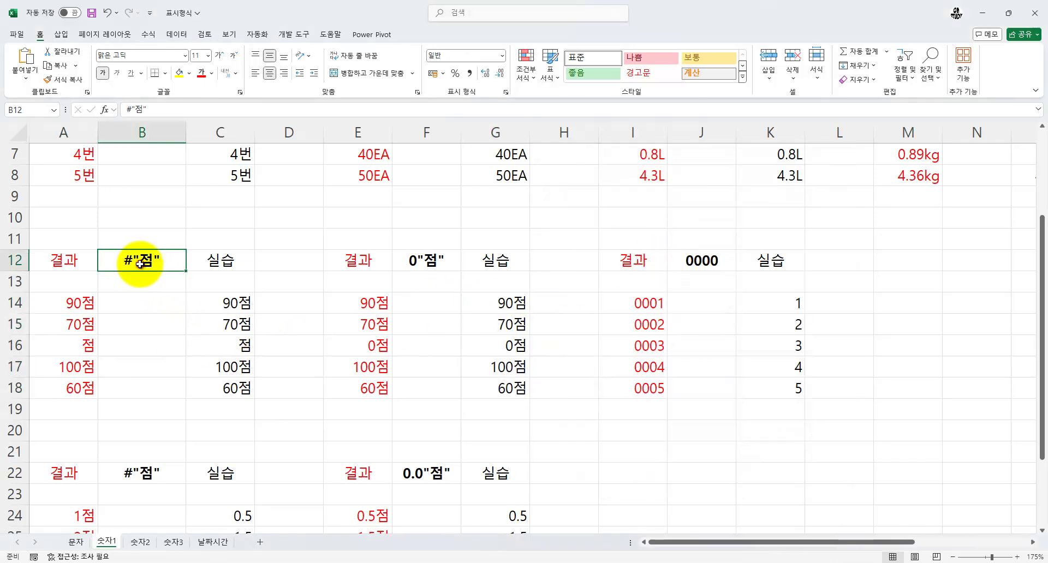
left_click(224, 353)
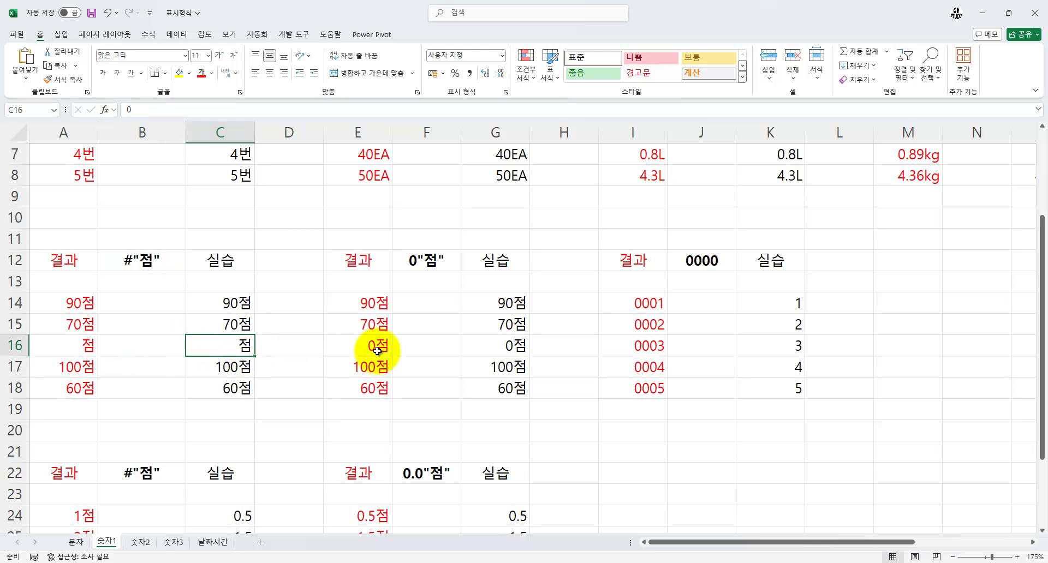
left_click(435, 262)
left_click(517, 346)
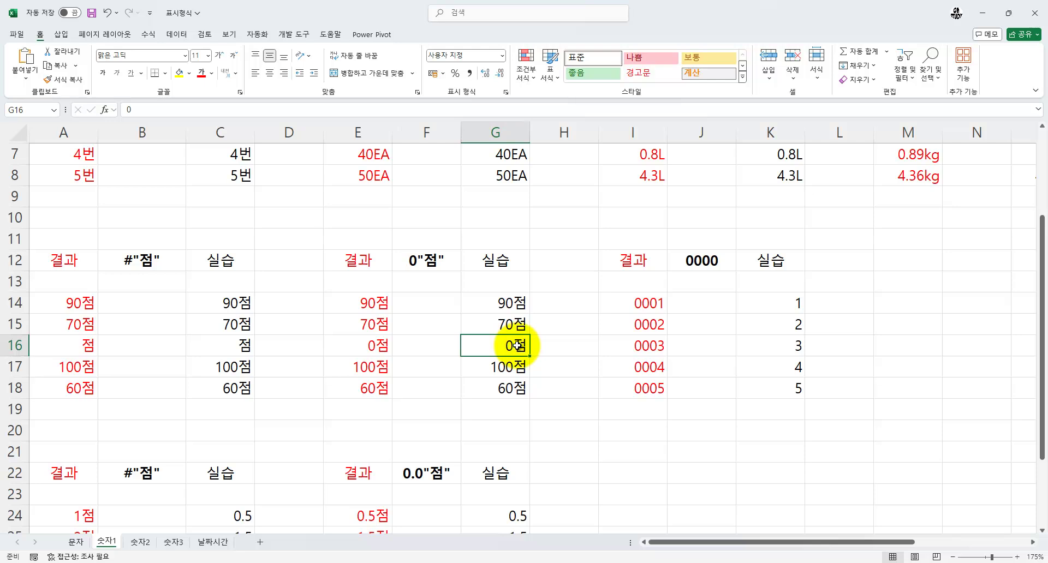
- Enter 0001 in the empty cell N15 to test how leading zeros are stored
left_click(779, 352)
key("Right")
key("Right")
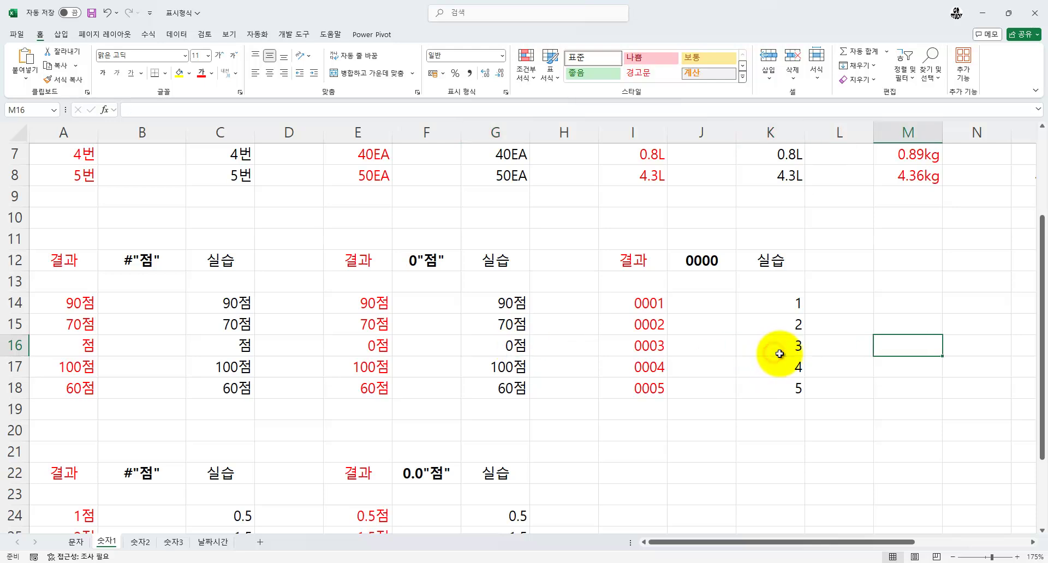
key("Right")
key("Right")
scroll(717, 355, "down", 1)
left_click(813, 251)
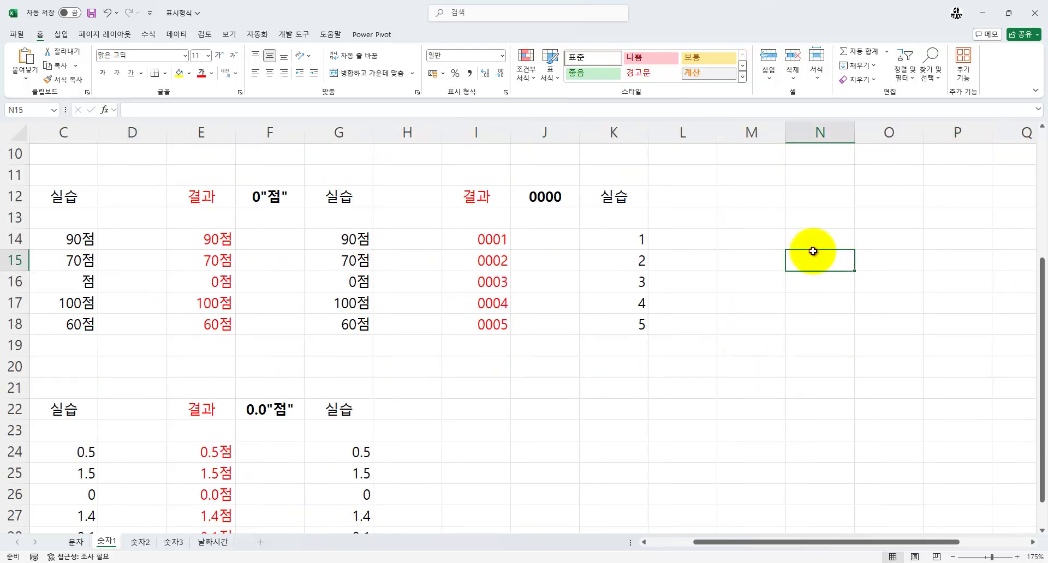
type("0001")
key("Return")
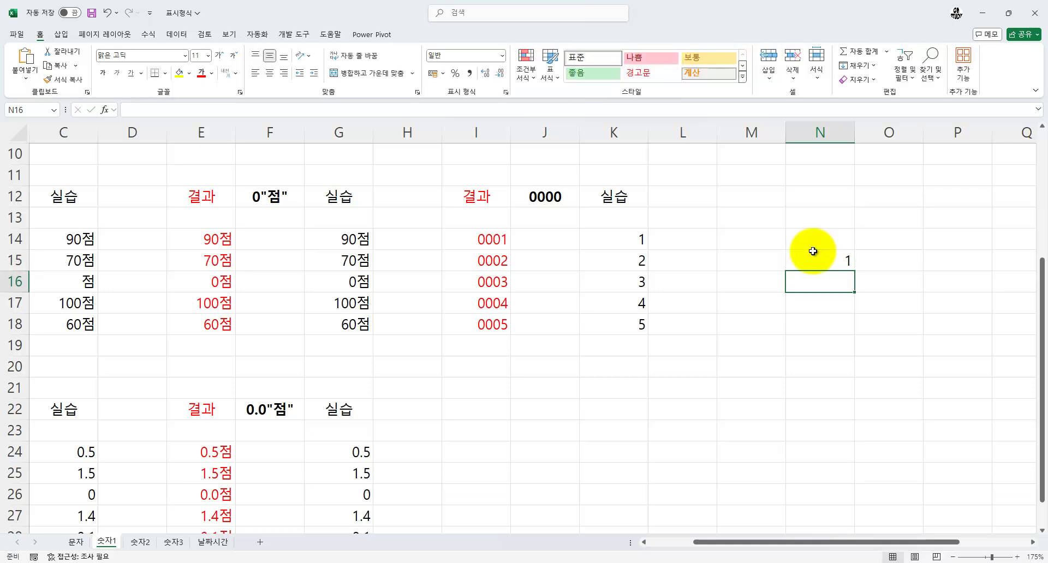
- Check the stored value of N15 and enter 1.000 in N16 to test trailing zeros
left_click(813, 251)
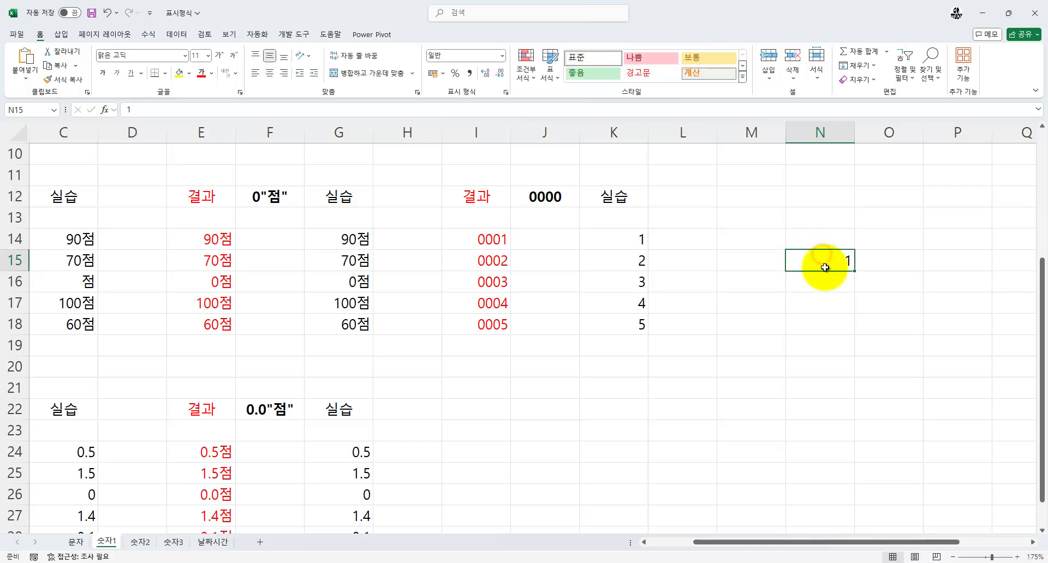
key("Return")
type("1.0")
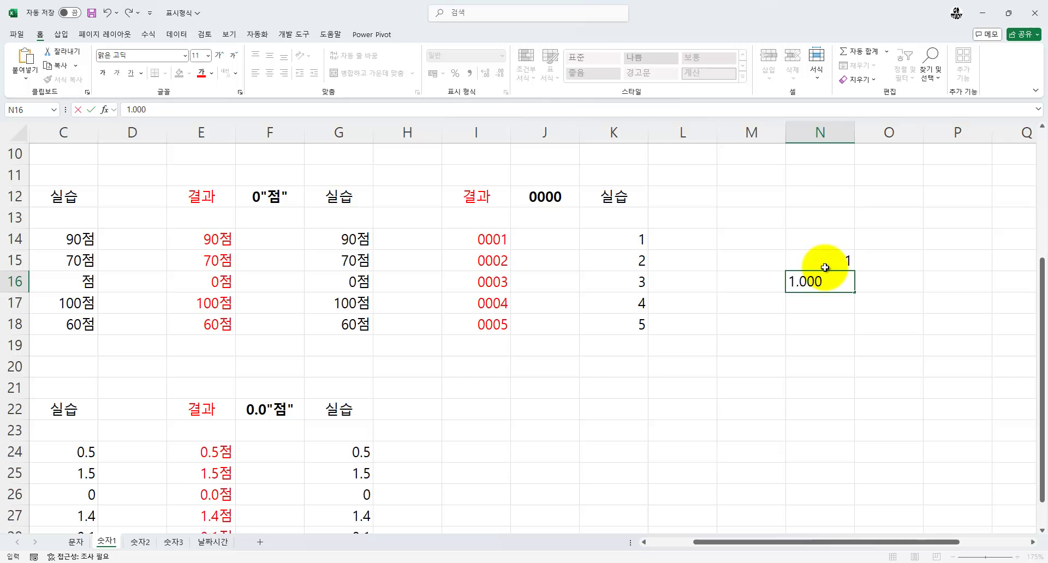
type("00")
key("Return")
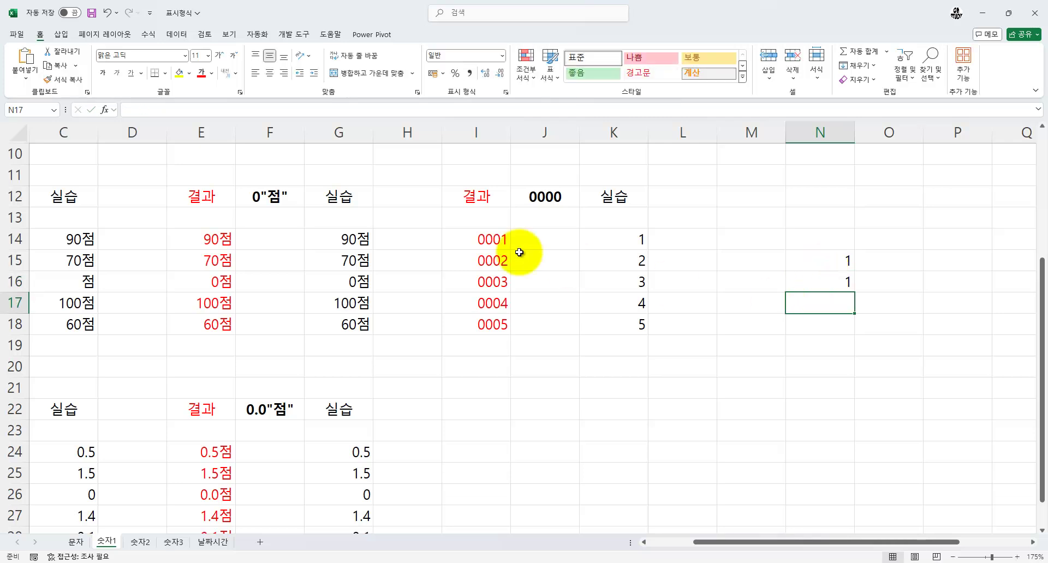
- Apply the custom number format 0000 to the practice numbers in K14:K18
left_click_drag(619, 231, 634, 322)
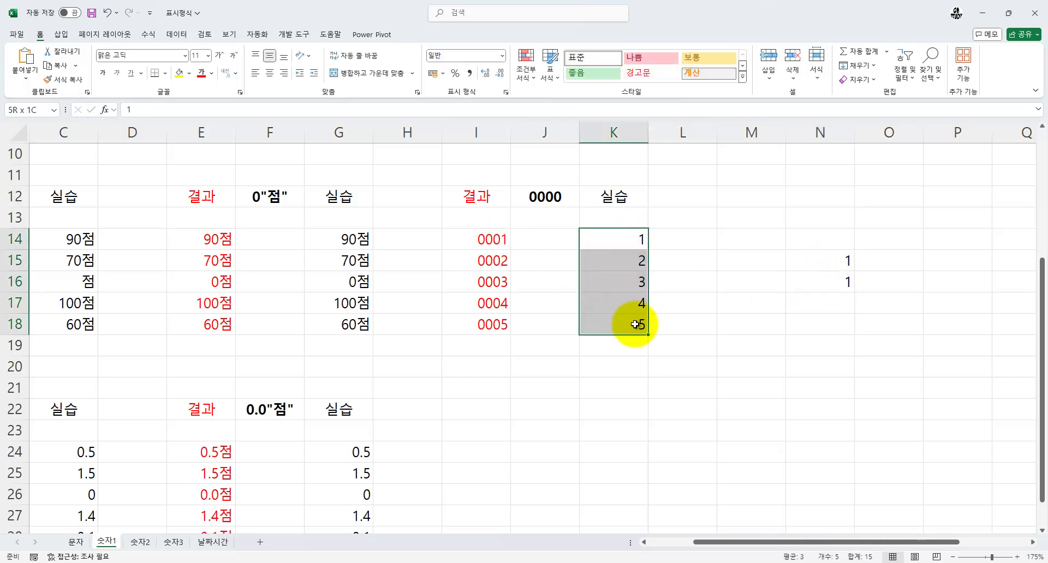
key("ctrl+q")
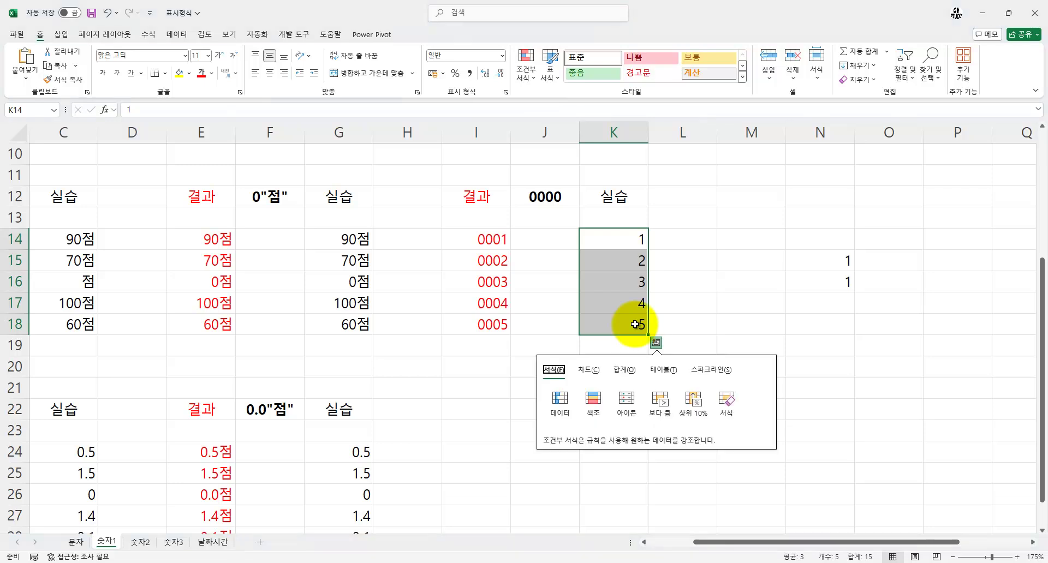
left_click_drag(616, 233, 631, 326)
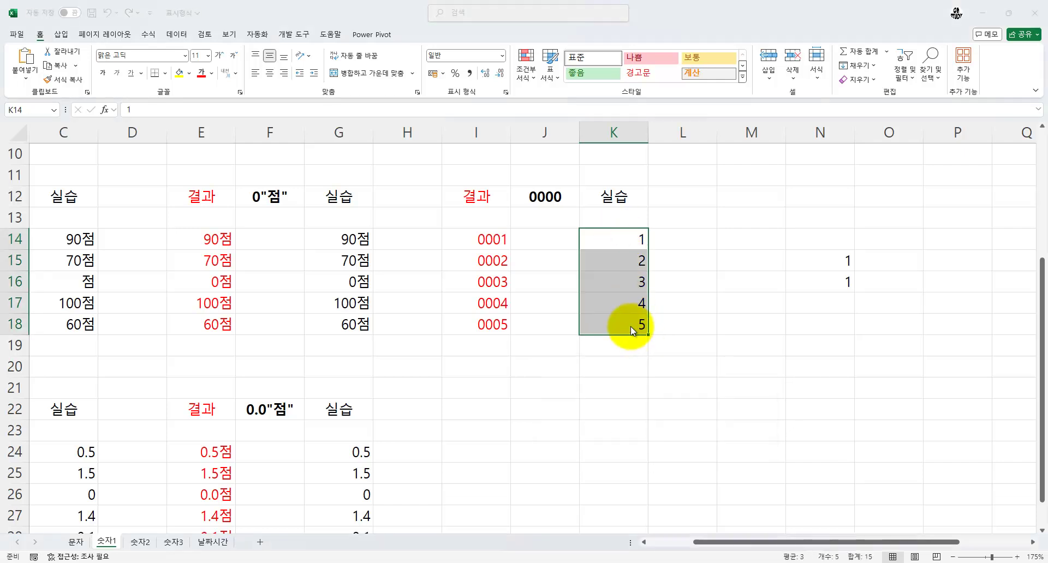
key("ctrl+1")
left_click_drag(622, 169, 738, 146)
left_click(696, 272)
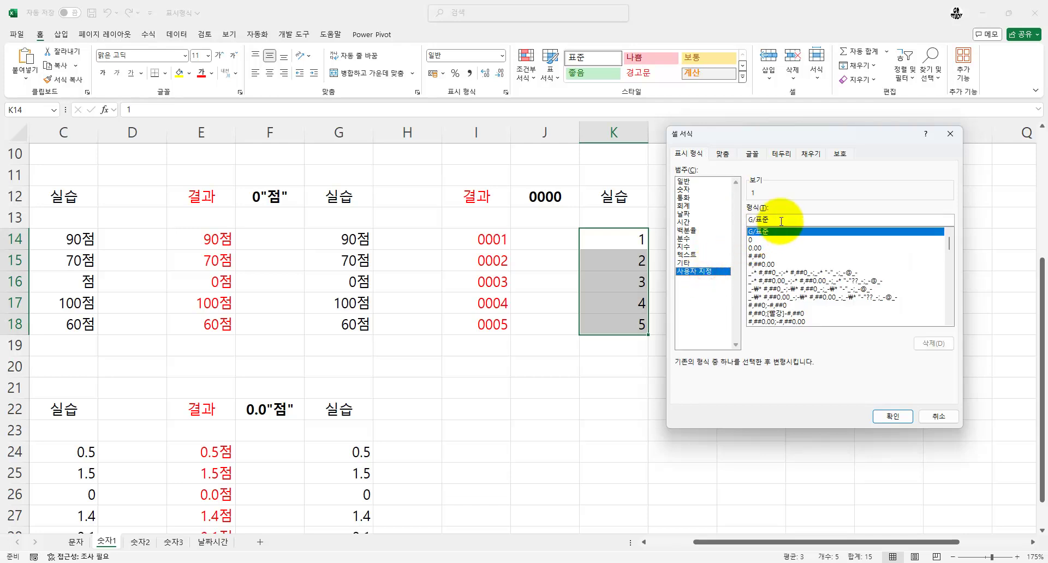
left_click_drag(780, 224, 711, 222)
type("0000")
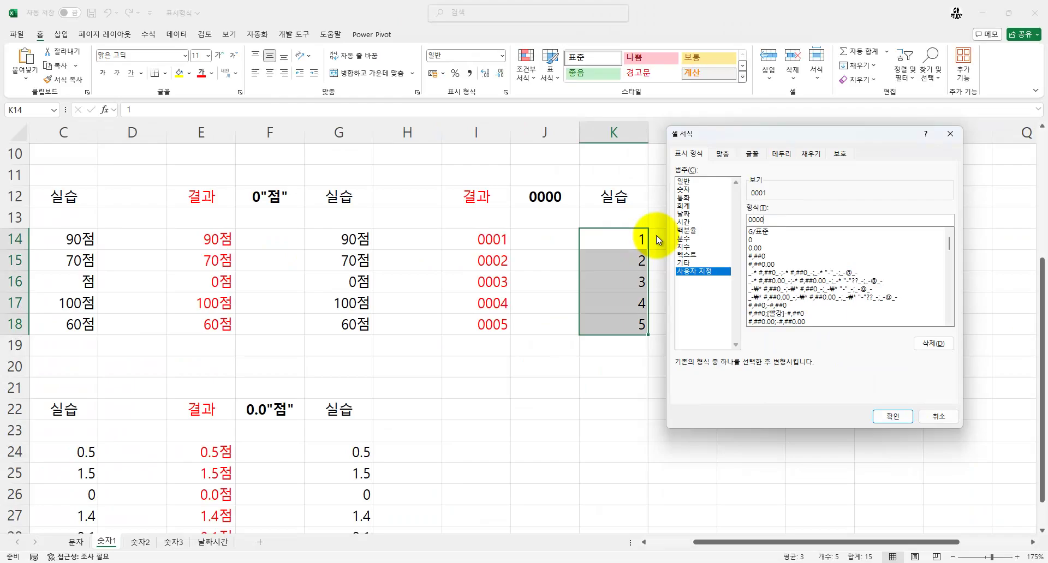
left_click(891, 415)
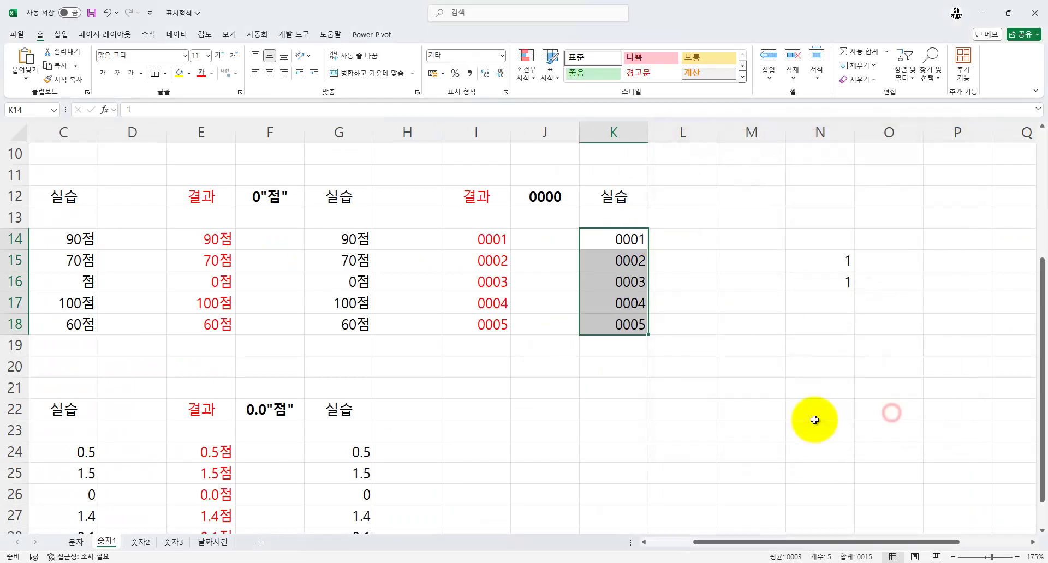
- Compare the red #"점" results in A24:A28 with the decimal practice scores in C24:C28
scroll(202, 423, "down", 2)
left_click_drag(202, 367, 8, 349)
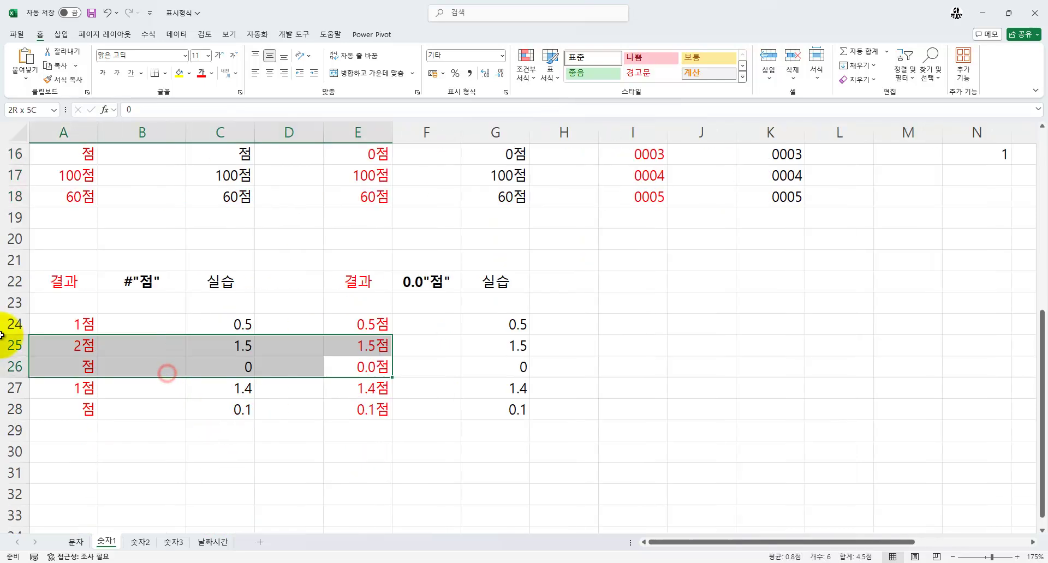
left_click(124, 435)
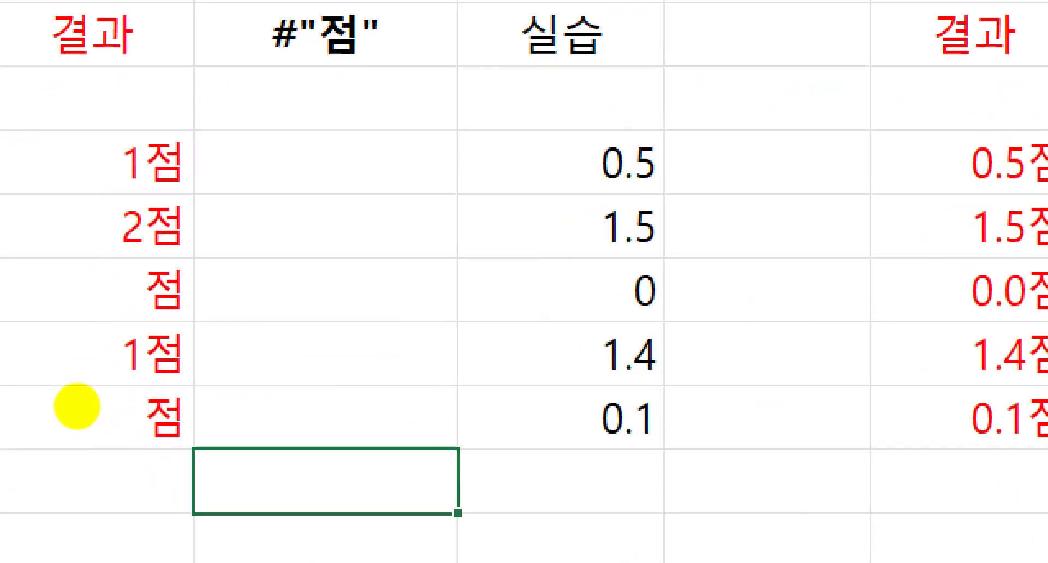
left_click_drag(588, 381, 633, 433)
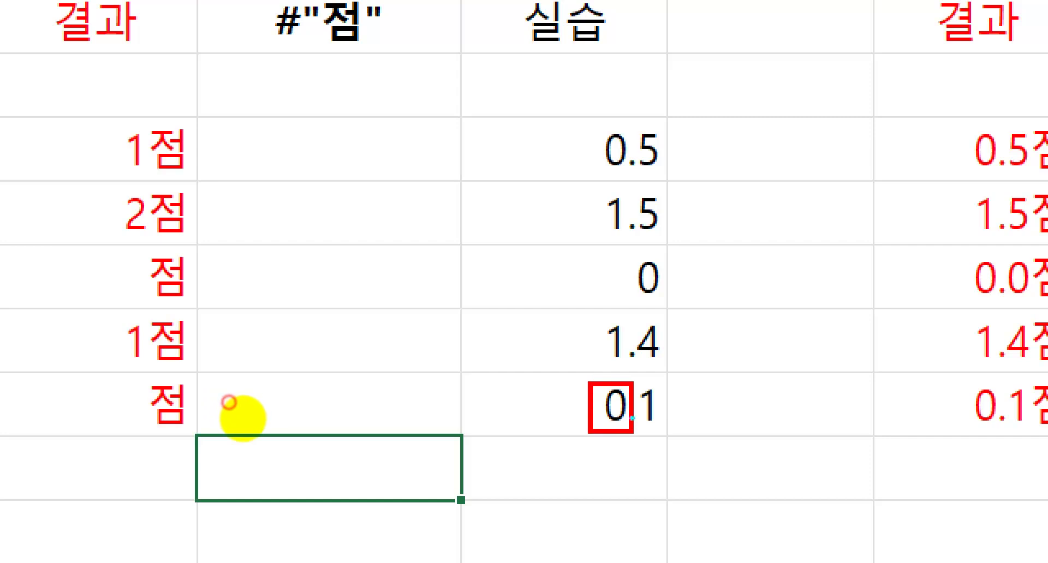
left_click_drag(288, 49, 394, 46)
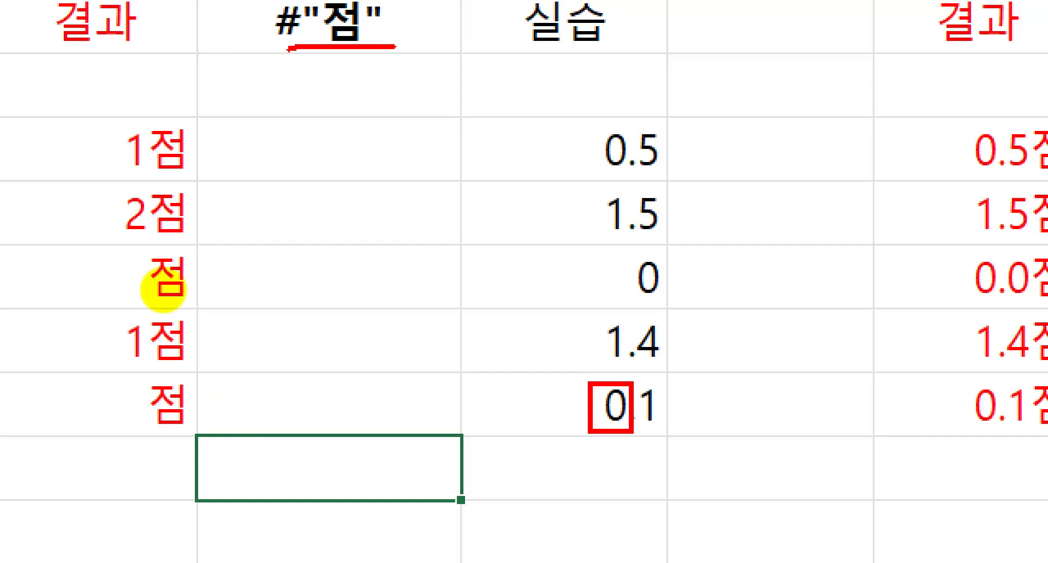
left_click_drag(576, 418, 556, 452)
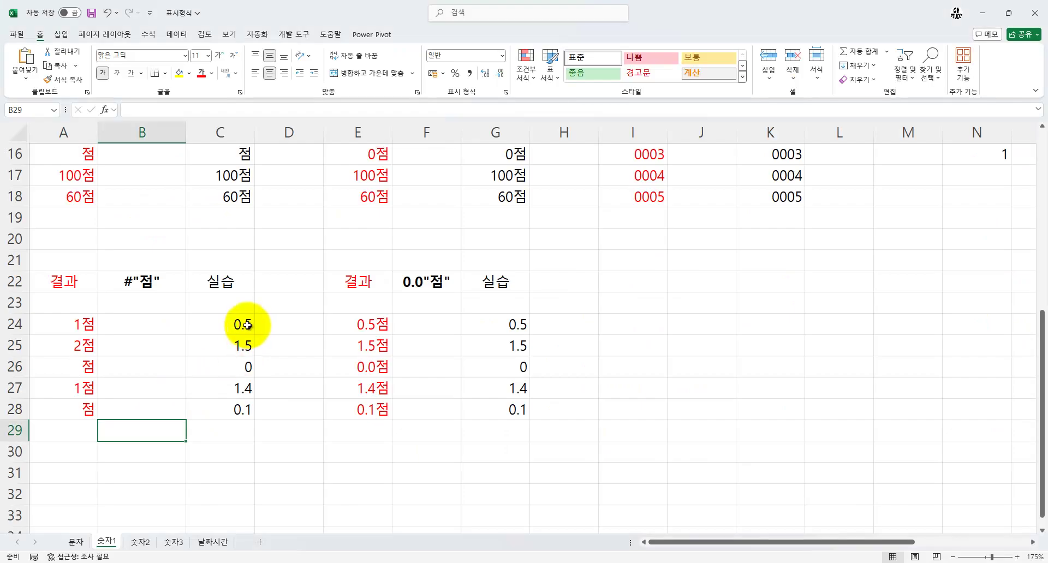
- Apply the custom number format #점 to the decimal practice scores in C24:C28
left_click_drag(626, 139, 631, 421)
left_click_drag(242, 414, 242, 415)
key("ctrl+1")
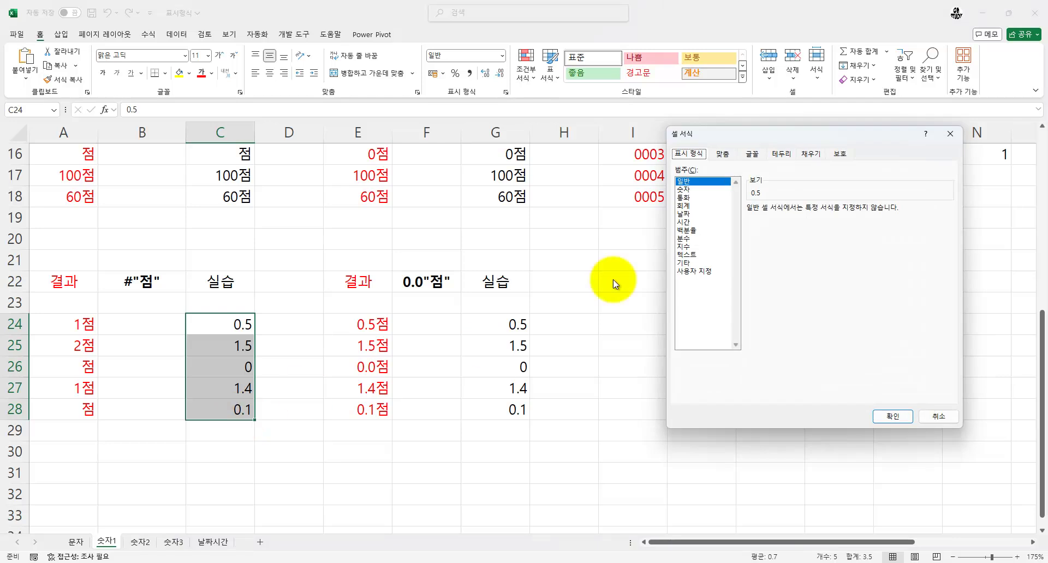
left_click(692, 272)
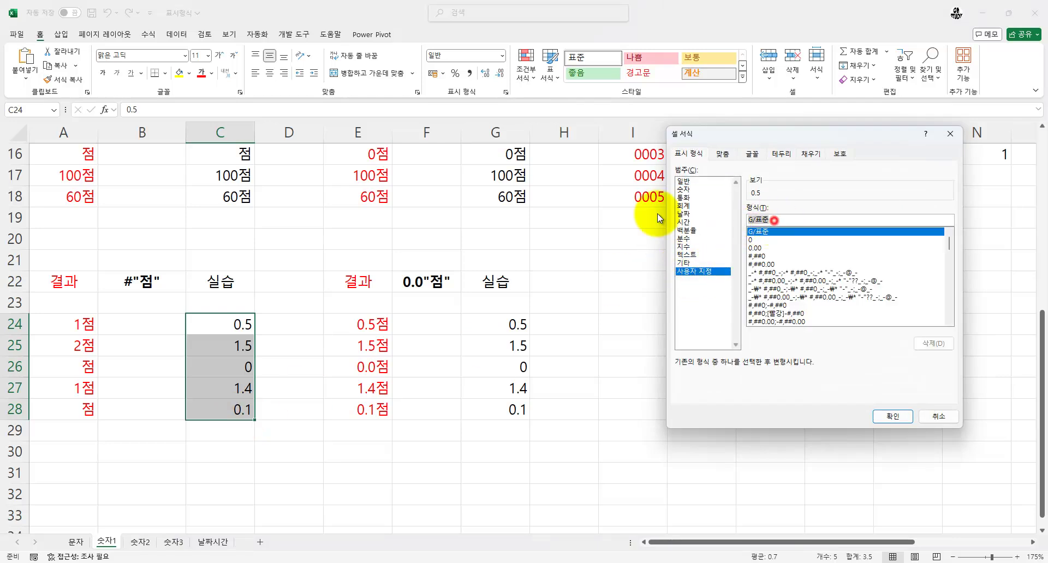
type("#")
type("wja")
key("BackSpace")
key("BackSpace")
key("BackSpace")
type("점")
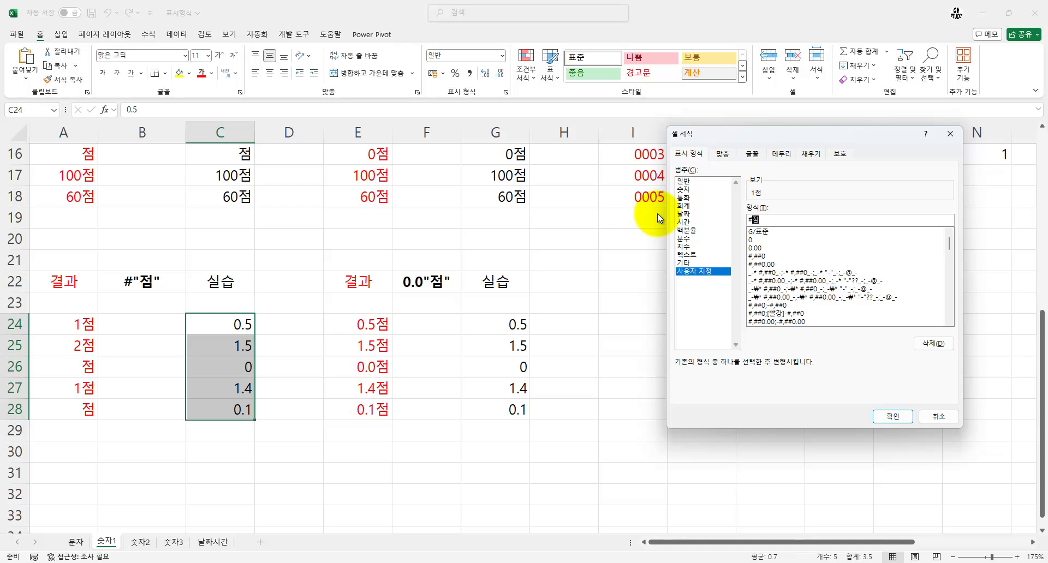
key("Return")
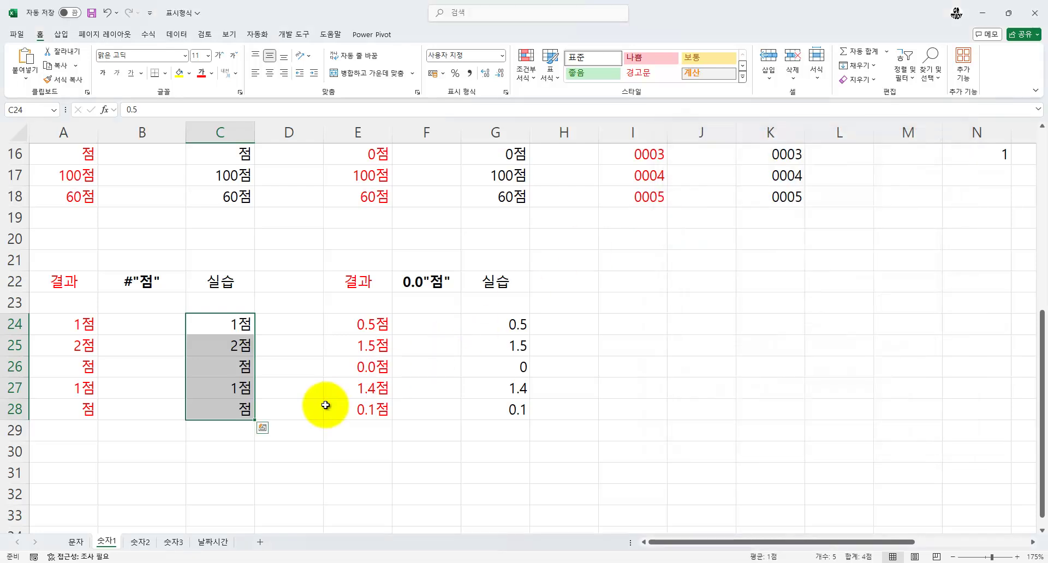
- Switch the #점 format on C24:C28 off and on to compare the stored decimals with the rounded scores
key("ctrl+z")
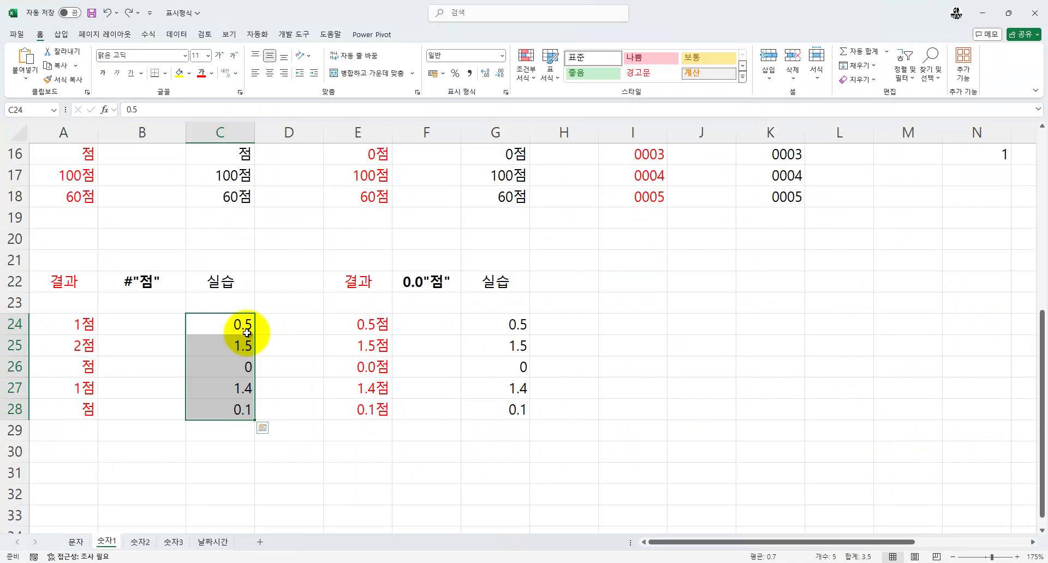
key("ctrl+y")
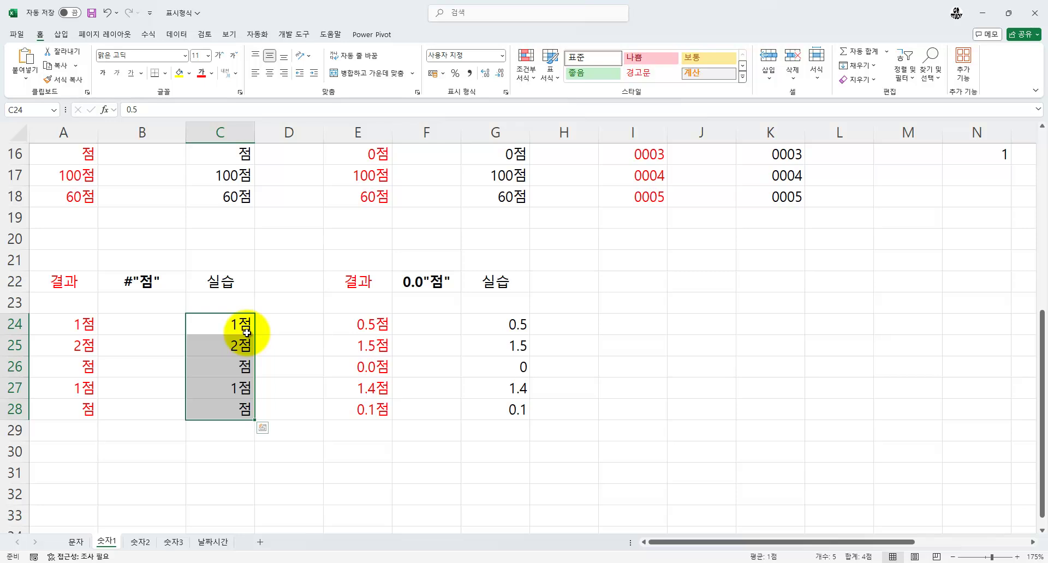
key("ctrl+z")
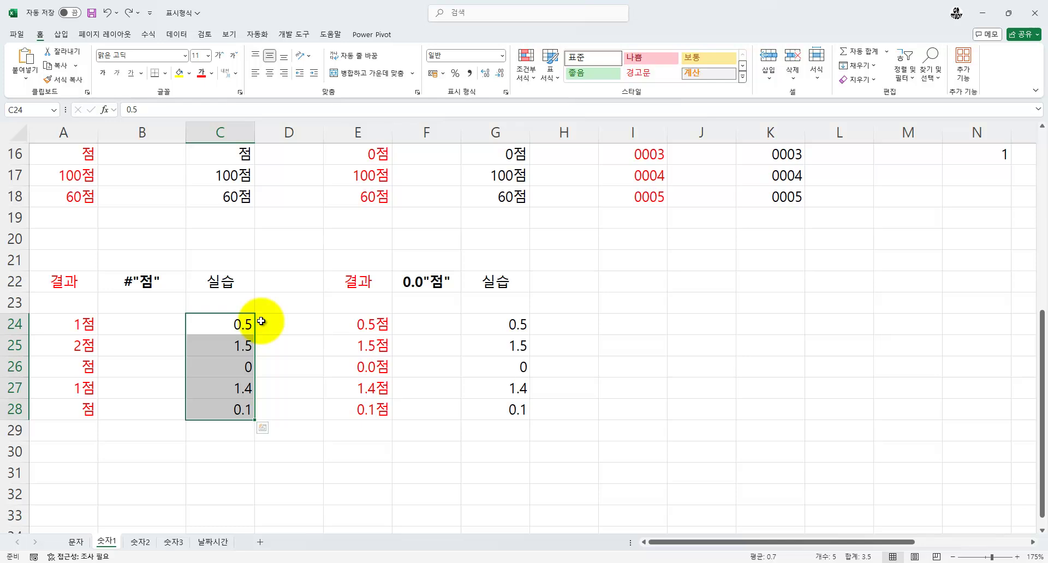
key("ctrl+y")
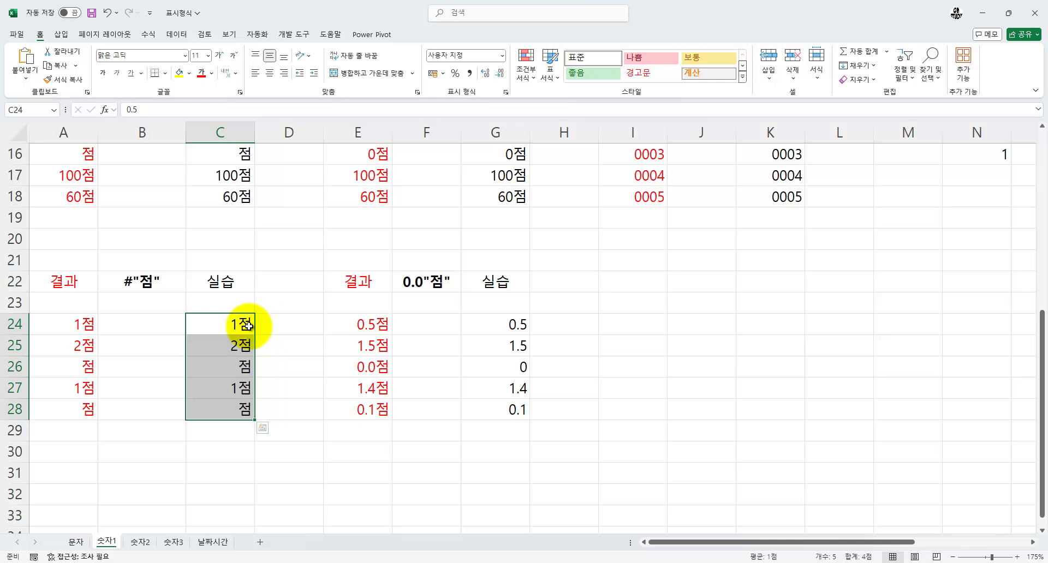
key("ctrl+z")
key("ctrl+y")
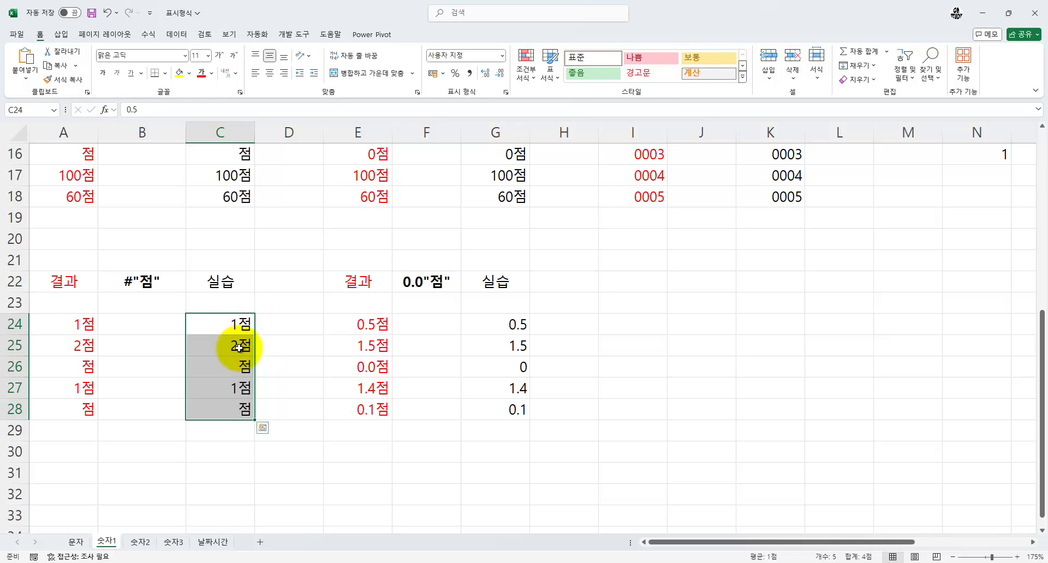
- Undo the #점 format on C24:C28 and check the zero and 0.1 scores against the red result in A28
key("ctrl+z")
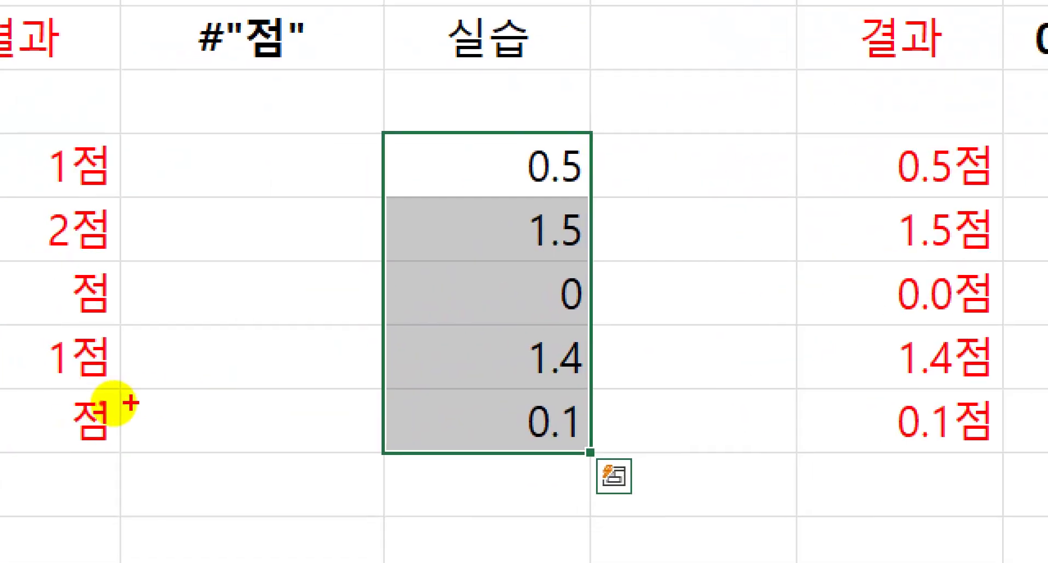
mouse_move(224, 390)
left_mouse_down()
mouse_move(104, 389)
mouse_move(118, 402)
mouse_move(279, 400)
left_mouse_up()
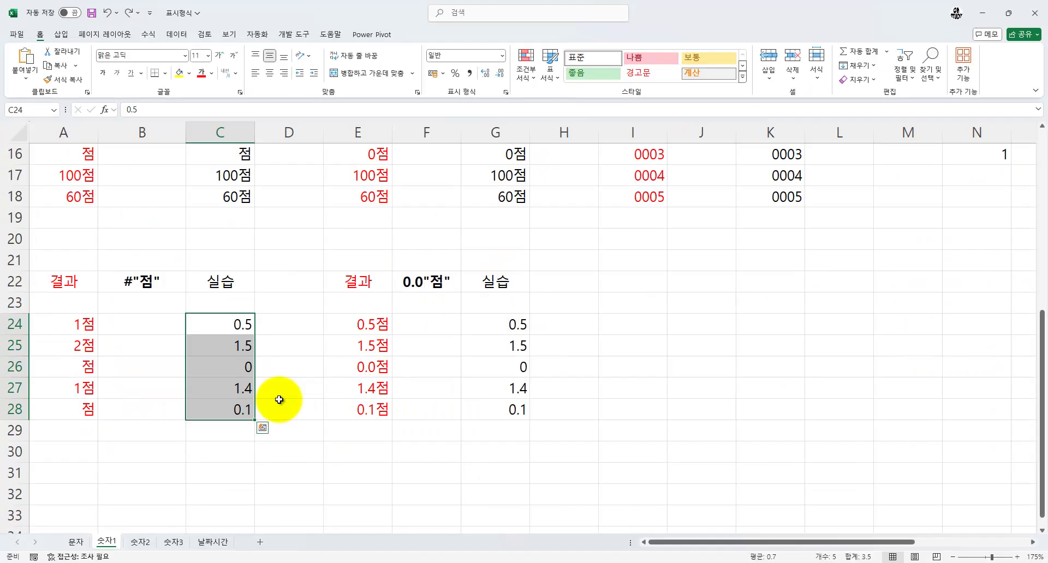
key("ctrl+y")
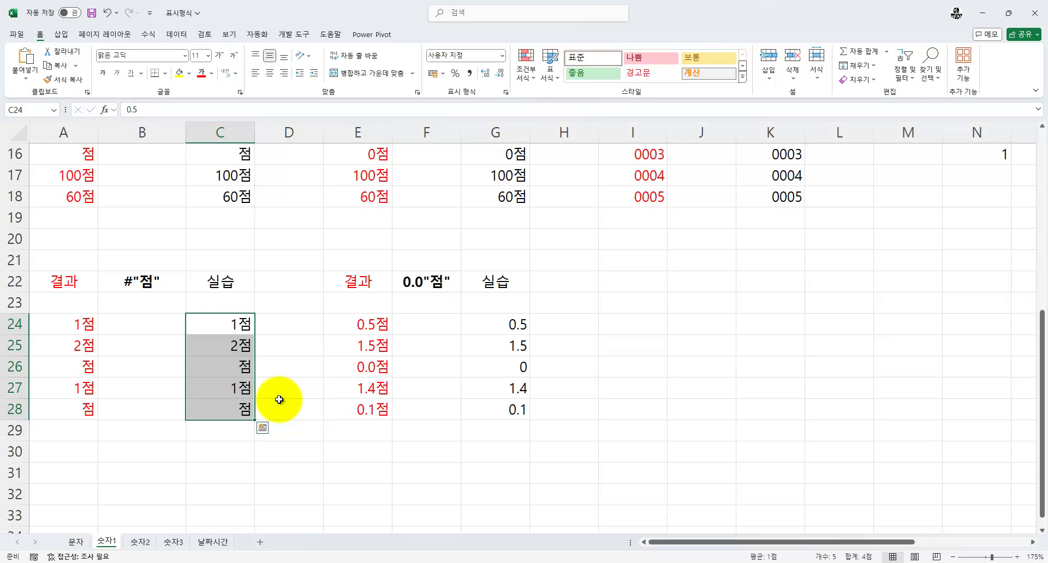
key("ctrl+z")
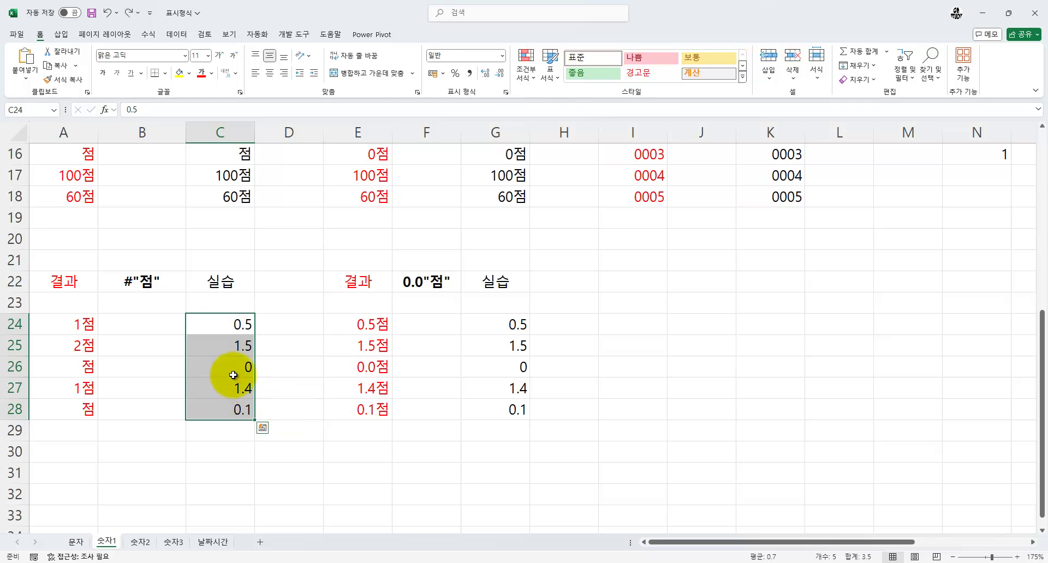
left_click(240, 411)
left_click(245, 367)
left_click(96, 409)
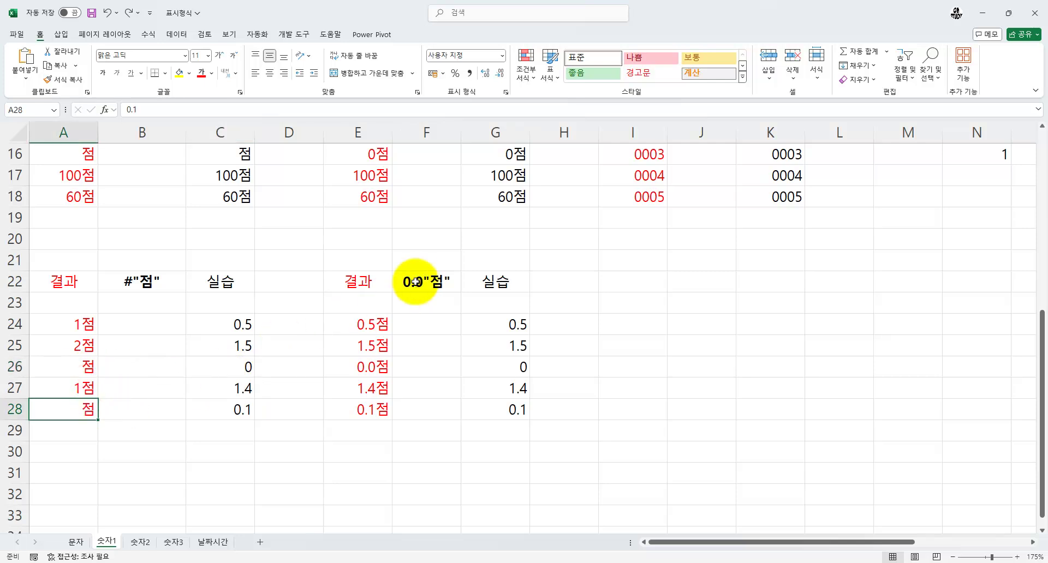
- Apply the custom number format 0.0점 to the decimal practice scores in G24:G28
left_click_drag(480, 324, 512, 412)
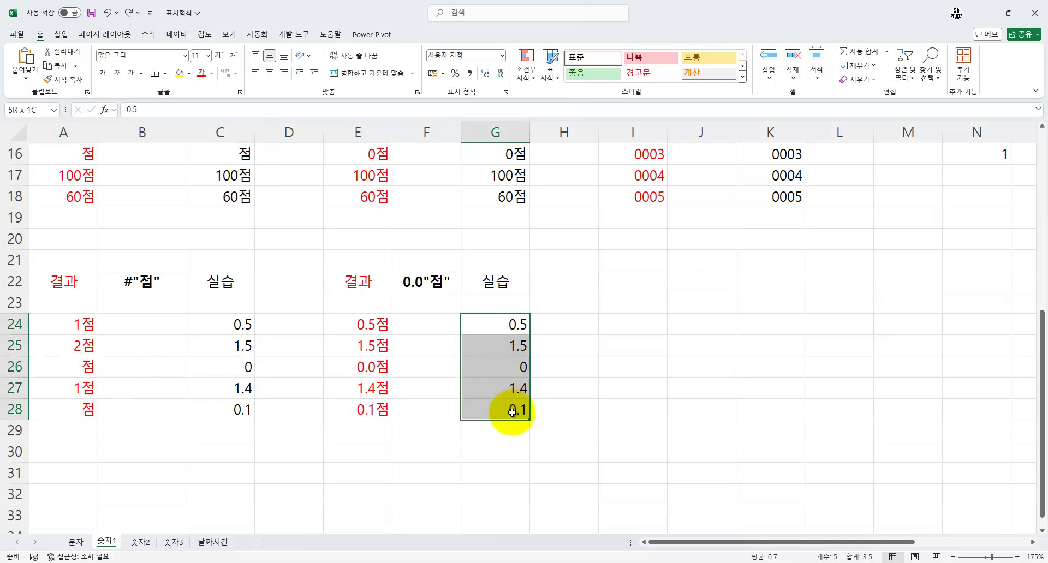
key("ctrl+1")
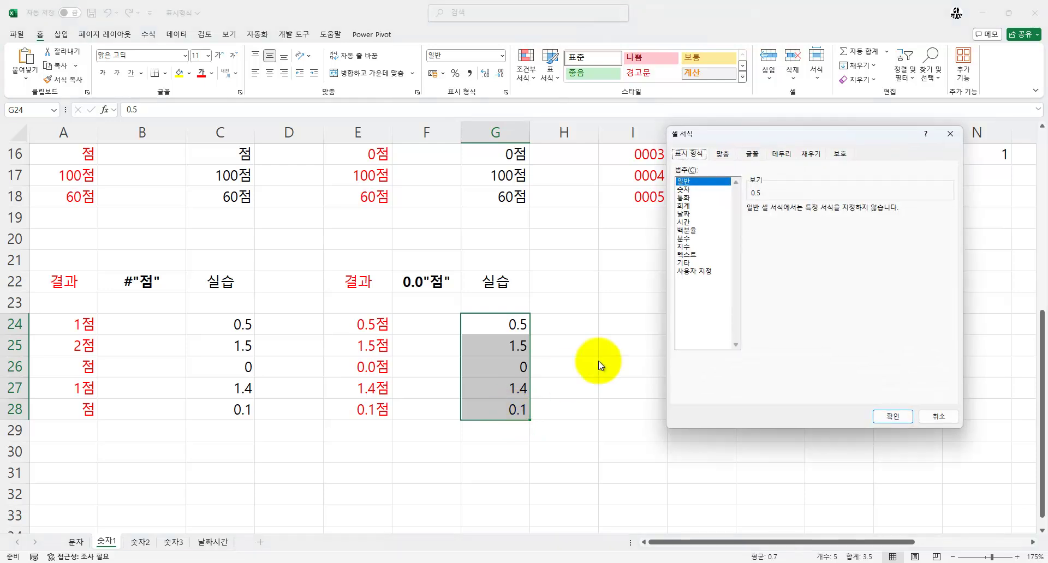
left_click(690, 272)
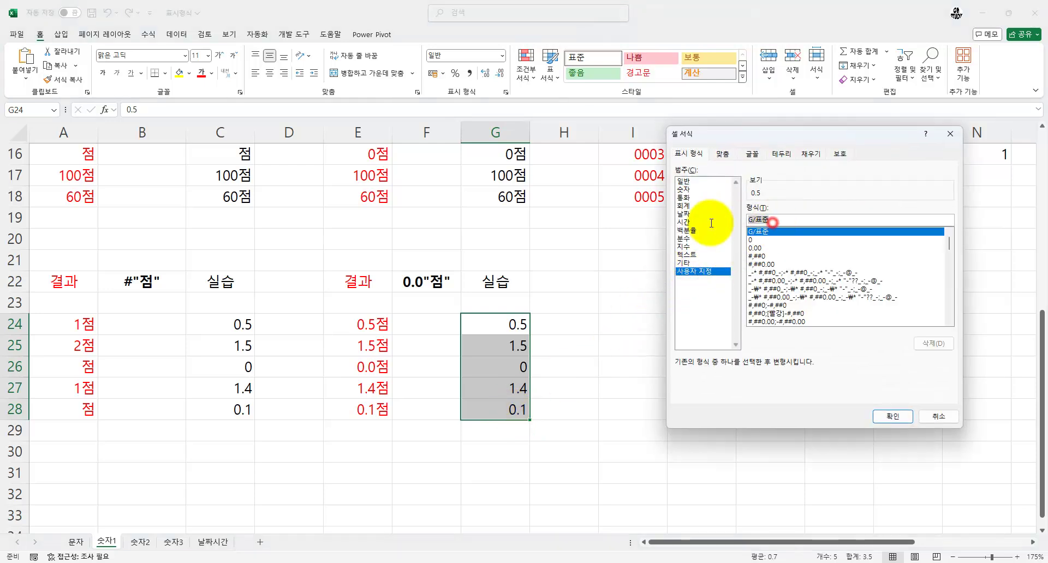
type("0.0wja")
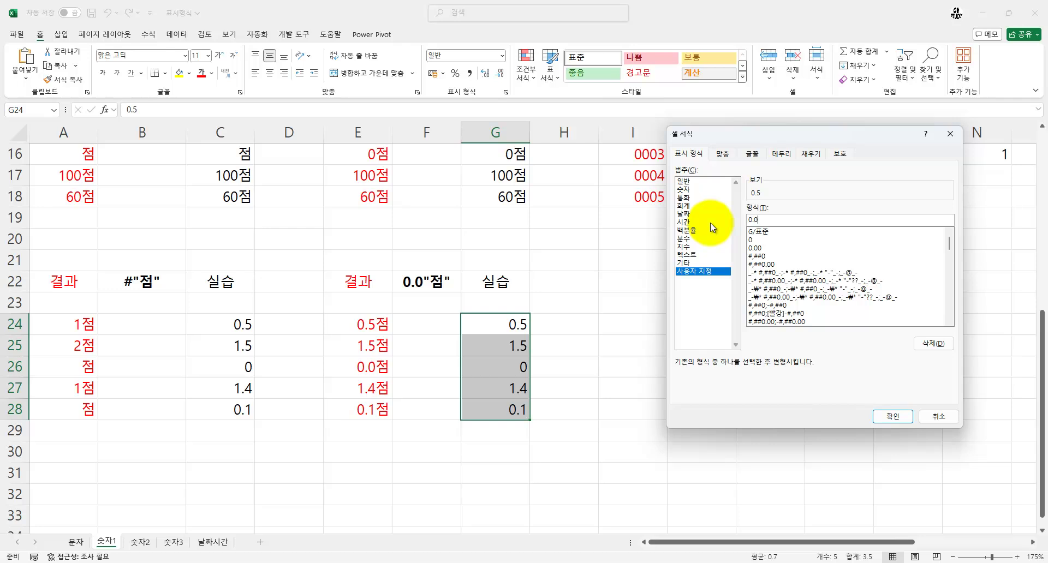
key("BackSpace")
key("BackSpace")
key("BackSpace")
type("점")
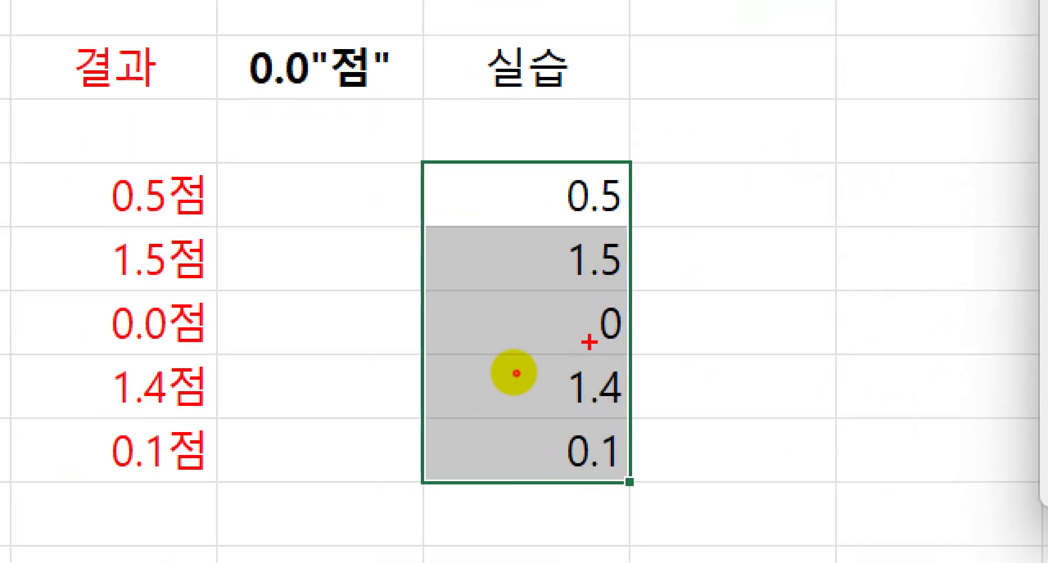
left_click(590, 342)
mouse_move(569, 311)
left_mouse_down()
mouse_move(563, 338)
mouse_move(568, 314)
left_mouse_up()
left_click_drag(557, 358, 643, 361)
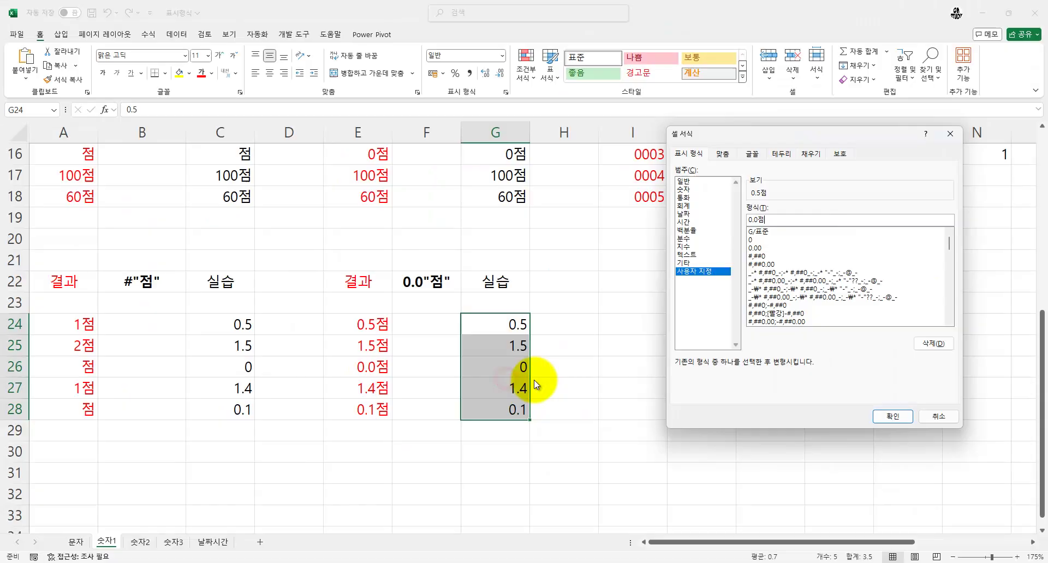
key("Return")
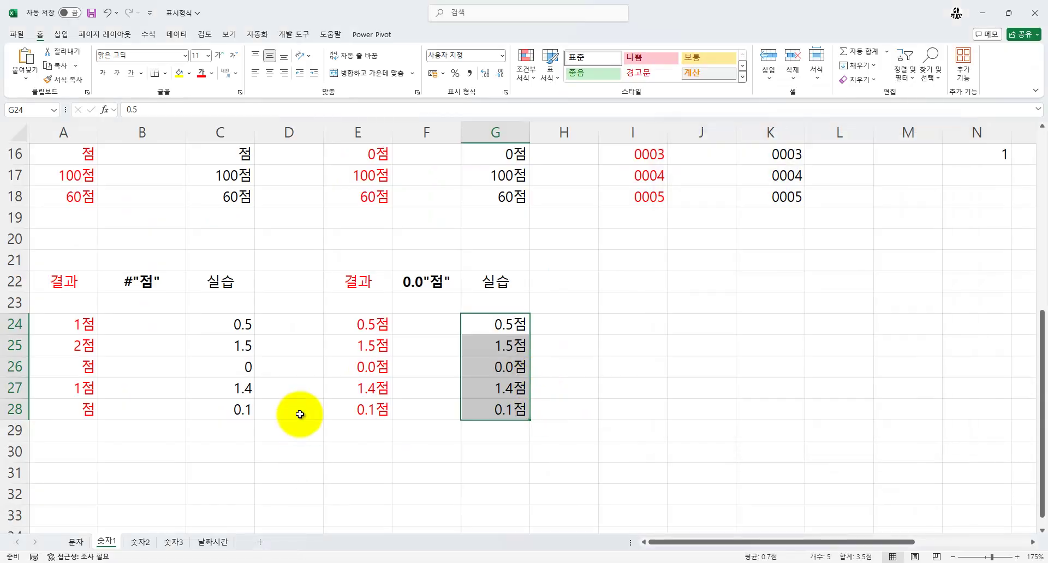
left_click(300, 415)
- Open the 숫자2 sheet with the thousands-separator exercises
scroll(301, 405, "up", 5)
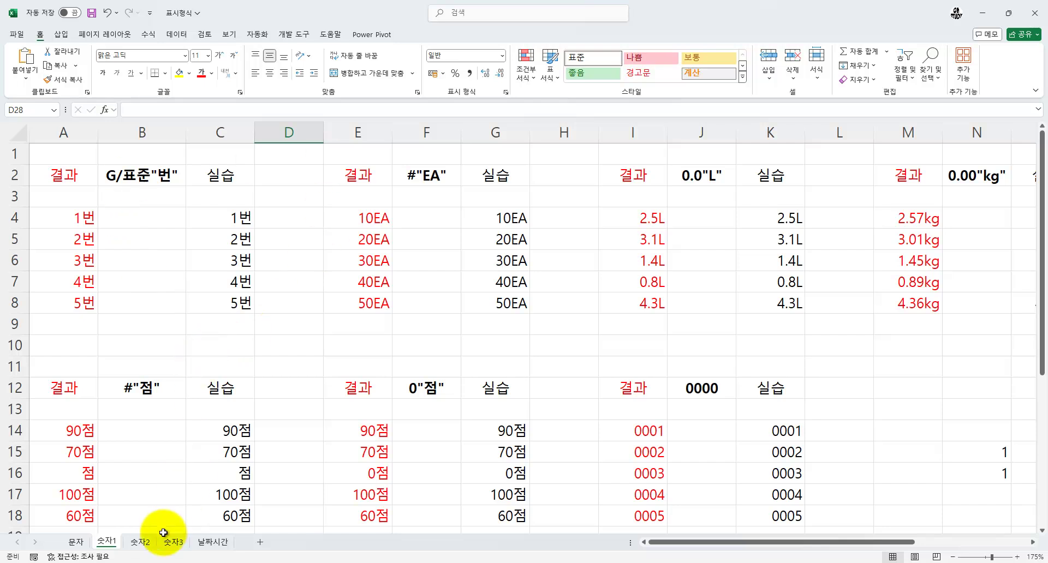
left_click(141, 542)
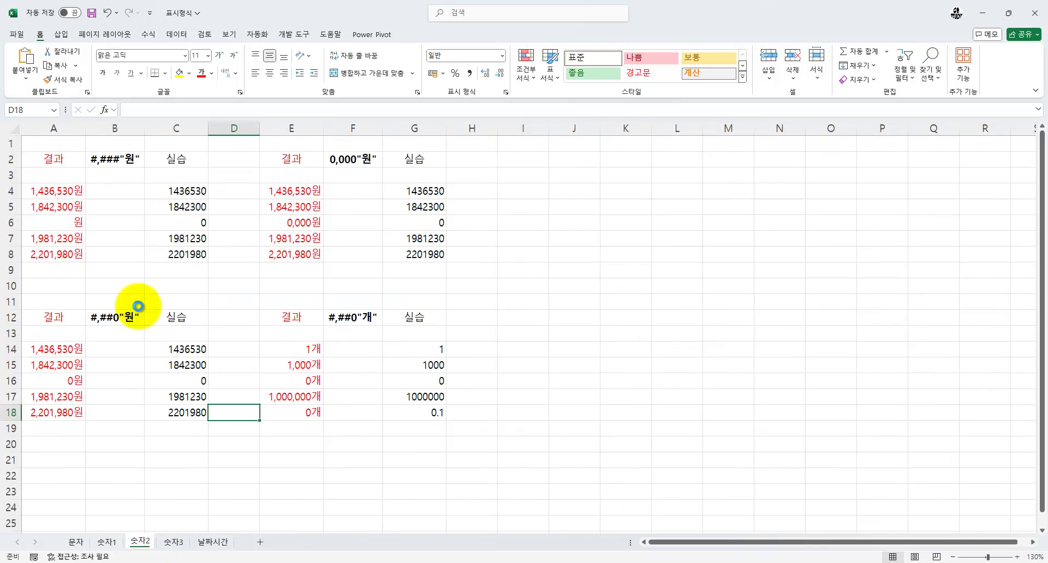
scroll(138, 306, "up", 3, "ctrl")
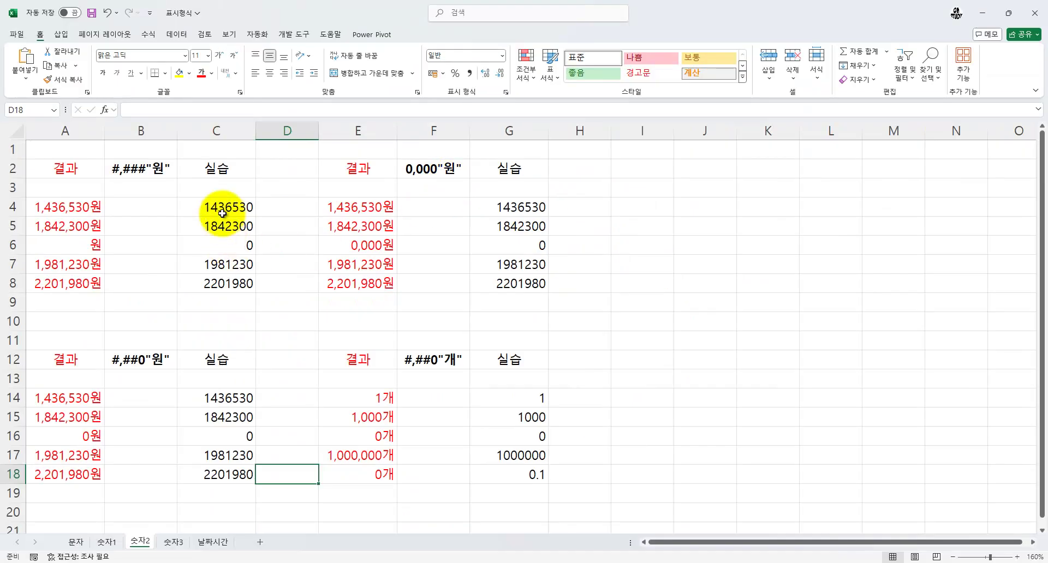
- Apply the custom number format #,### to the practice amounts in C4:C8, adapting the built-in #,##0 format
left_click_drag(222, 213, 216, 283)
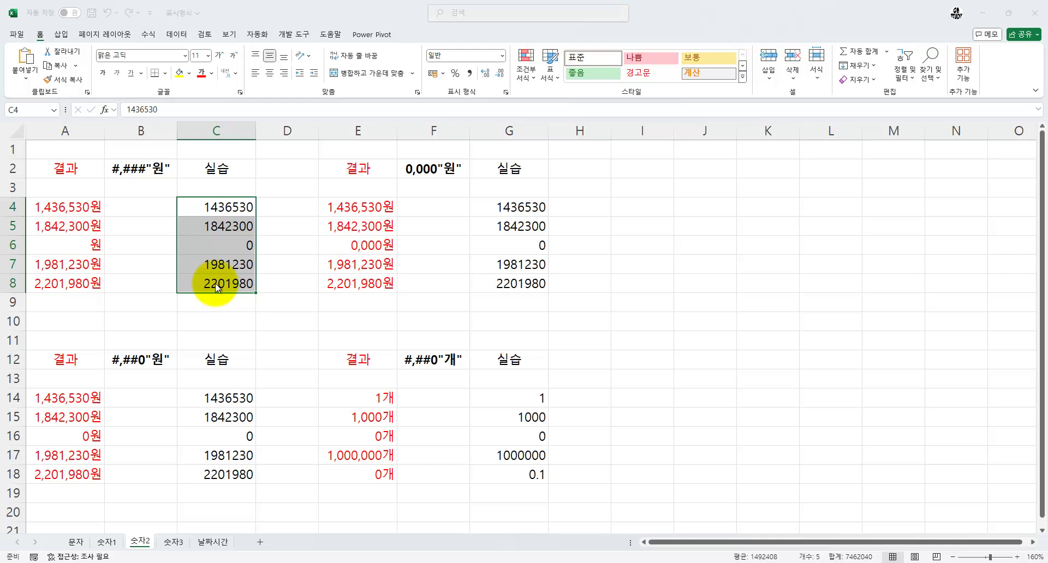
key("ctrl+1")
left_click_drag(703, 138, 614, 113)
left_click(605, 246)
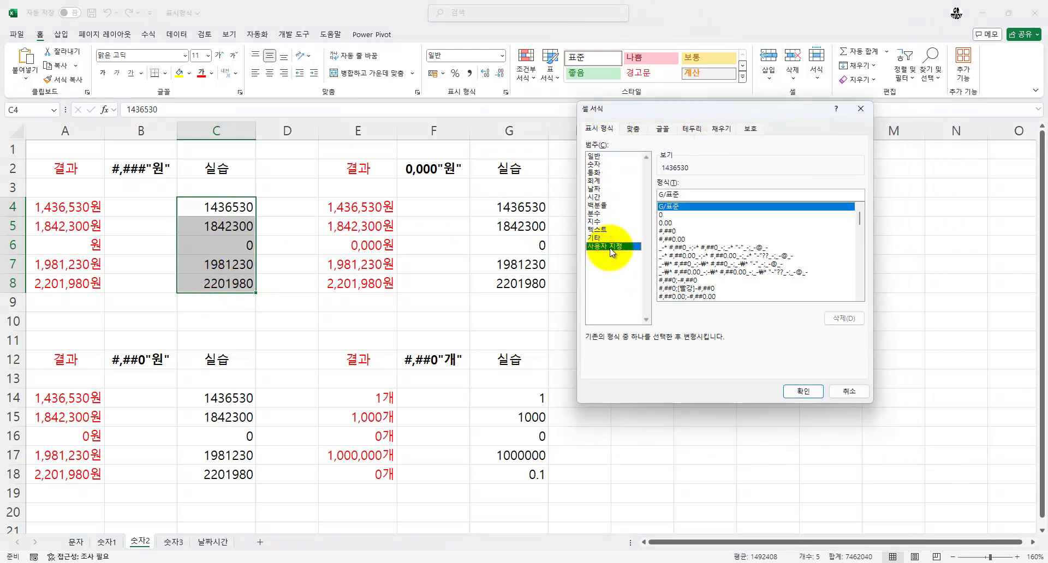
left_click(670, 232)
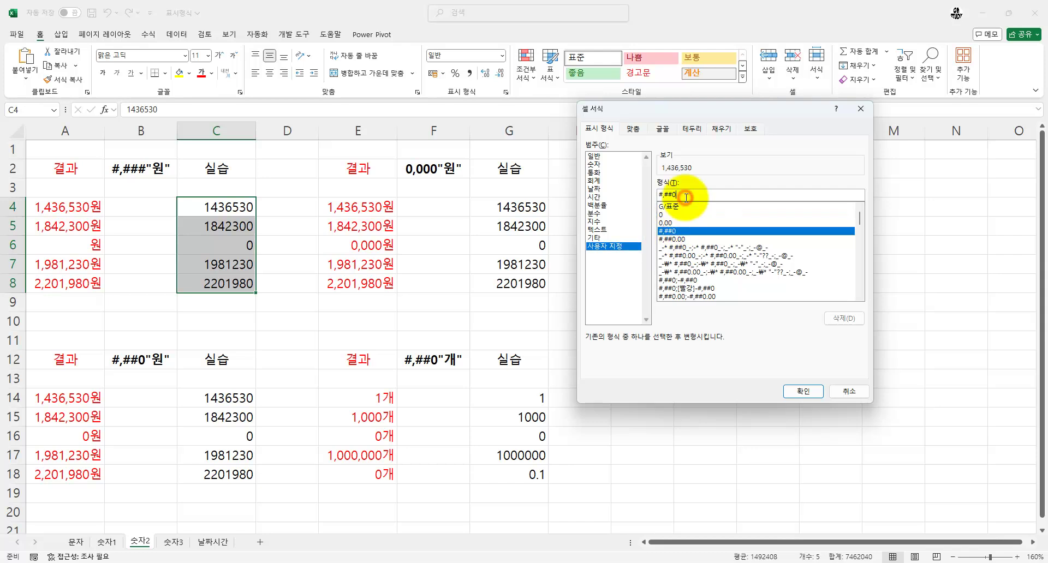
key("BackSpace")
left_click_drag(676, 110, 375, 124)
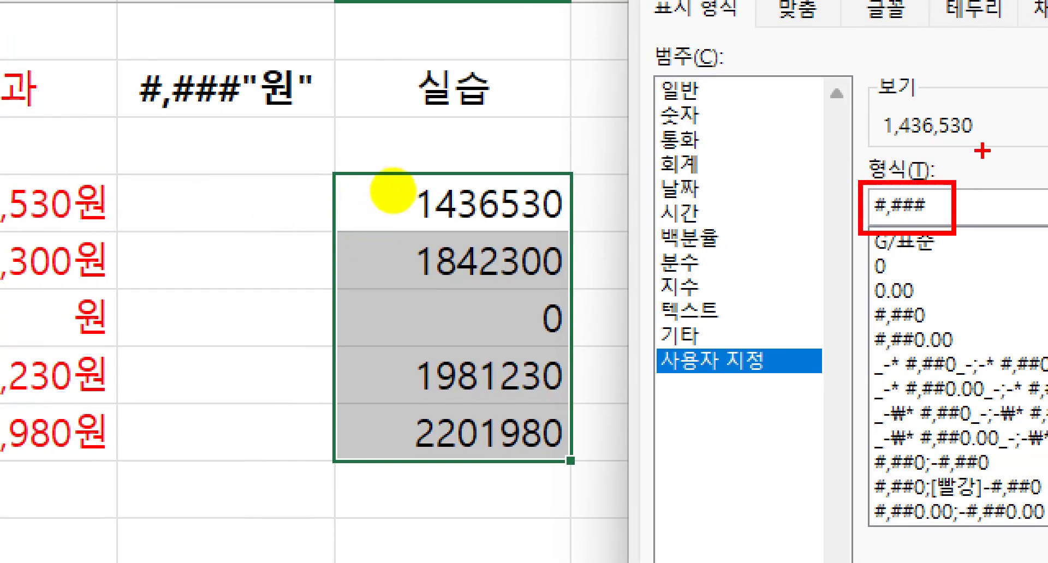
mouse_move(512, 212)
left_mouse_down()
mouse_move(506, 224)
mouse_move(456, 238)
left_mouse_up()
mouse_move(569, 320)
left_mouse_down()
mouse_move(540, 355)
mouse_move(573, 326)
left_mouse_up()
mouse_move(261, 93)
left_mouse_down()
mouse_move(212, 109)
mouse_move(248, 101)
left_mouse_up()
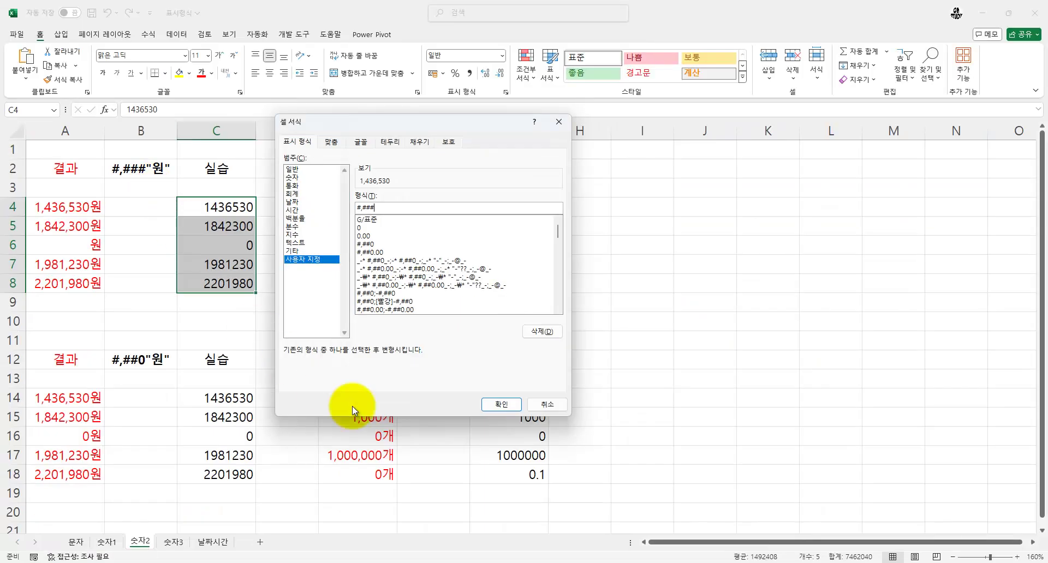
left_click(497, 403)
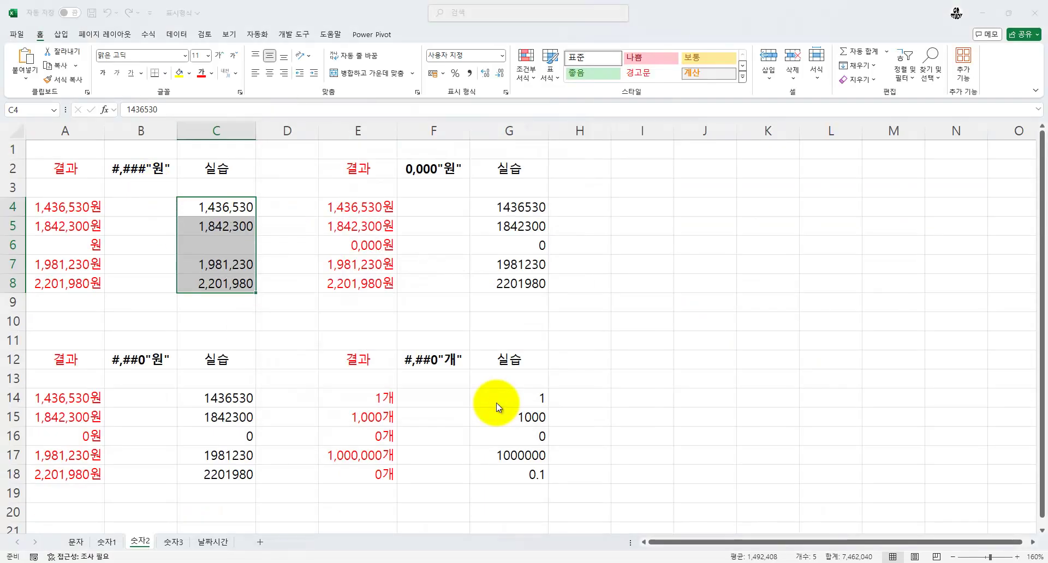
- Extend the custom number format of C4:C8 to #,###원
key("ctrl+1")
left_click(392, 207)
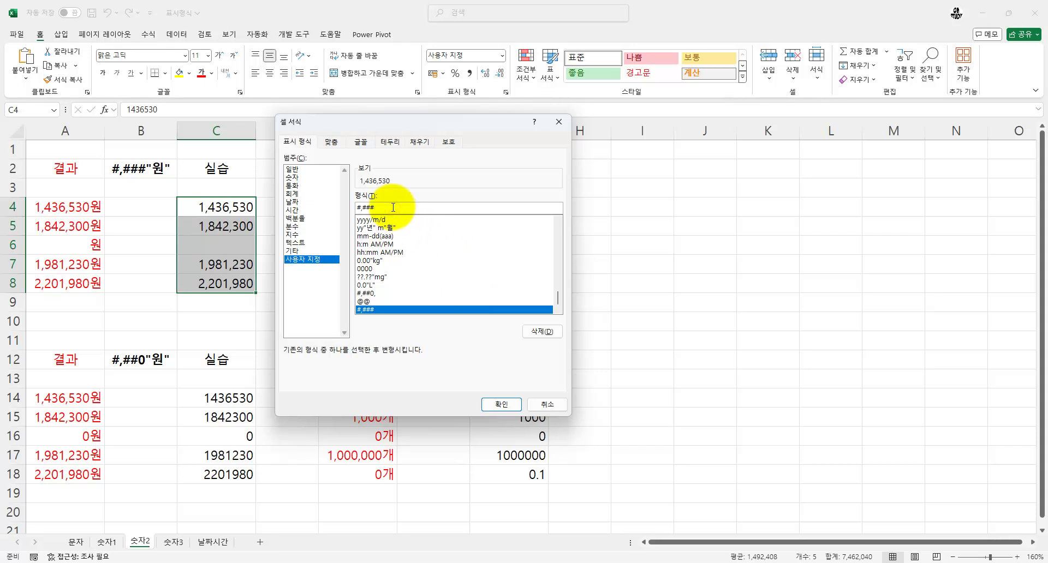
type("원")
key("Return")
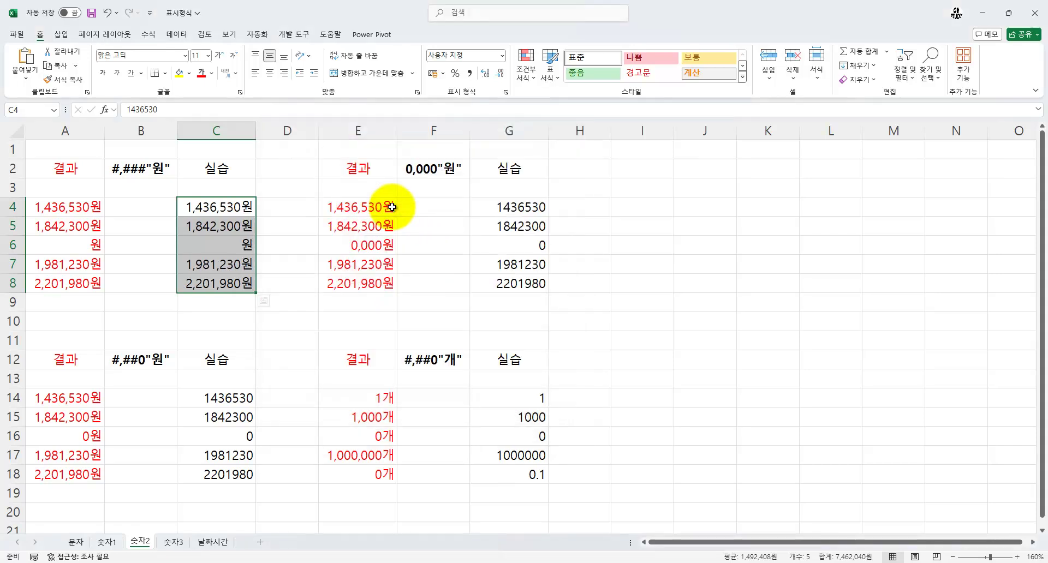
- Examine how #,###원 displays the zero amount in C6 and compare its format code with 0,000"원" in F2
left_click(225, 245)
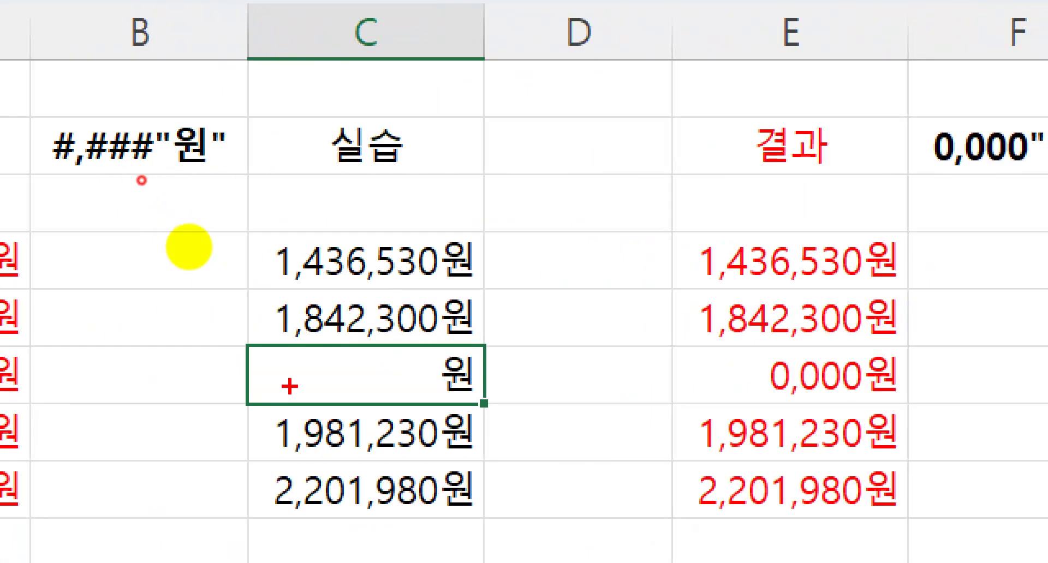
left_click_drag(429, 353, 395, 397)
left_click_drag(397, 356, 427, 388)
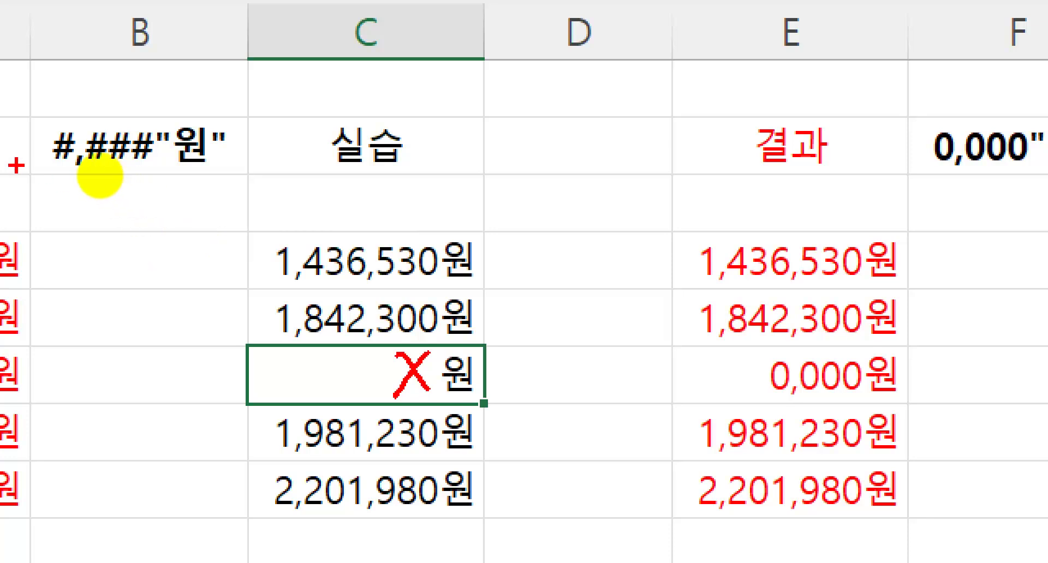
left_click_drag(47, 170, 241, 161)
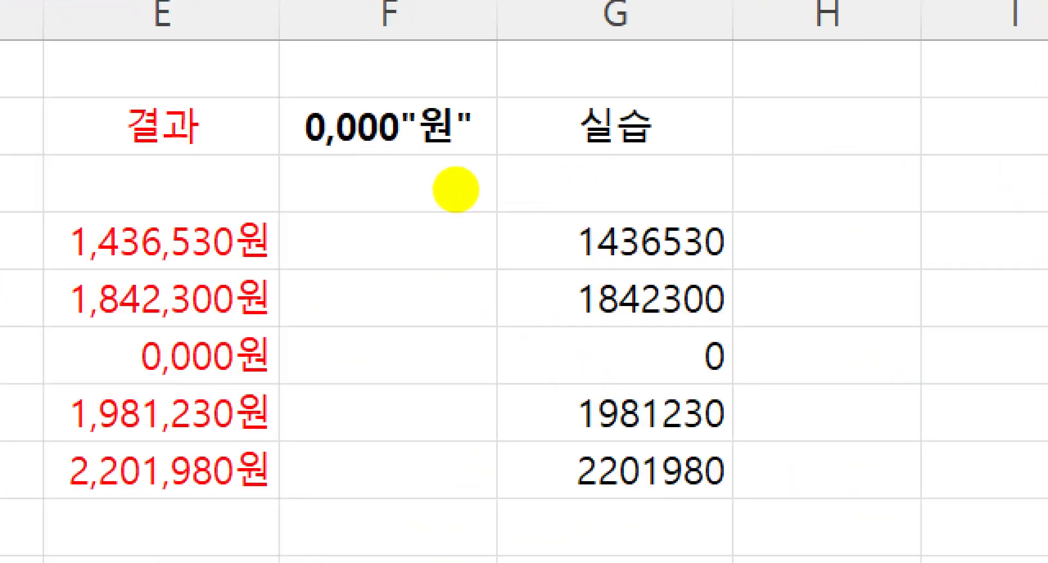
left_click_drag(401, 178, 469, 178)
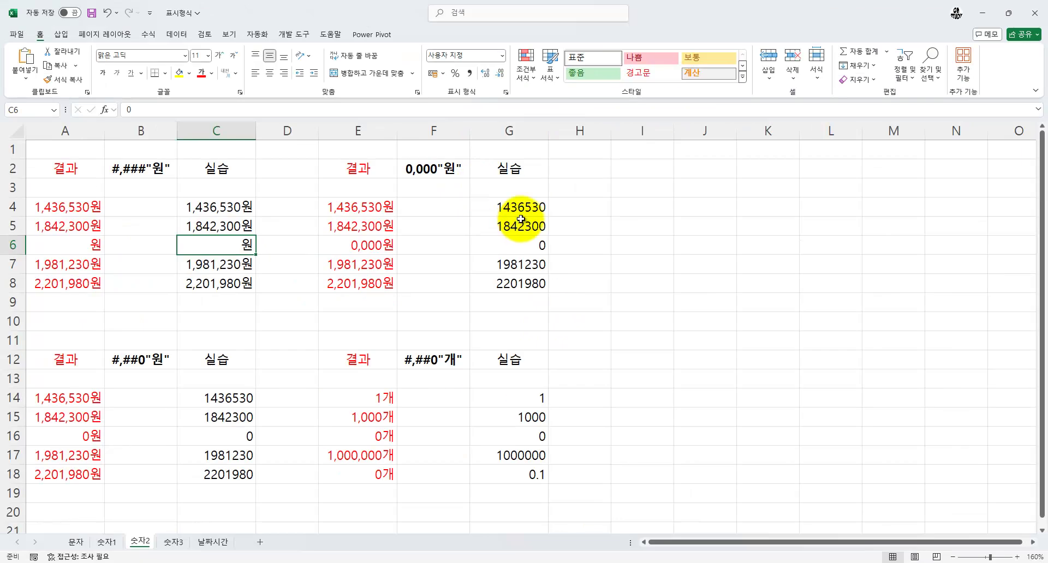
- Apply the custom number format 0,000원 to the practice amounts in G4:G8
left_click_drag(549, 222, 562, 328)
key("ctrl+1")
left_click_drag(484, 120, 785, 92)
left_click(618, 229)
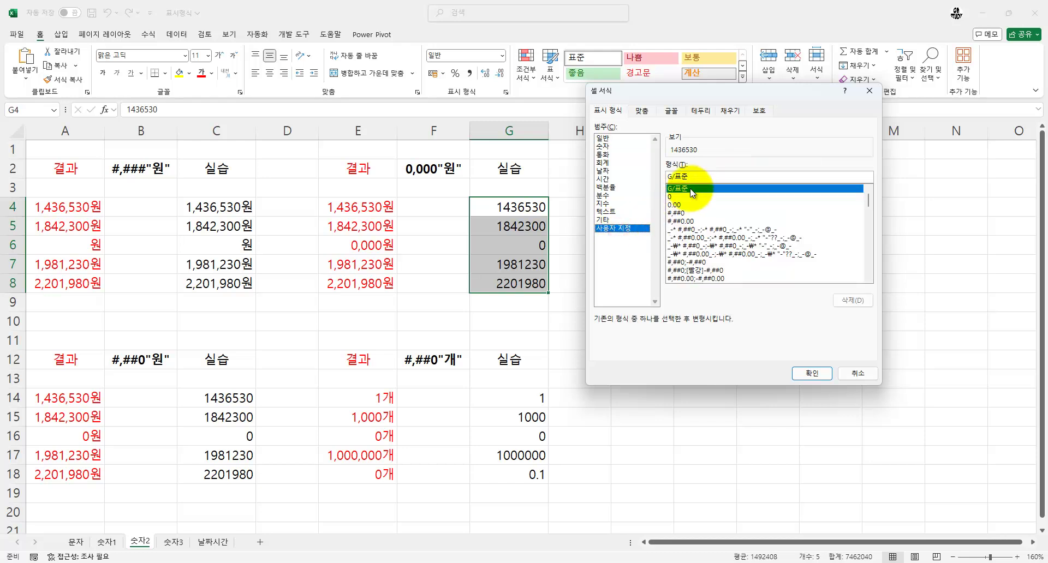
left_click(699, 177)
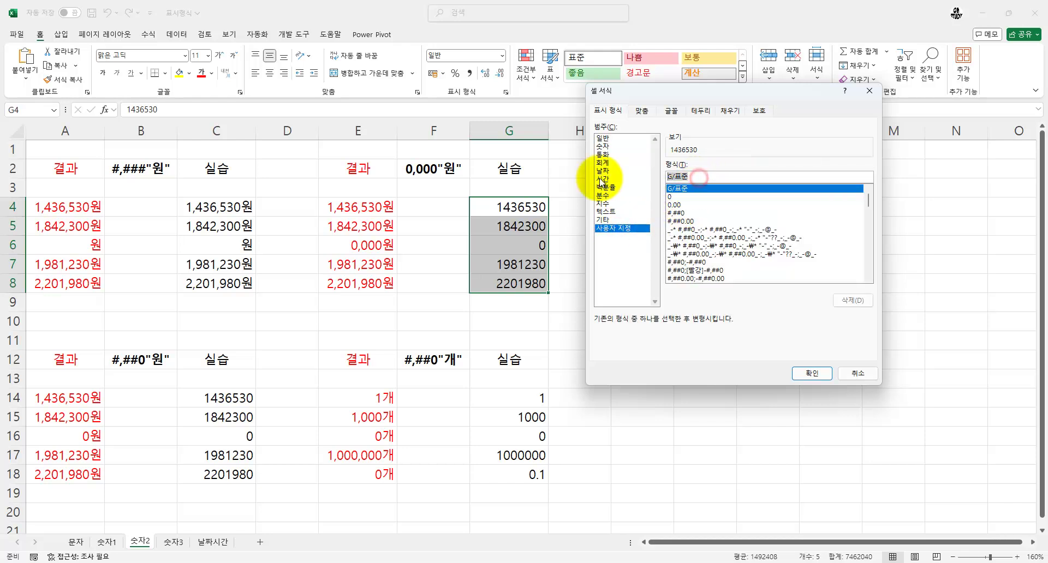
type("0,000원")
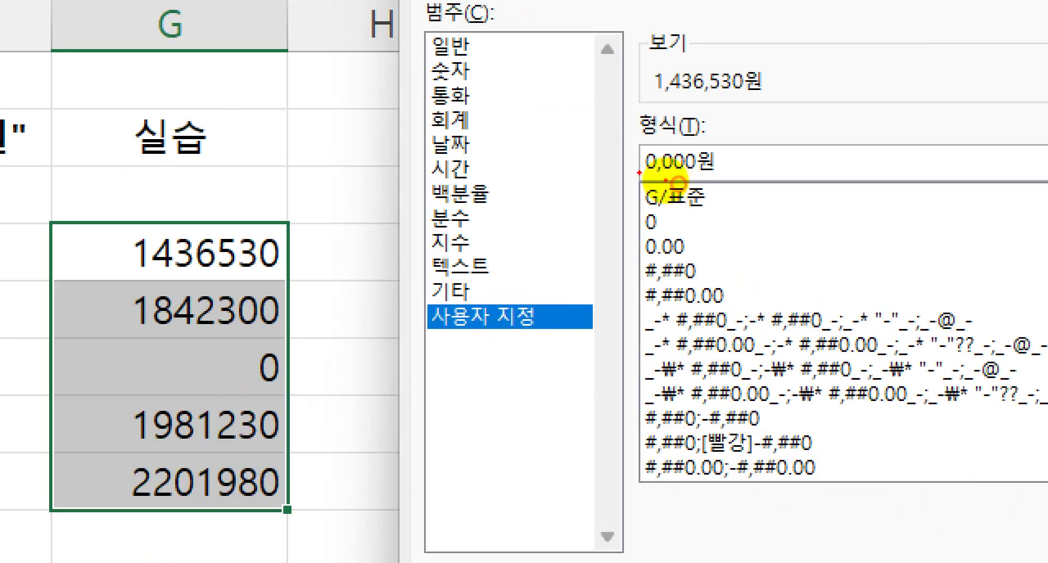
left_click_drag(639, 173, 713, 172)
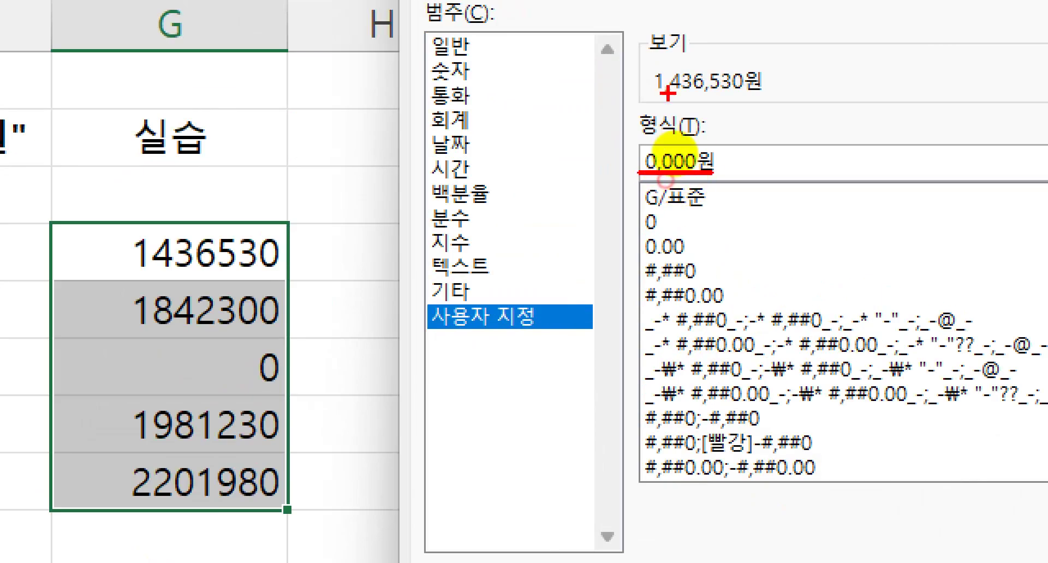
left_click_drag(655, 94, 762, 97)
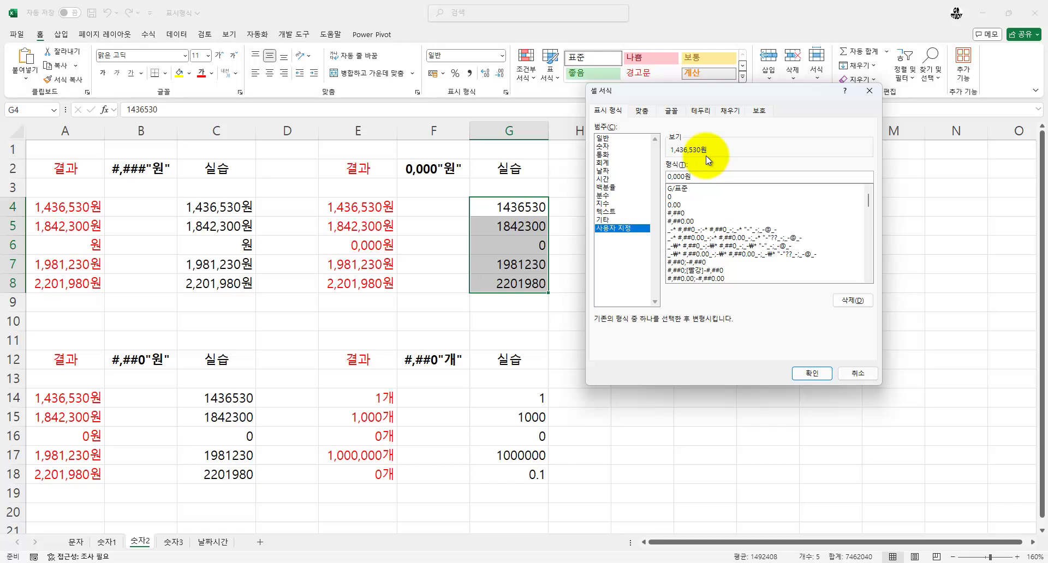
key("Return")
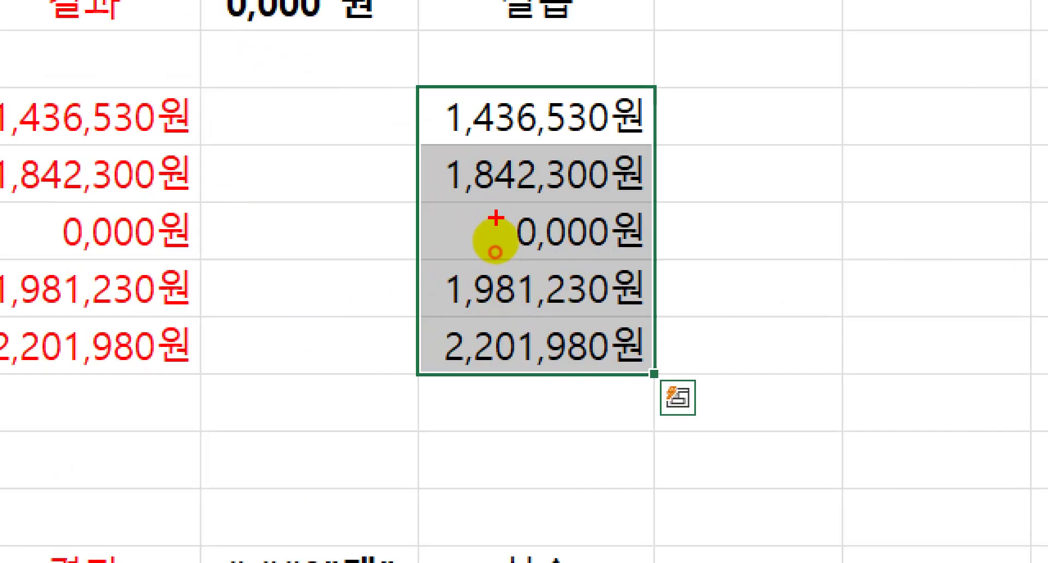
- Compare how the zero amounts in C6 and G6 display under the #,###"원" and 0,000"원" format codes
mouse_move(498, 207)
left_mouse_down()
mouse_move(597, 239)
mouse_move(620, 258)
left_mouse_up()
mouse_move(580, 179)
left_mouse_down()
mouse_move(603, 198)
mouse_move(620, 148)
left_mouse_up()
left_click_drag(497, 254, 610, 251)
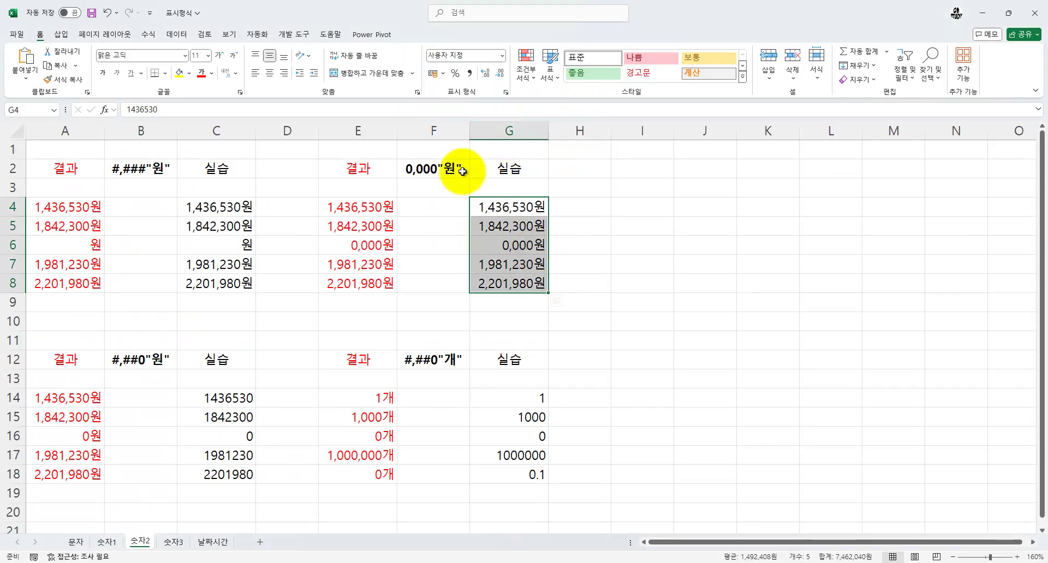
left_click(349, 2)
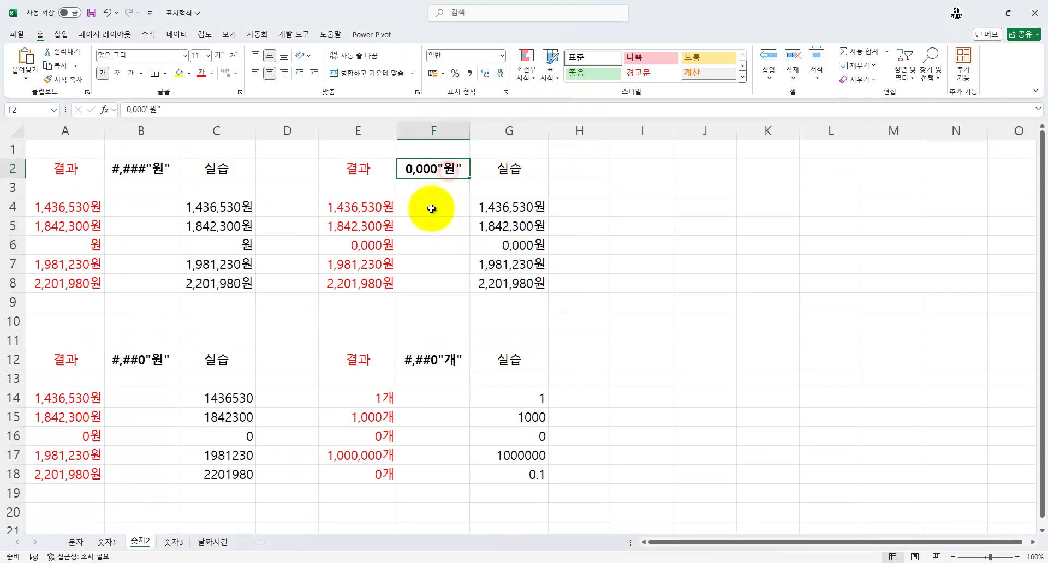
left_click(167, 164)
left_click(419, 164)
left_click(167, 165)
left_click(420, 166)
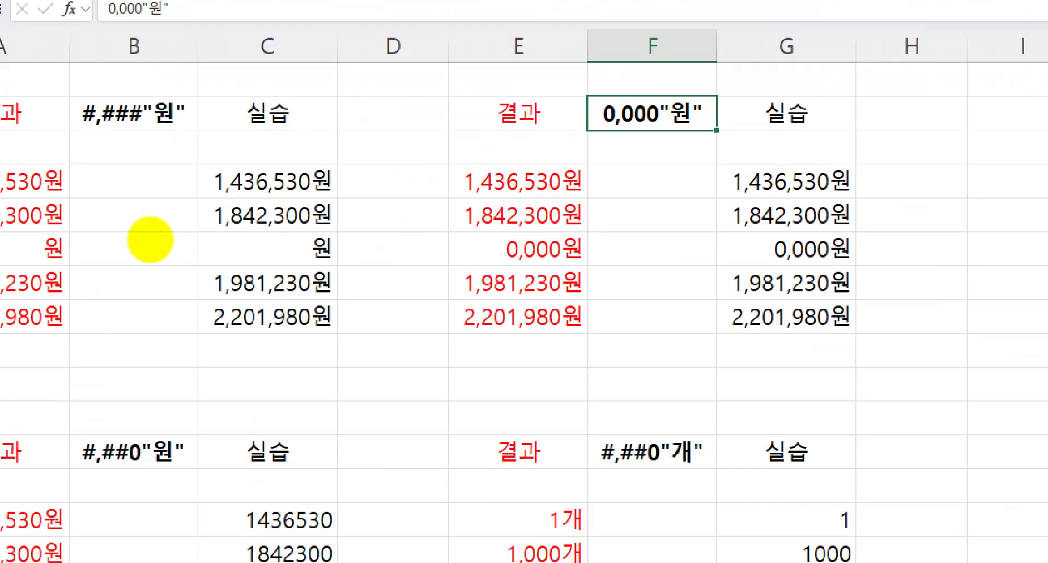
left_click(99, 244)
mouse_move(230, 237)
left_mouse_down()
mouse_move(225, 253)
mouse_move(231, 235)
left_mouse_up()
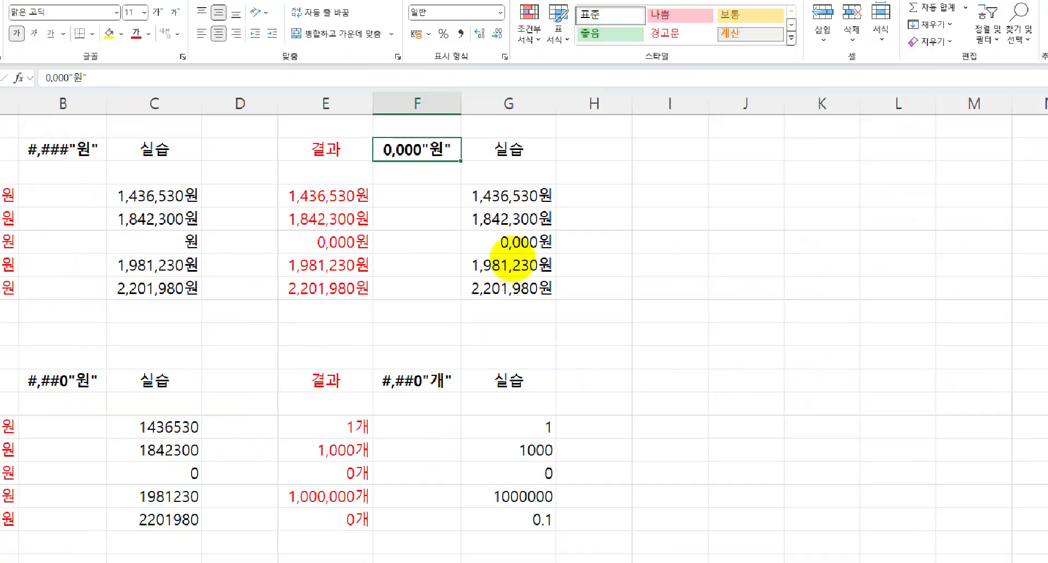
left_click(512, 259)
left_click_drag(500, 254, 557, 256)
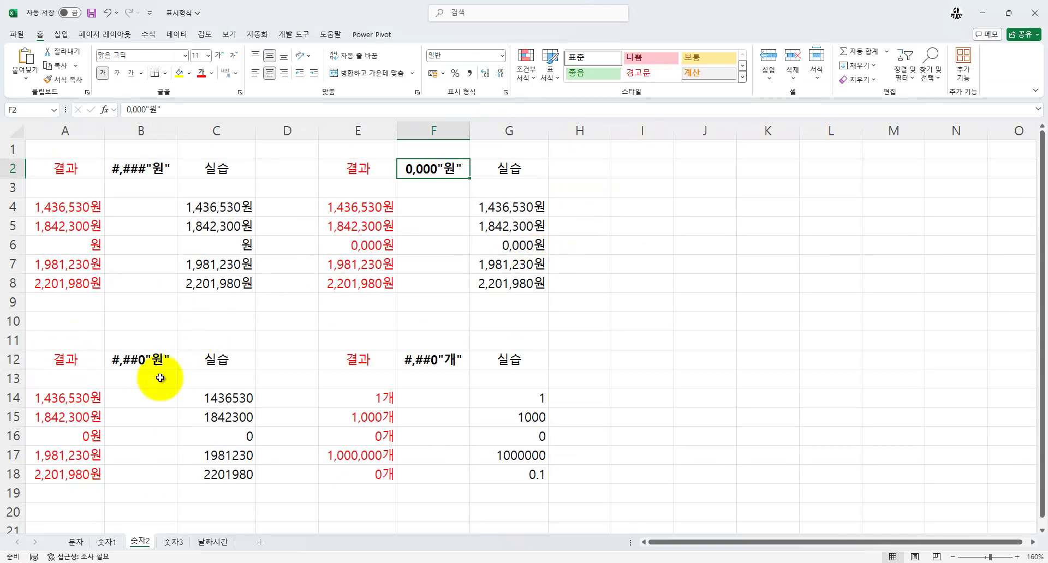
- Apply the custom number format #,##0원 to the practice amounts in C14:C18, extending the built-in #,##0 format
scroll(150, 386, "down", 2)
left_click_drag(267, 305, 289, 402)
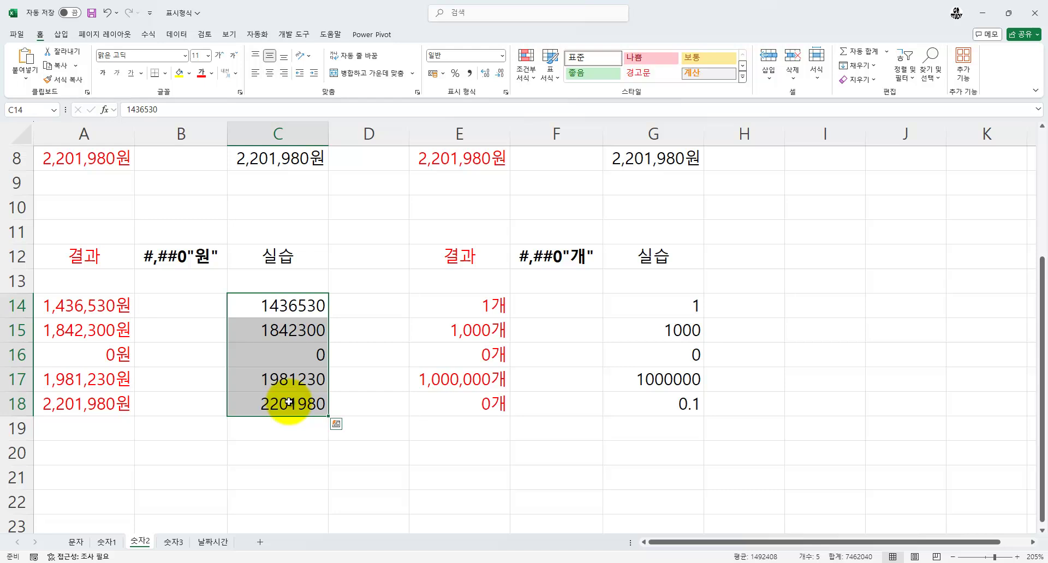
key("ctrl+1")
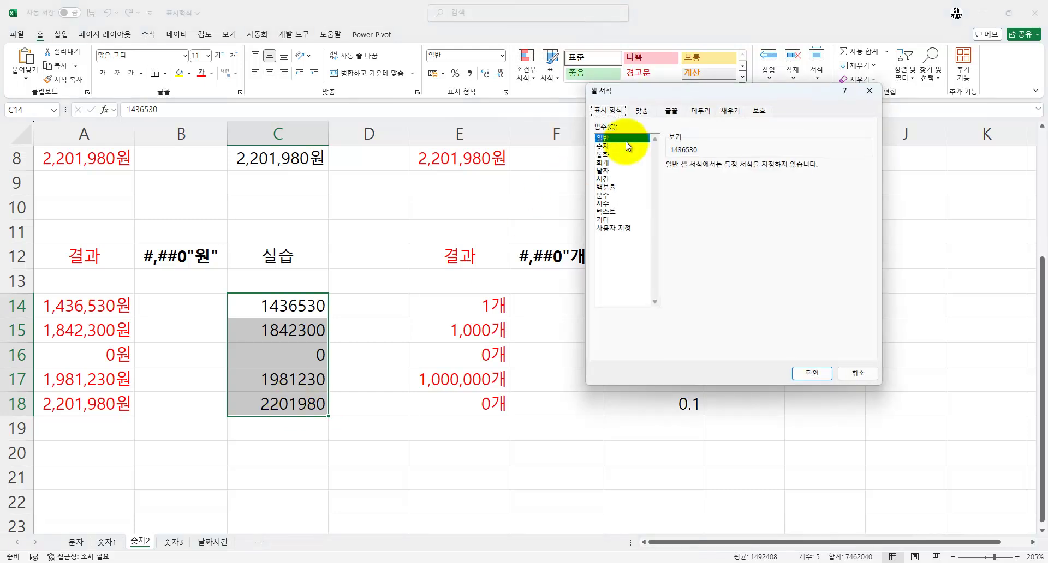
left_click_drag(658, 94, 443, 160)
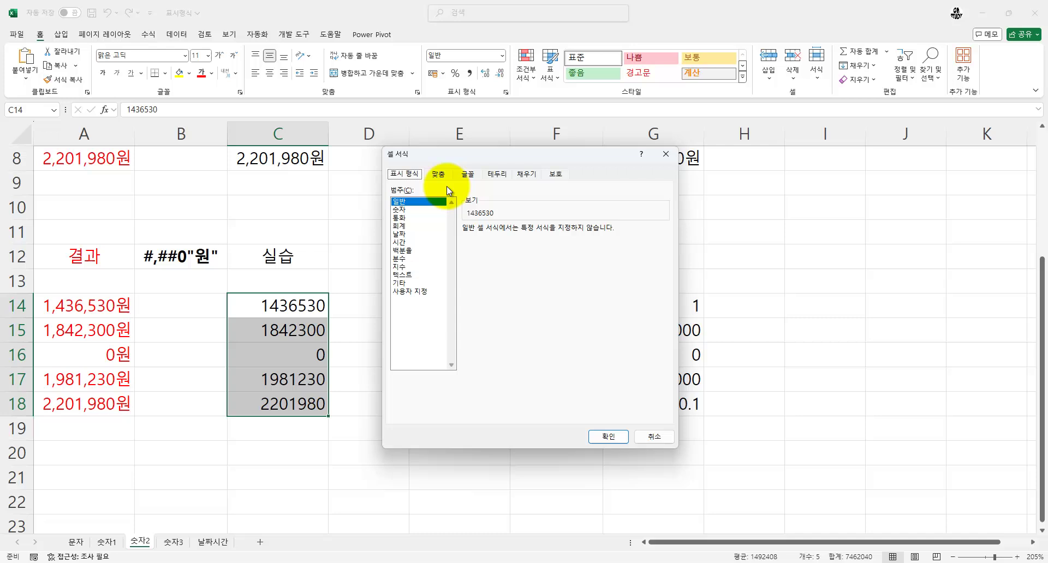
left_click(415, 291)
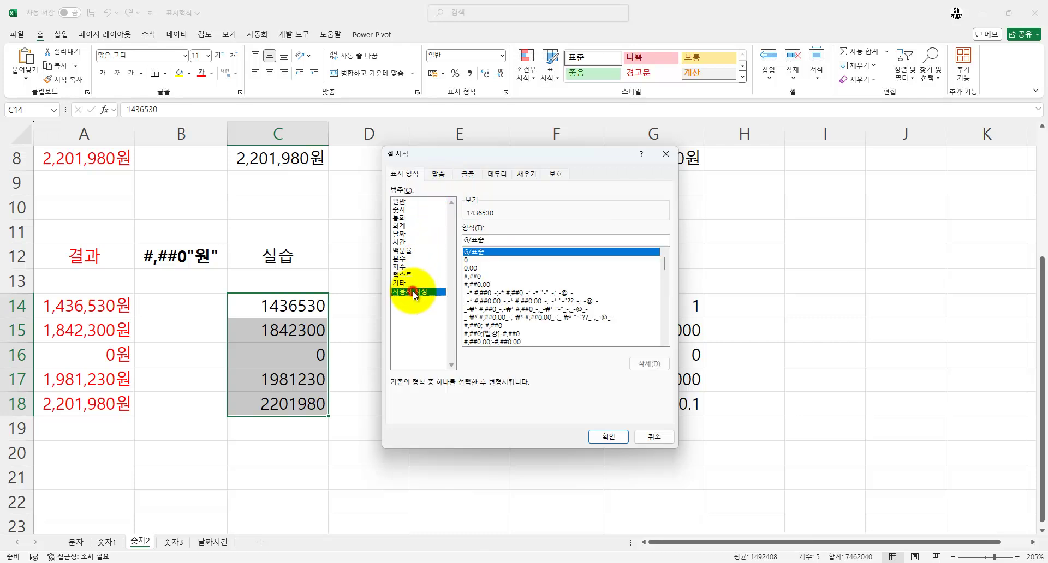
left_click(475, 276)
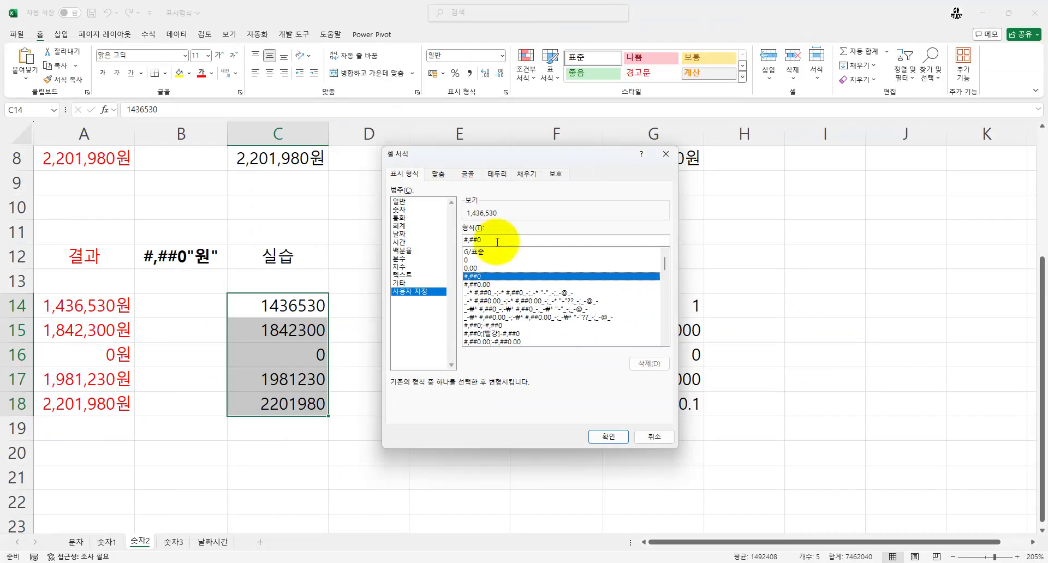
left_click(496, 236)
left_click(496, 237)
type("원")
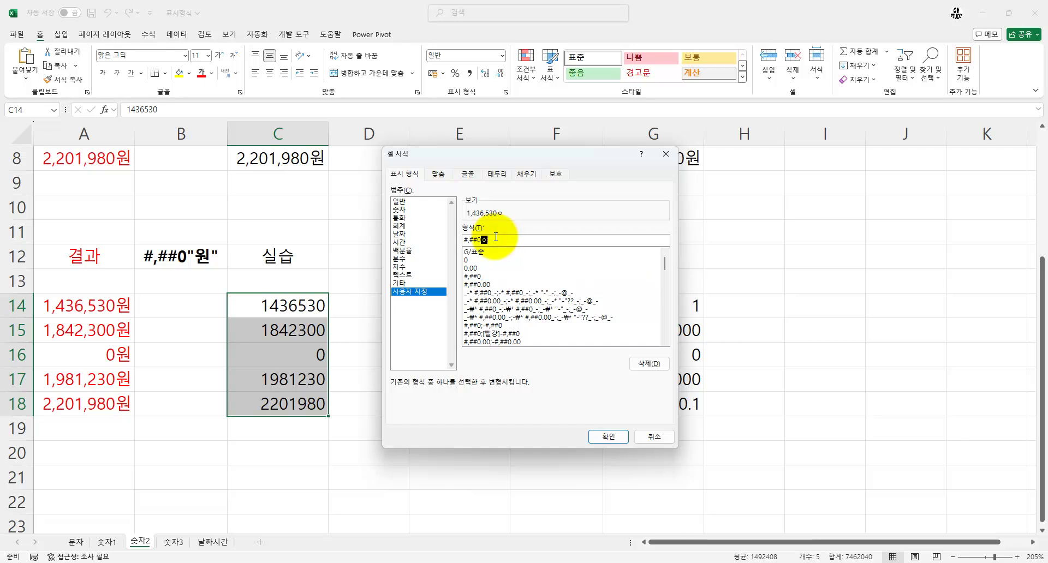
key("Return")
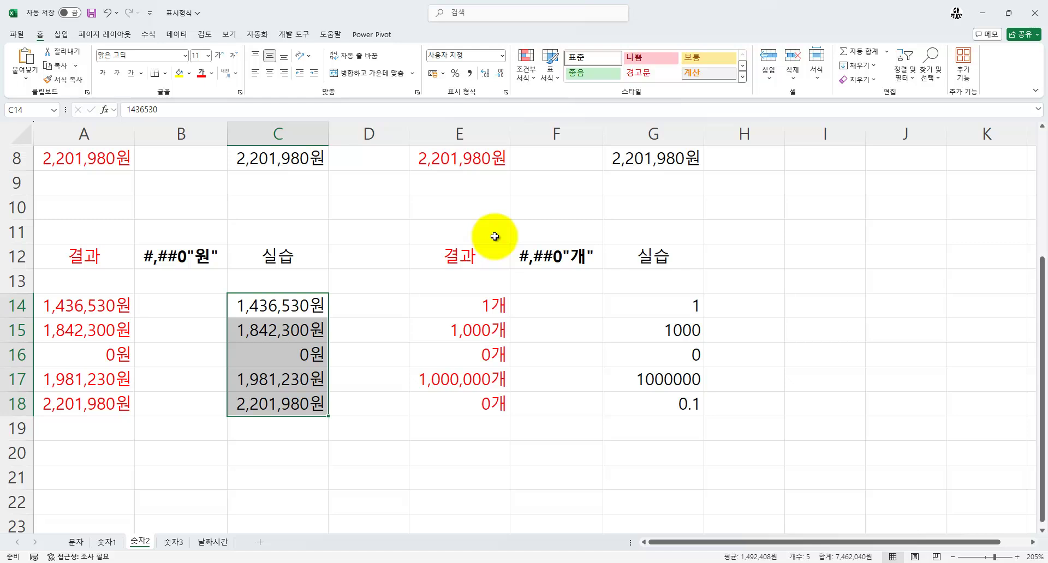
- Apply the custom number format #,##0"개" to the practice quantities in G14:G18, extending the built-in #,##0 format
left_click_drag(649, 299, 680, 396)
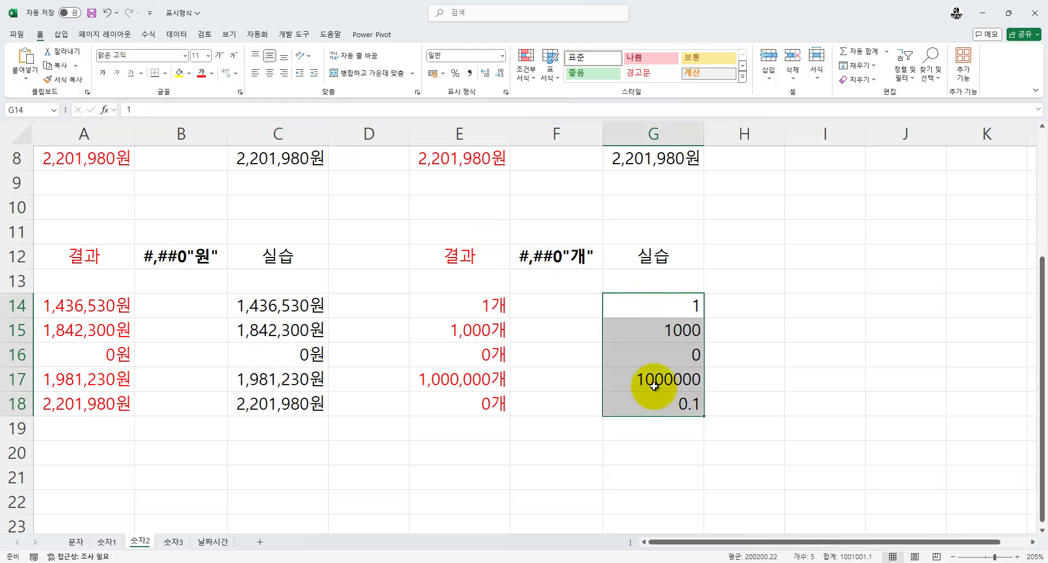
key("ctrl+1")
left_click(418, 292)
left_click_drag(478, 160, 889, 154)
left_click(762, 270)
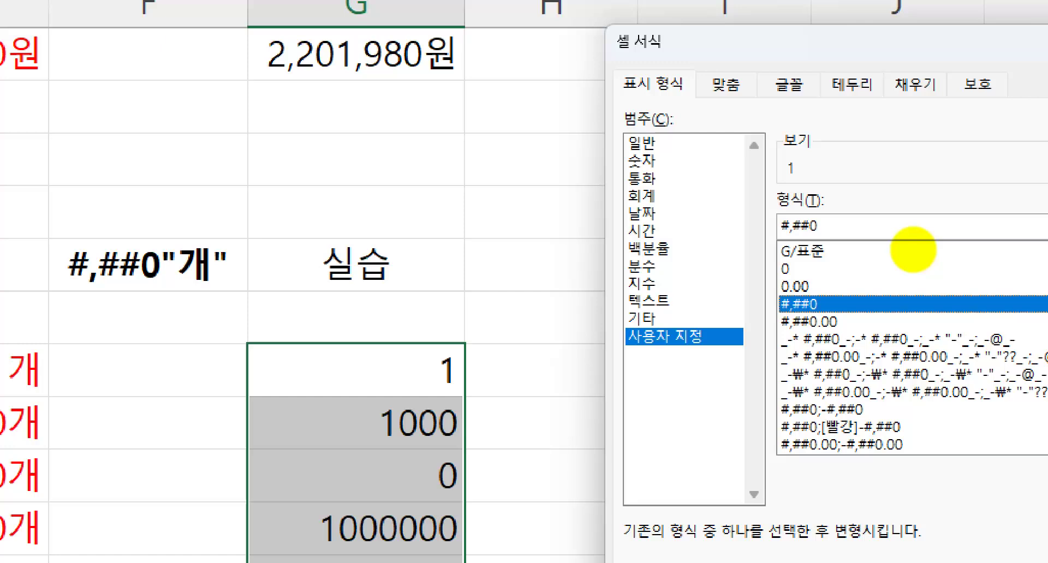
left_click(914, 249)
left_click(823, 229)
left_click(803, 218)
key("Escape")
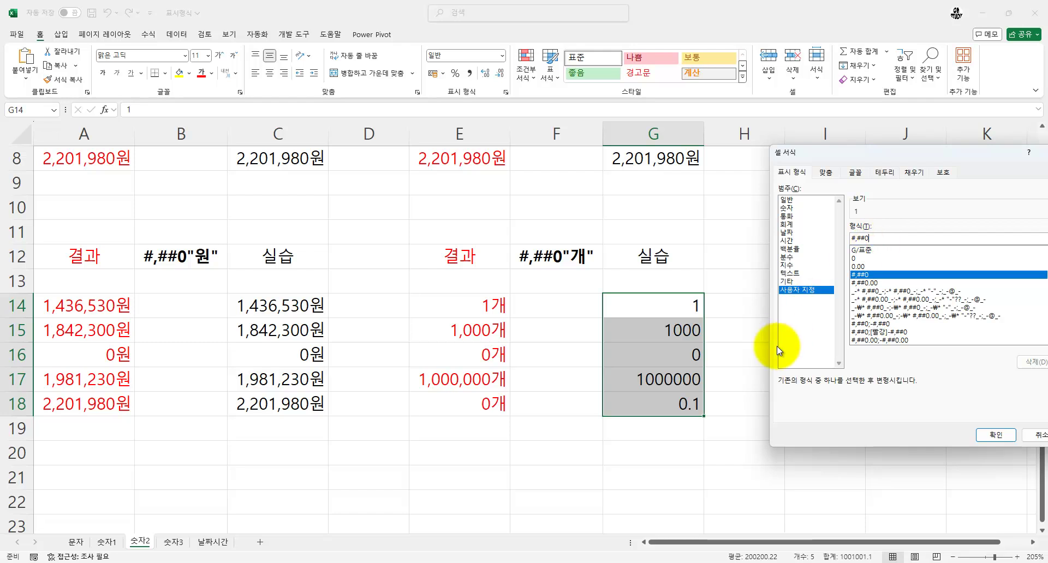
type("\"개\"")
key("Return")
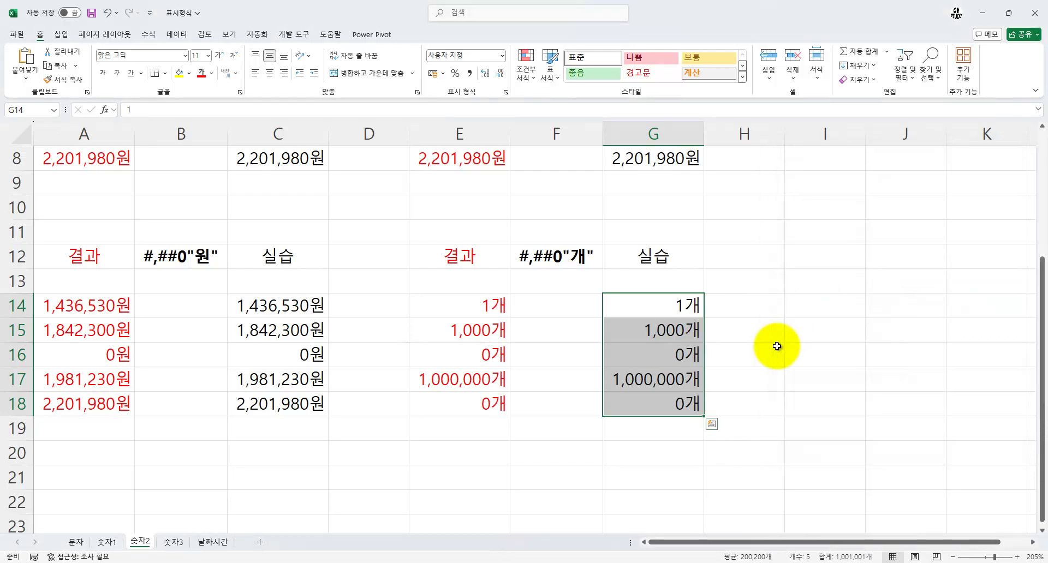
- Check the actual stored value of cell G18 behind its formatted display
left_click(671, 404)
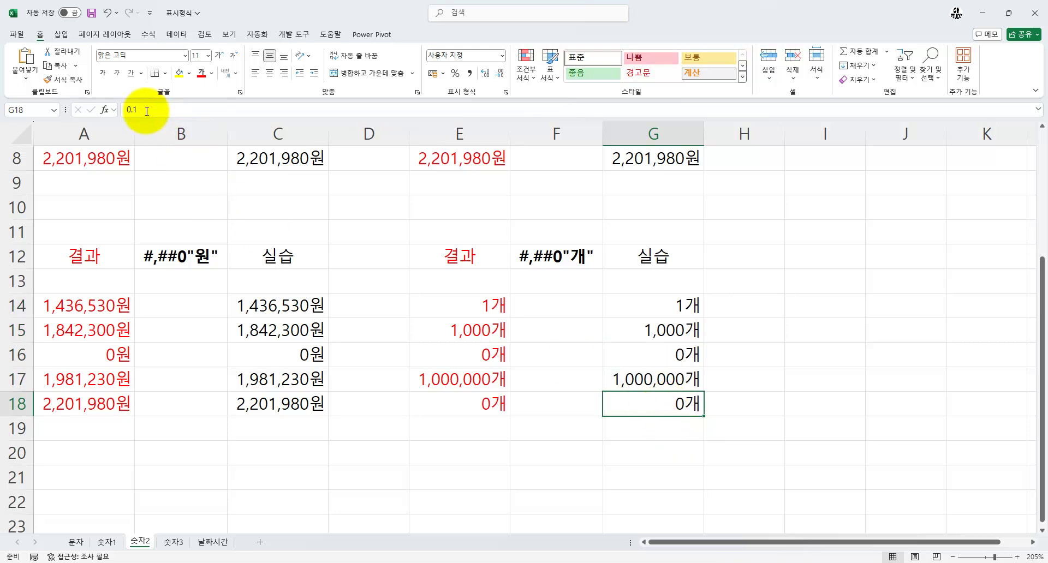
left_click_drag(146, 111, 82, 106)
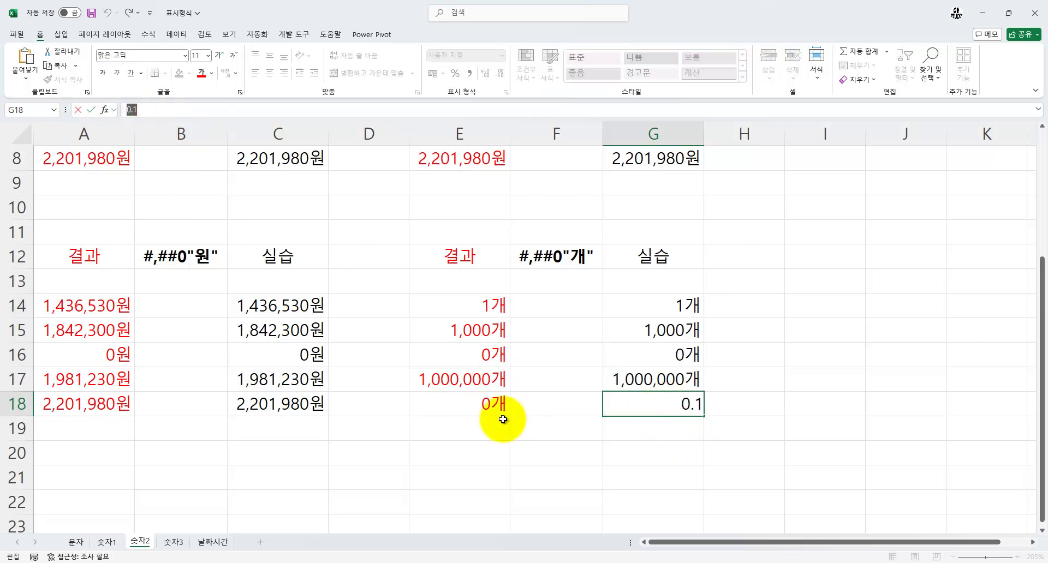
key("Return")
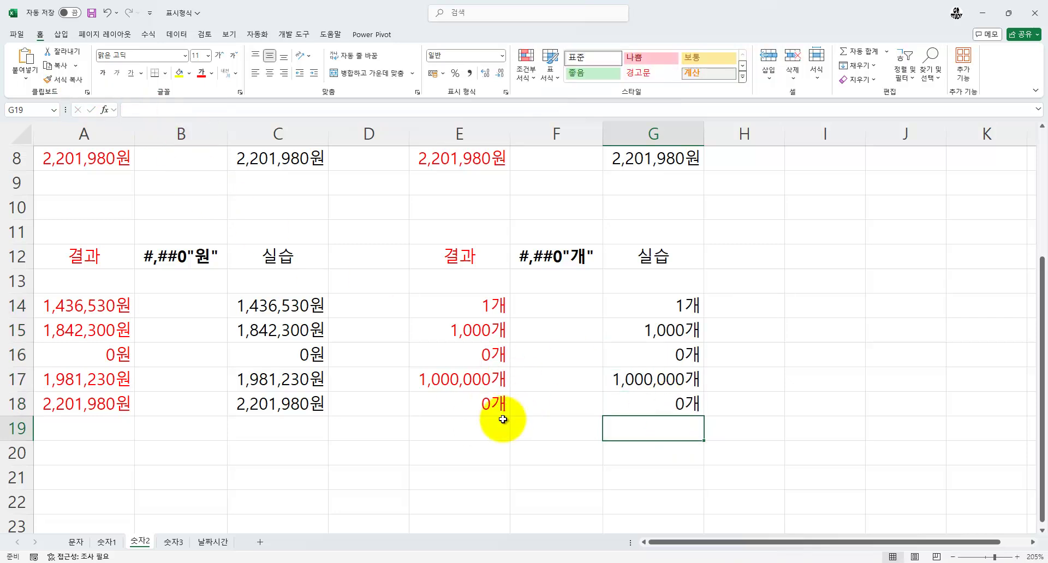
- Open the 숫자3 sheet and compare the first practice amount with its 천원 result
left_click(171, 543)
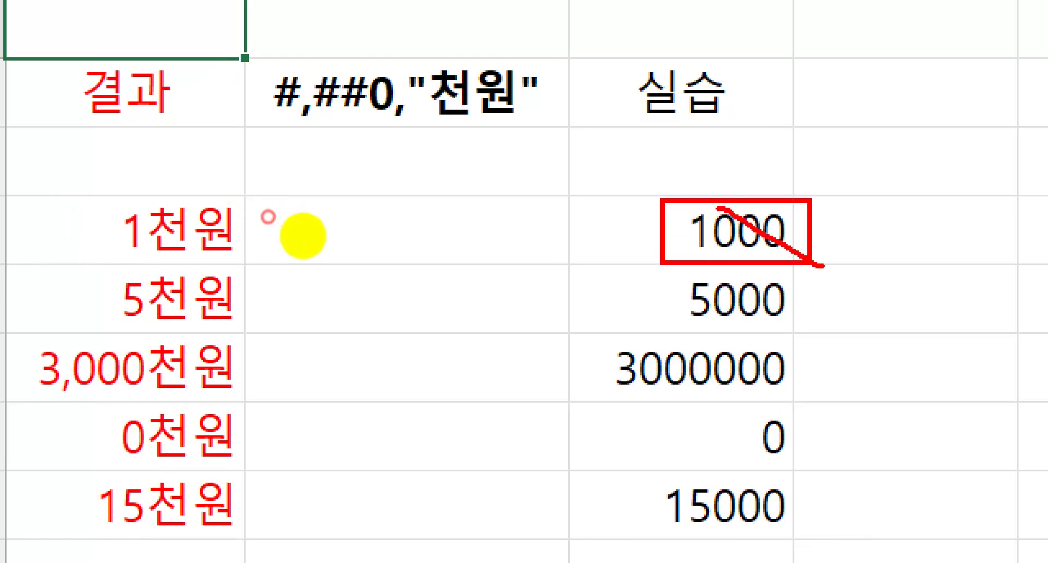
left_click_drag(147, 264, 254, 266)
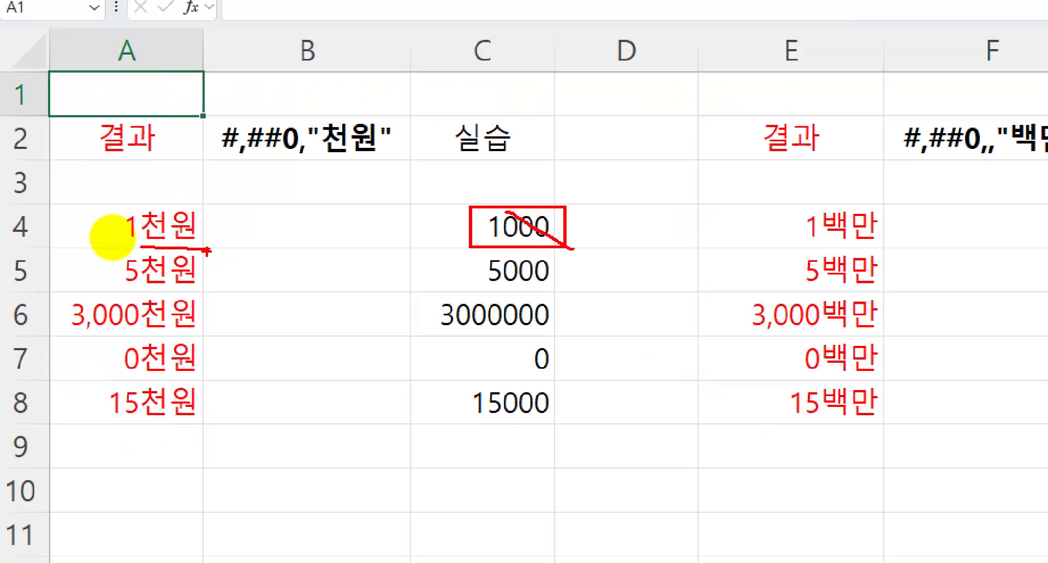
- Open the cell formatting for the practice amounts in C4:C8 and choose the 사용자 지정 (custom) number category
left_click_drag(677, 232, 690, 488)
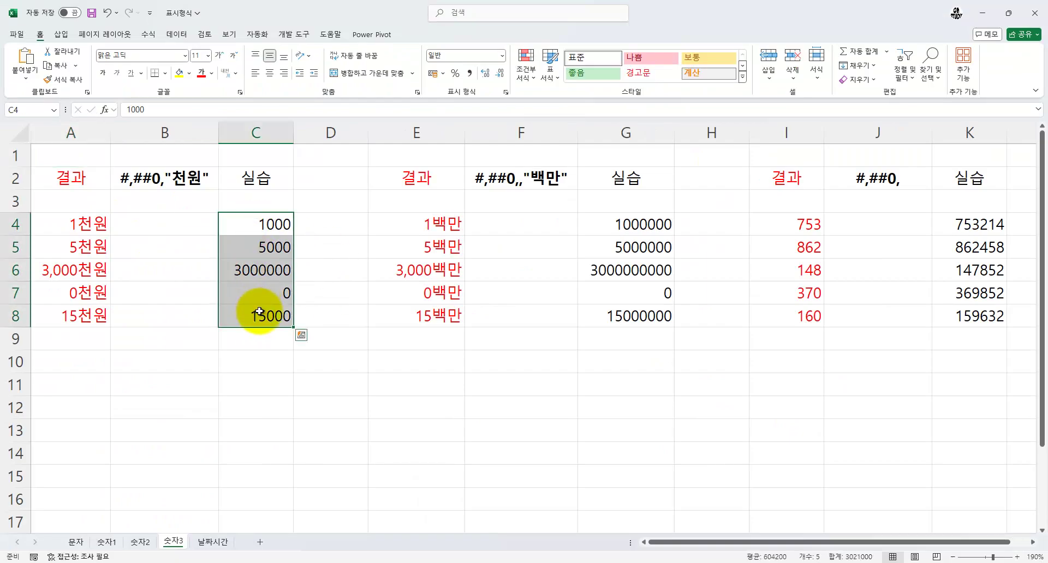
key("ctrl+1")
left_click_drag(841, 155, 383, 121)
left_click(343, 256)
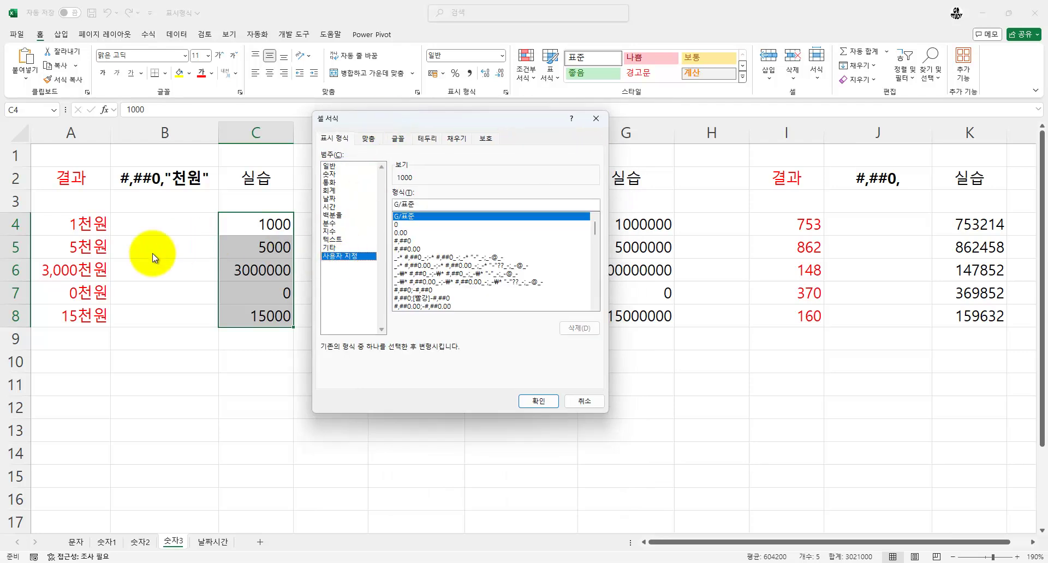
key("ctrl+1")
left_click(133, 193)
left_click_drag(81, 174, 169, 192)
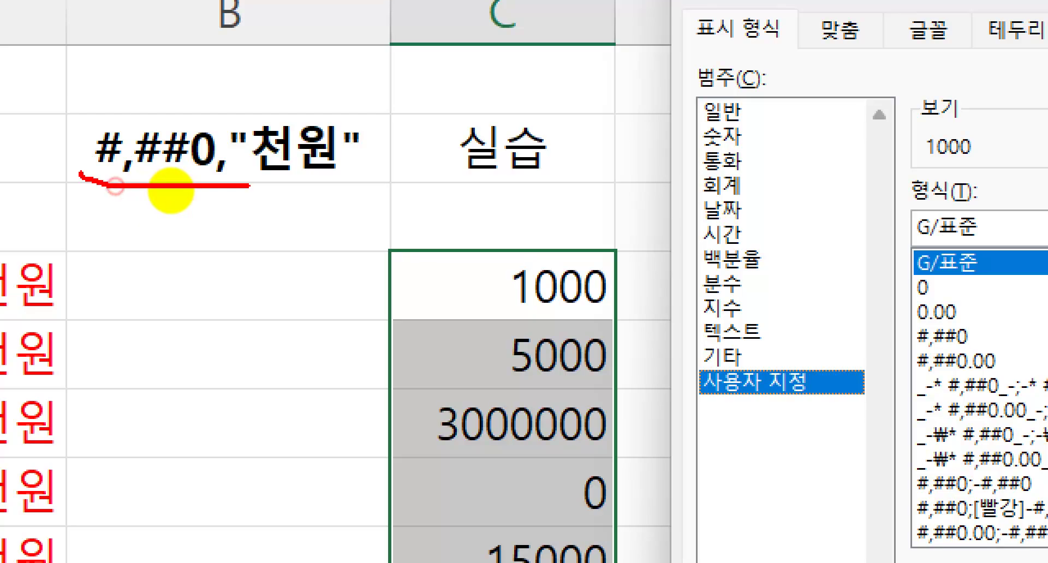
key("Escape")
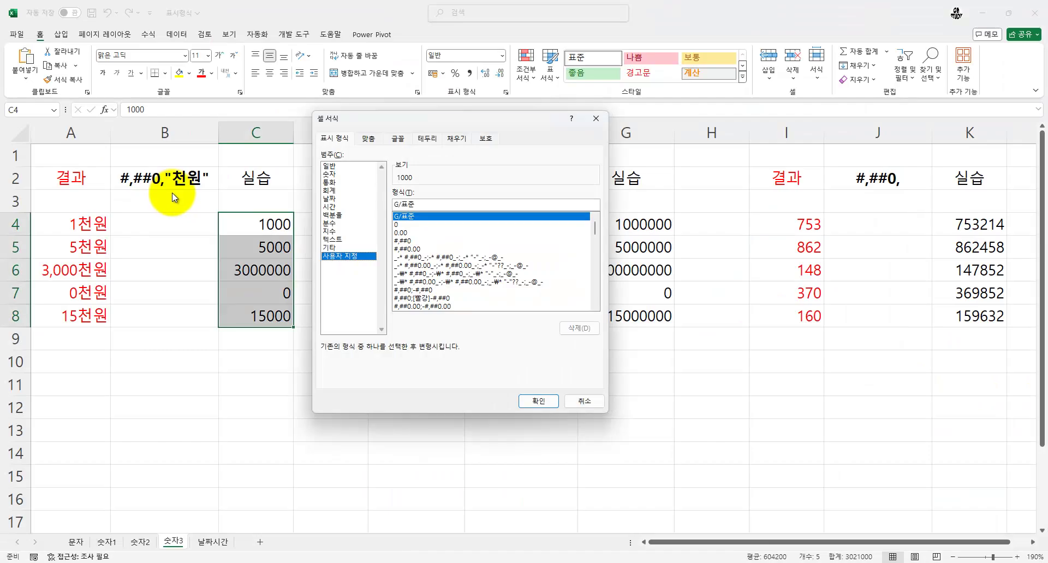
- Base the custom code on the built-in #,##0 and append one scaling comma, giving #,##0,
left_click(407, 241)
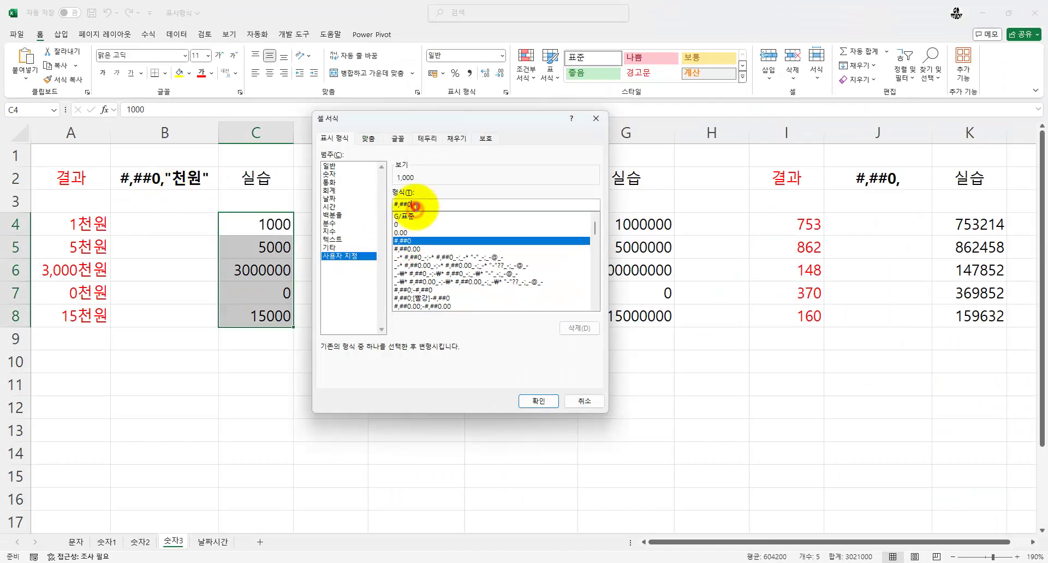
key("ctrl+1")
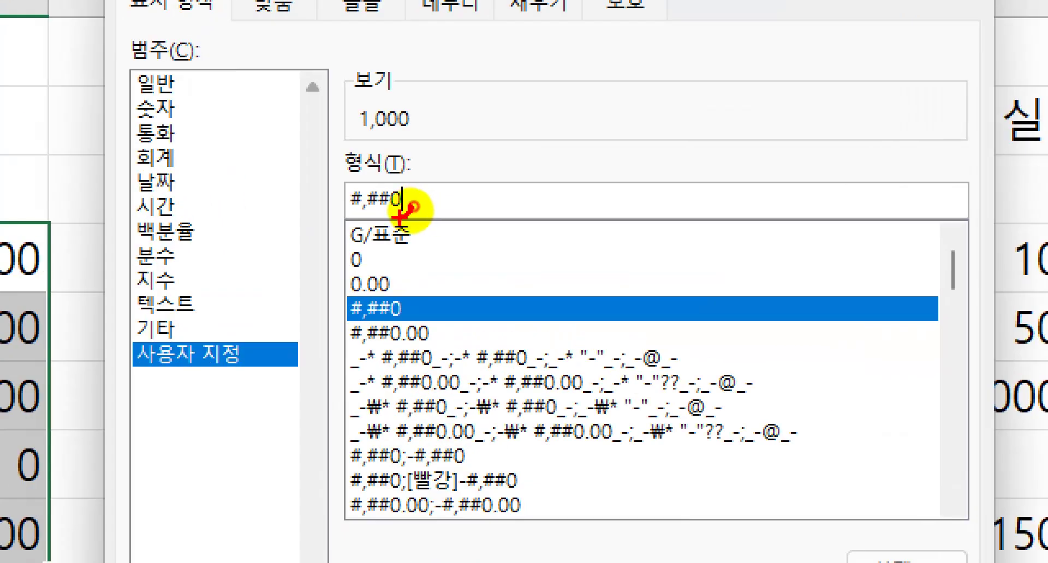
mouse_move(416, 118)
left_mouse_down()
mouse_move(358, 129)
mouse_move(416, 119)
left_mouse_up()
left_click_drag(371, 90, 450, 172)
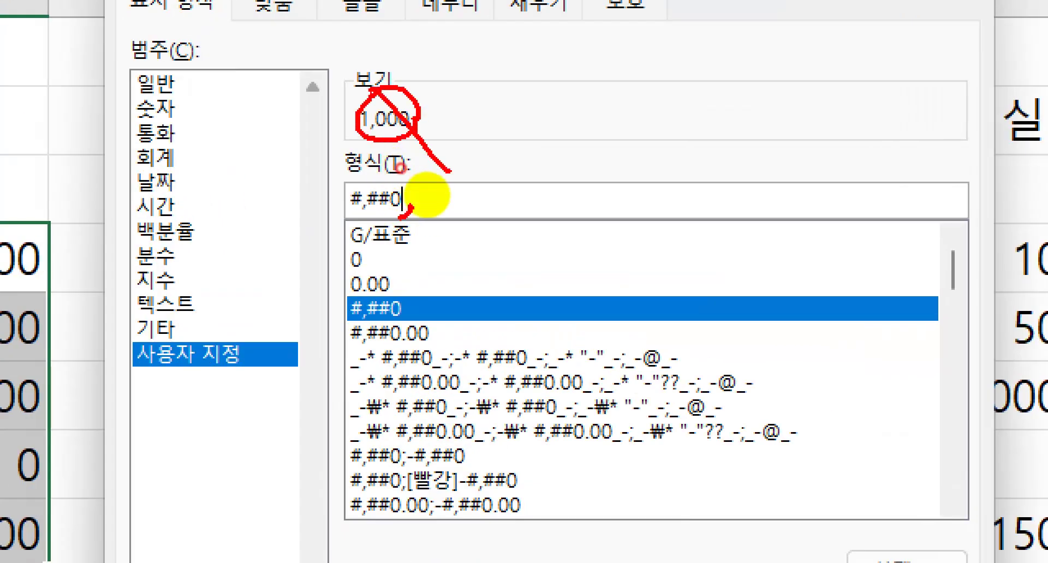
key("Escape")
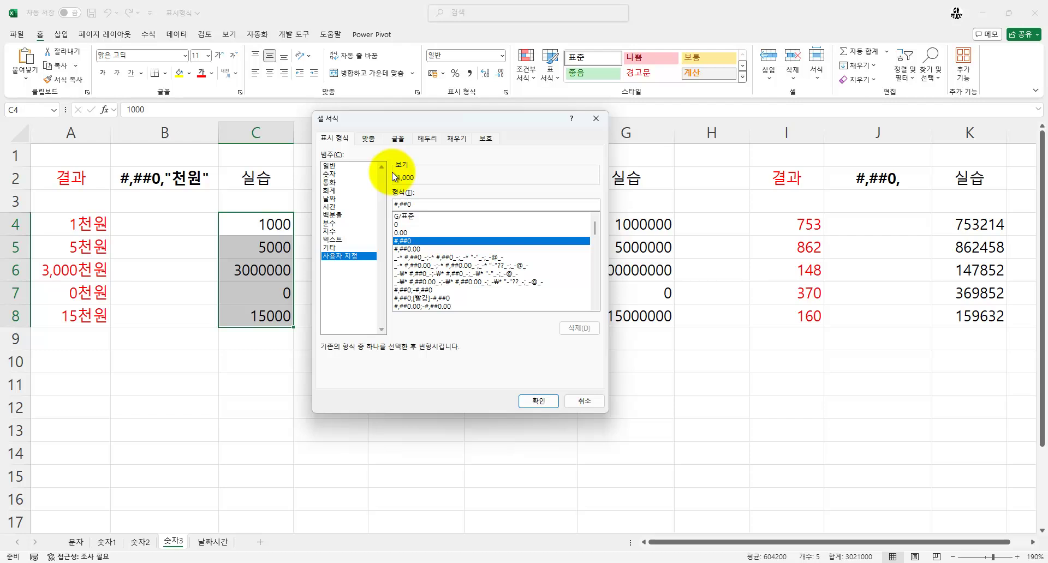
type(",")
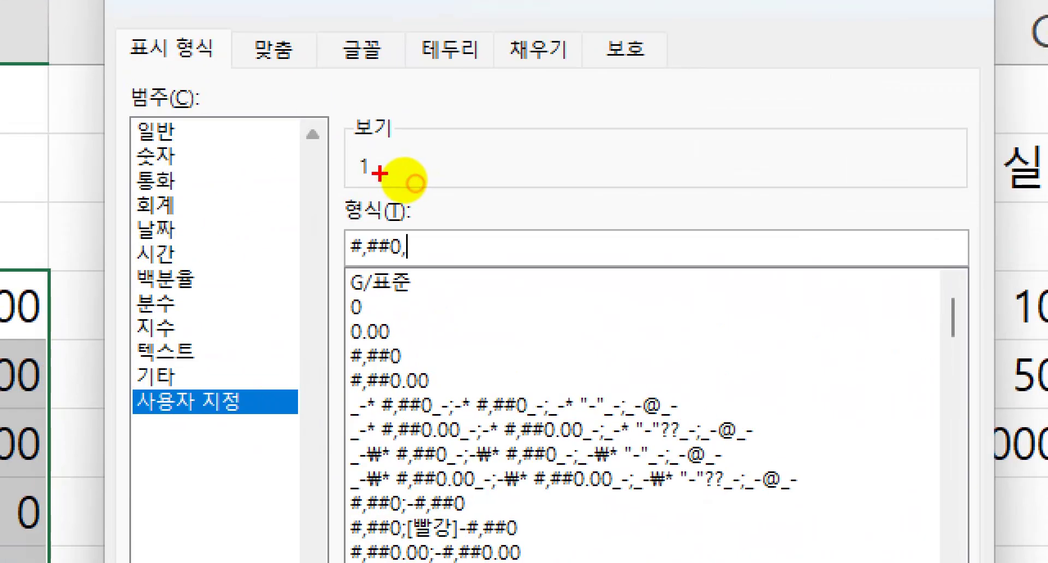
left_click_drag(404, 179, 411, 182)
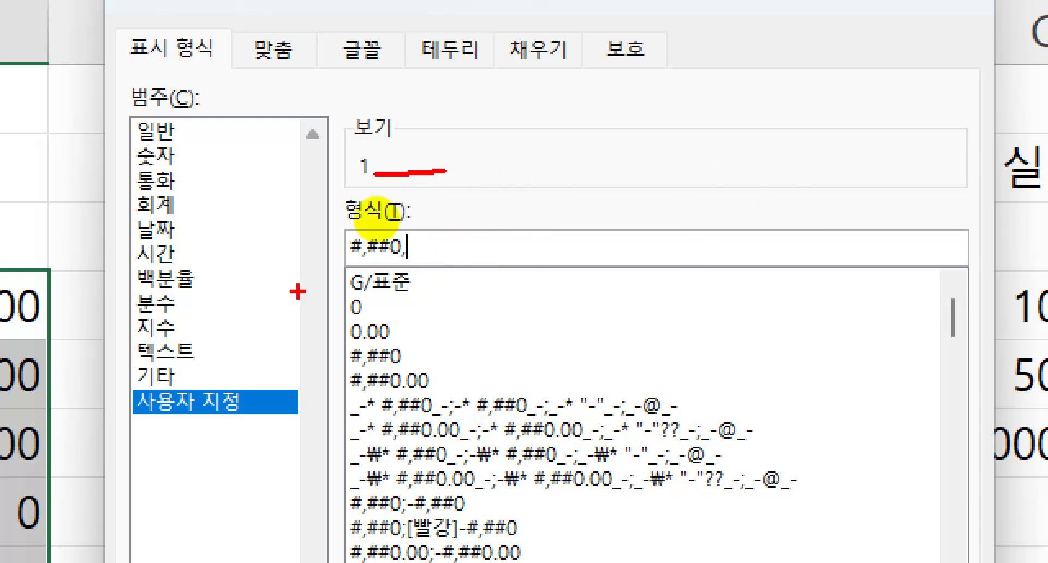
left_click_drag(453, 170, 546, 171)
key("Escape")
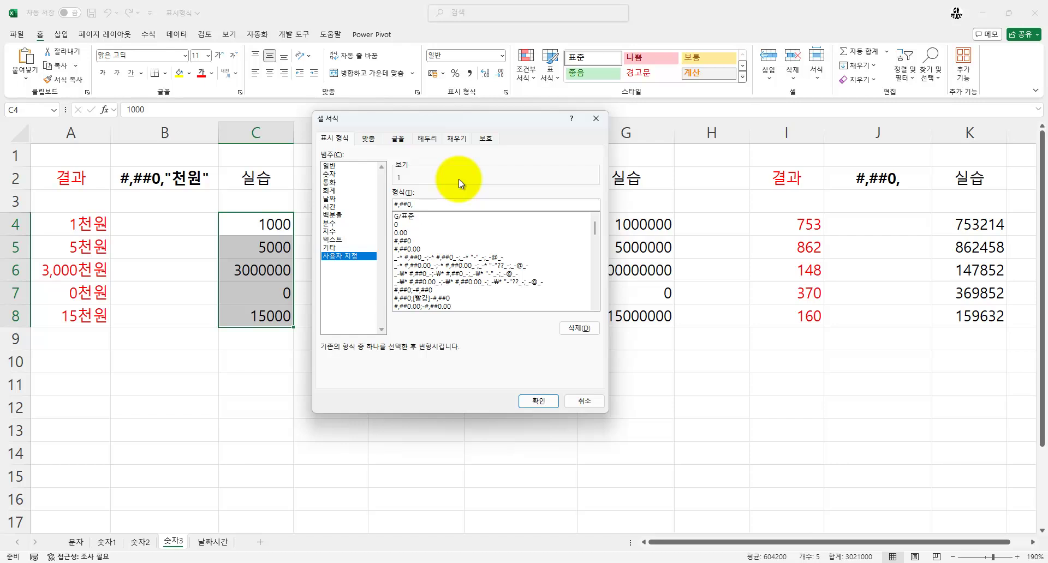
- Append the unit text 천원 to the custom code and apply the format to C4:C8
type("\"cj")
key("BackSpace")
key("BackSpace")
key("BackSpace")
type("천원")
key("Return")
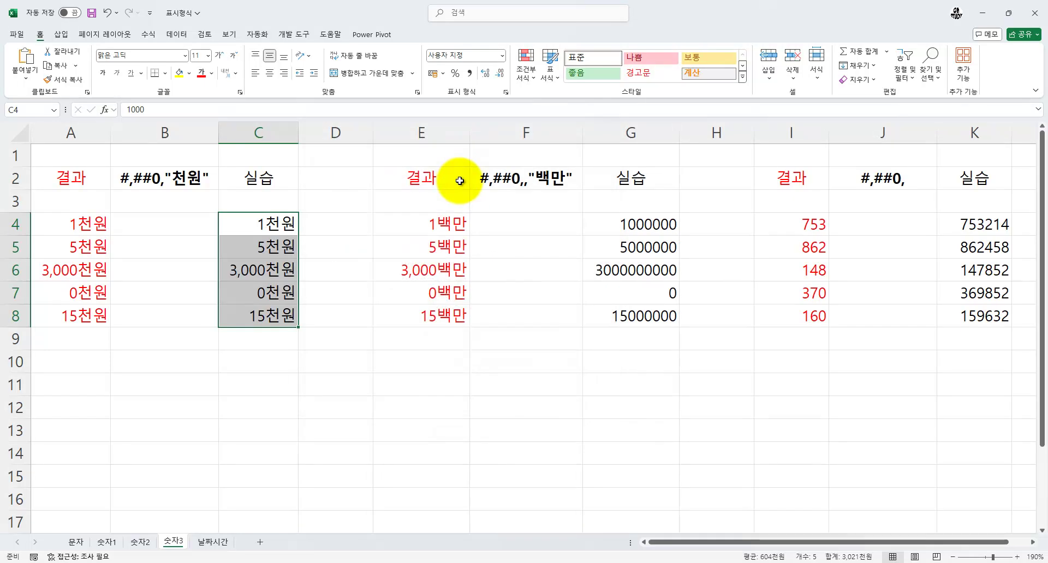
- Compare the digits of the first million-unit practice amount in G4 with the two scaling commas in the #,##0,,"백만" code
left_click(631, 227)
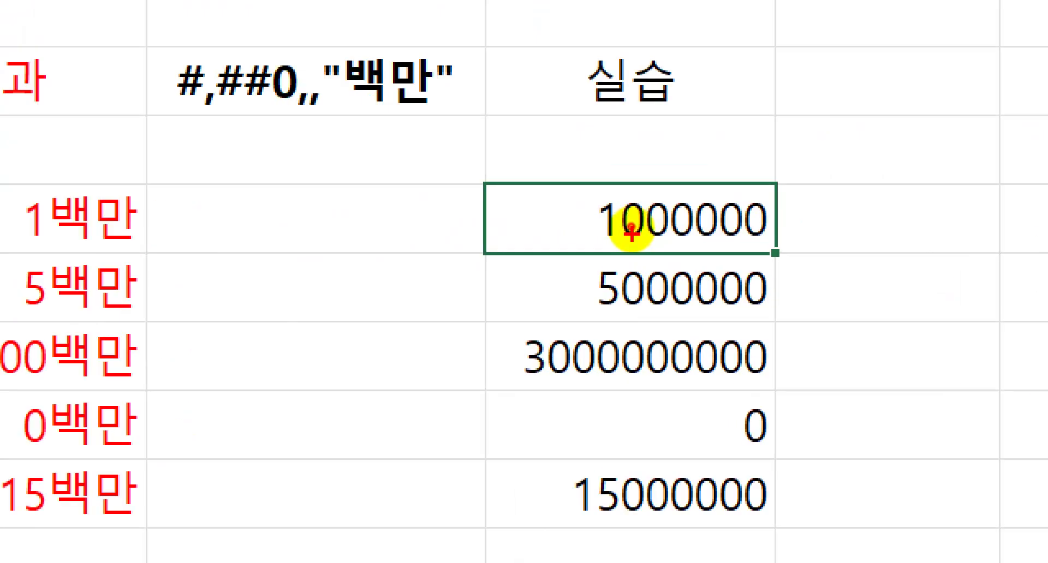
left_click_drag(687, 190, 770, 241)
left_click_drag(615, 202, 693, 241)
left_click_drag(293, 87, 338, 114)
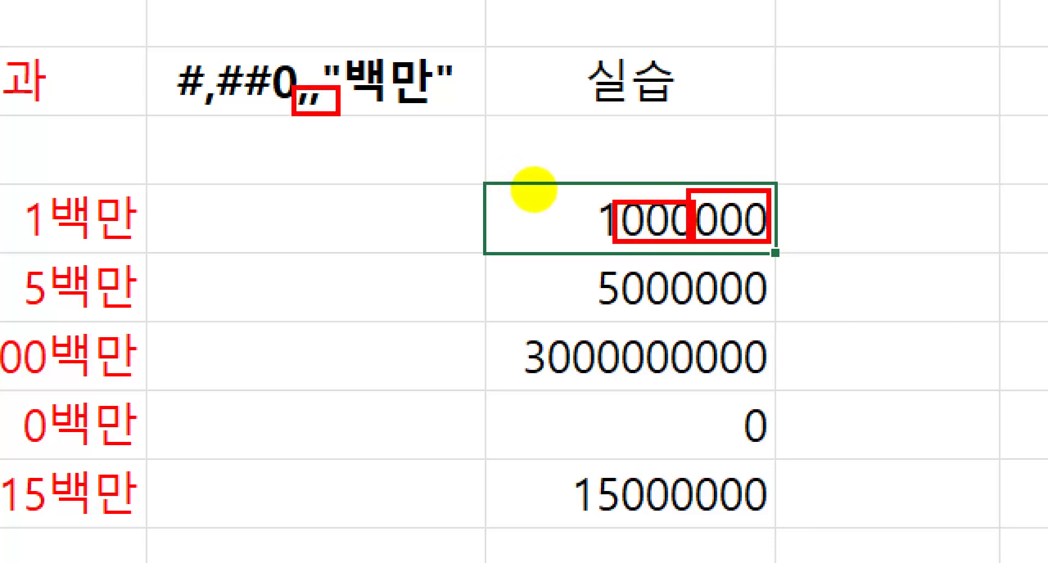
left_click_drag(710, 171, 787, 260)
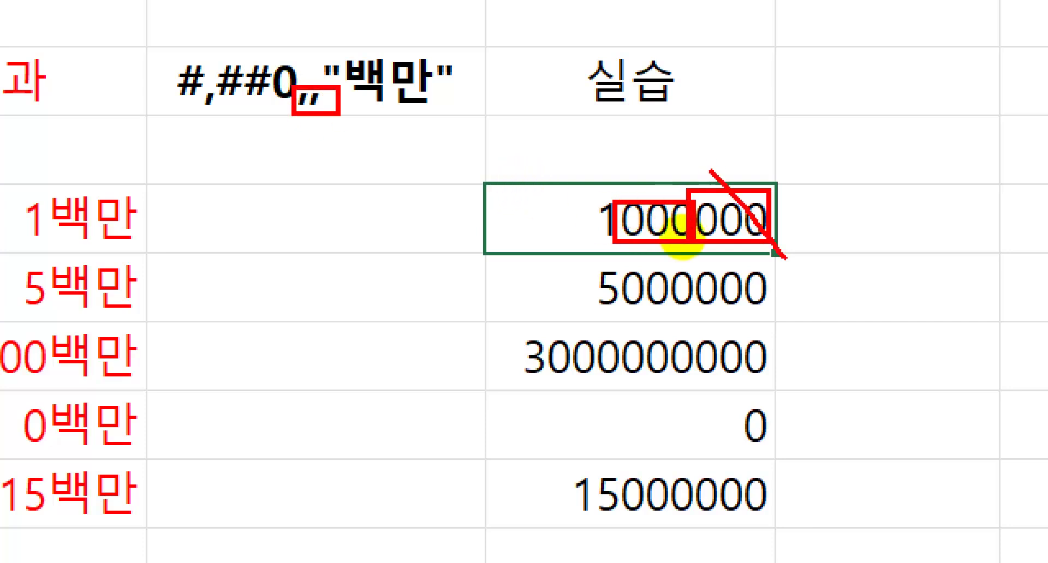
left_click_drag(620, 183, 691, 255)
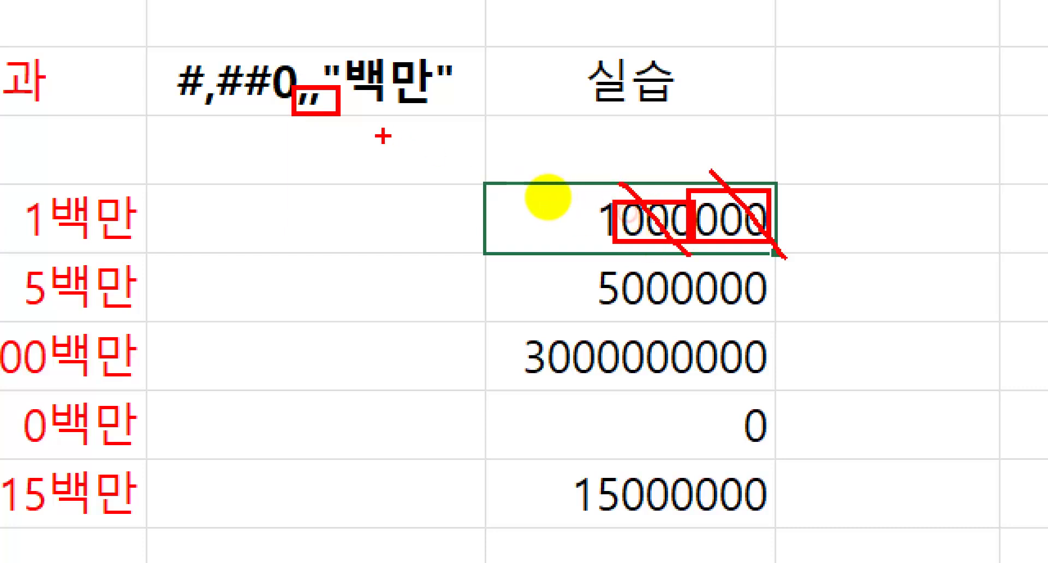
left_click_drag(324, 173, 337, 147)
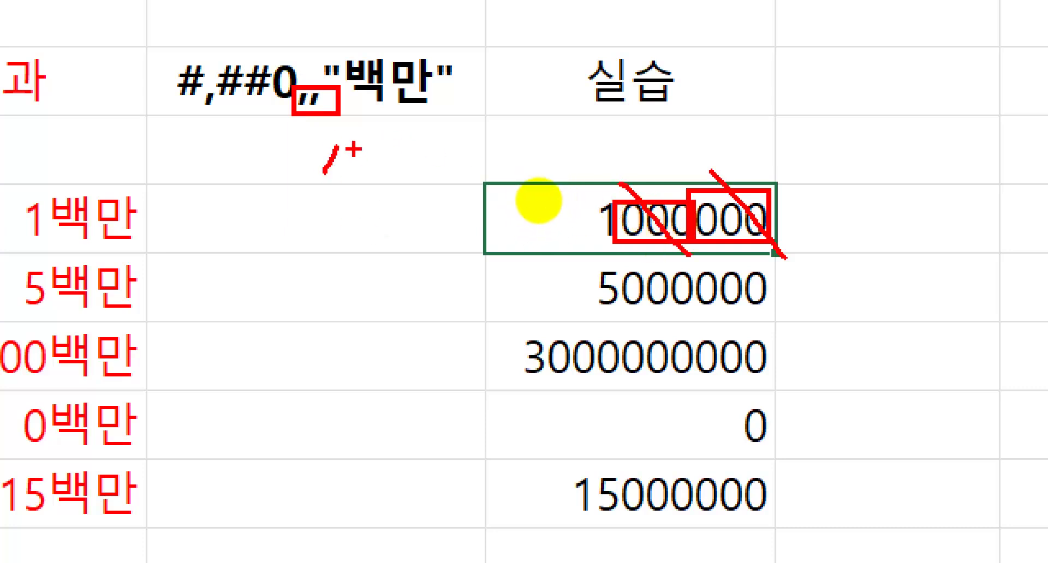
left_click_drag(369, 151, 360, 172)
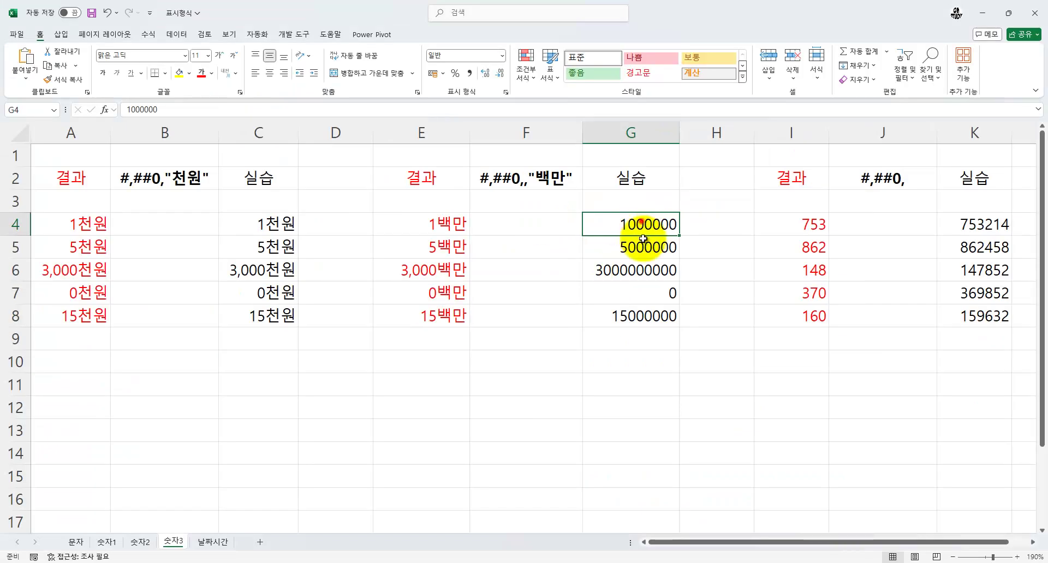
- Open the cell formatting for G4:G8 and start a custom number code from the built-in #,##0
left_click_drag(610, 234, 676, 483)
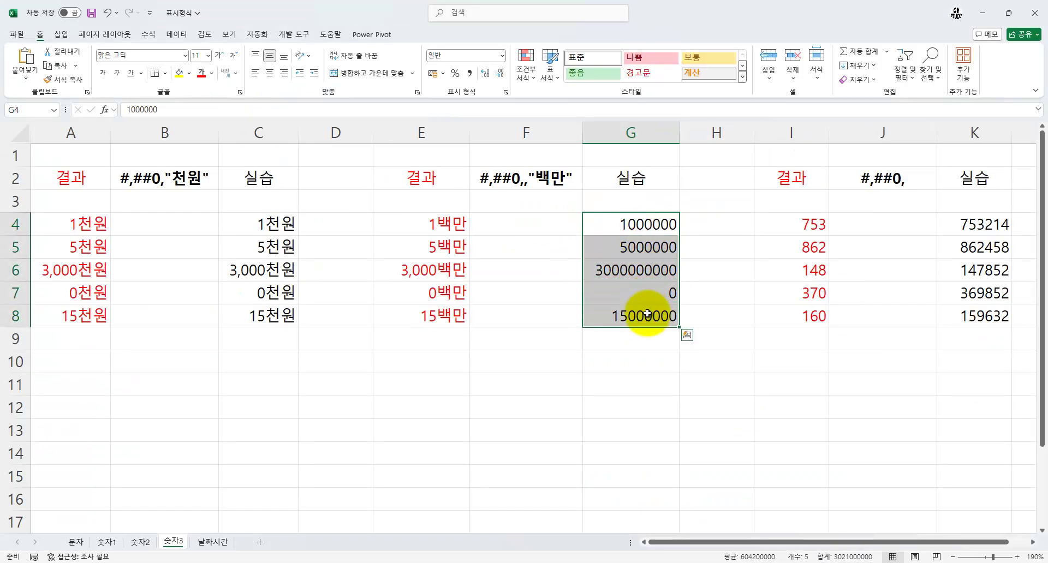
key("ctrl+1")
left_click_drag(489, 124, 856, 116)
left_click(741, 256)
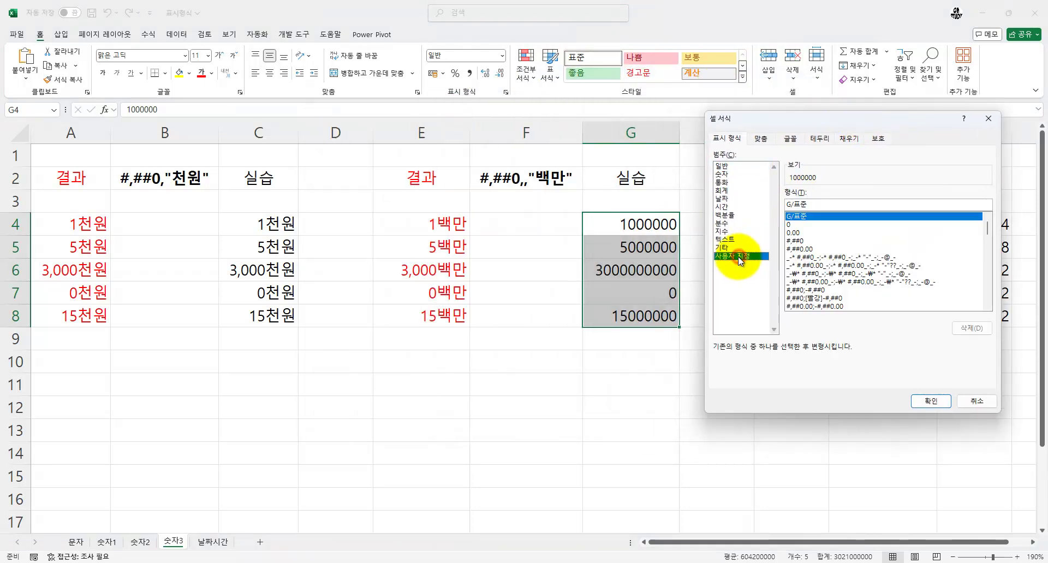
left_click(801, 242)
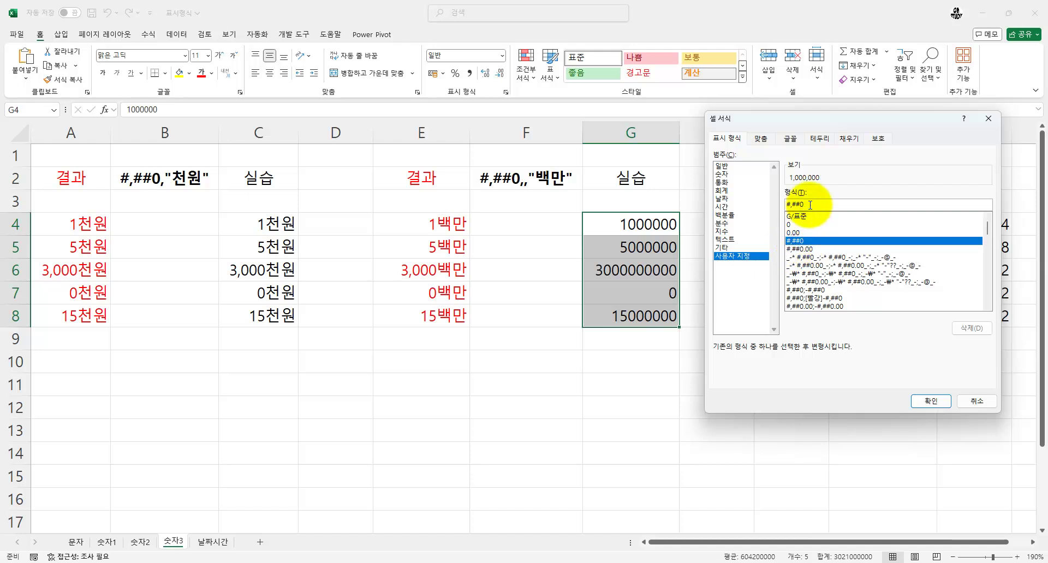
key("ctrl+1")
left_click(817, 182)
left_click_drag(791, 148, 840, 198)
left_click_drag(755, 152, 792, 188)
key("Escape")
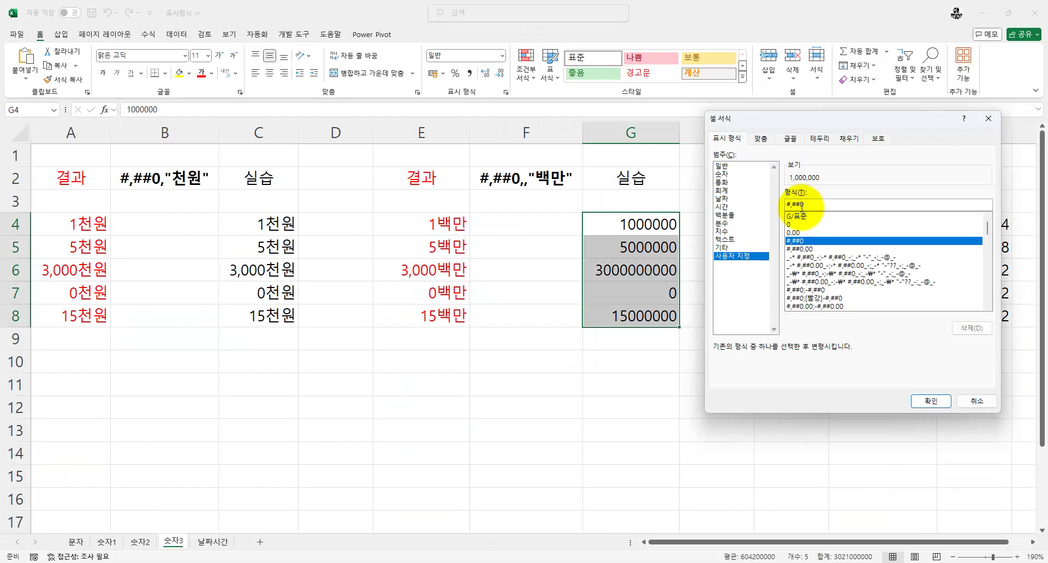
- Append two scaling commas and the unit text 백만 to the code and apply the format to G4:G8
type(",")
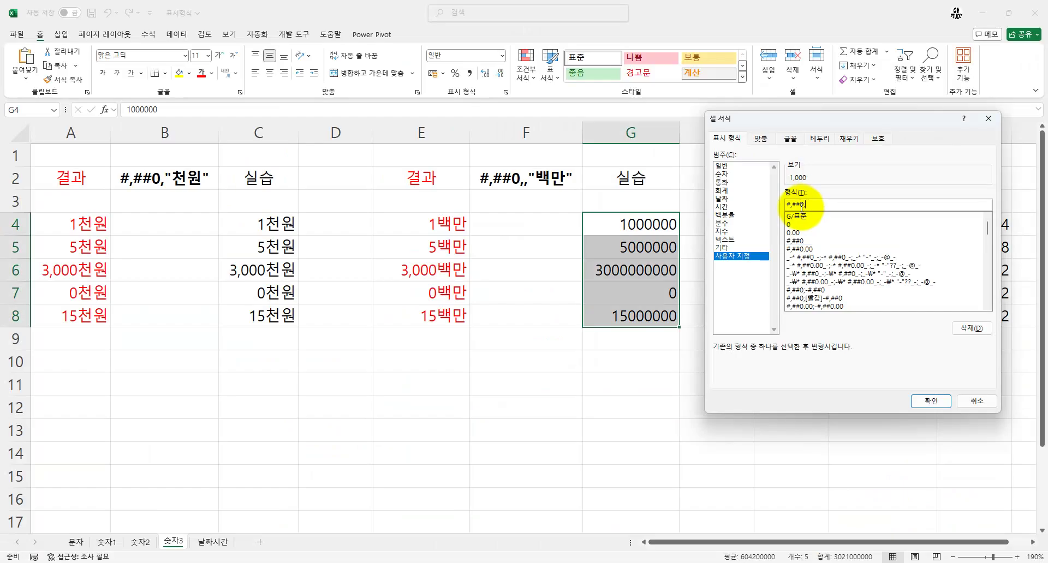
key("ctrl+1")
left_click(807, 182)
left_click_drag(777, 181, 819, 181)
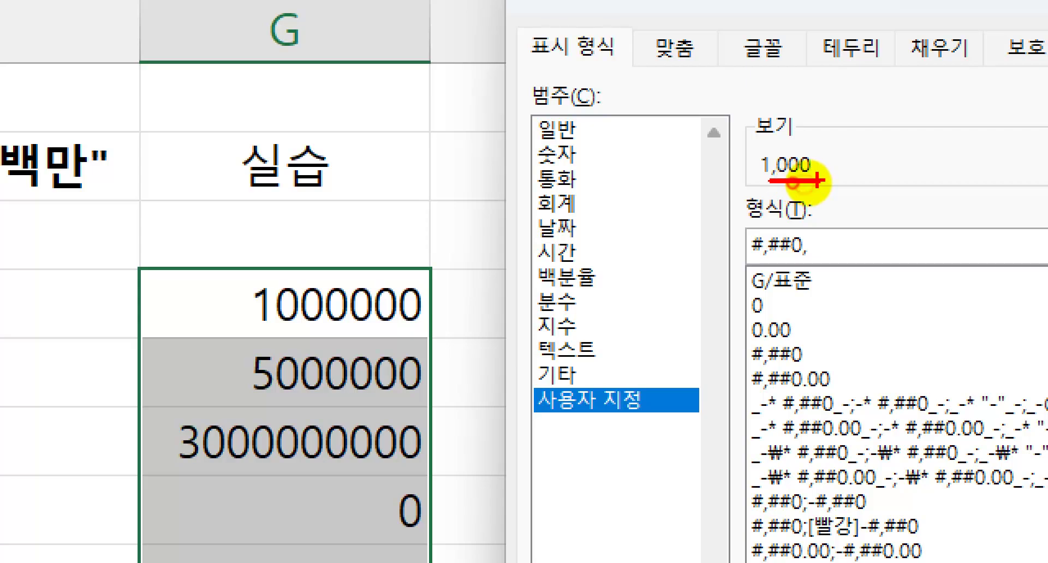
key("Escape")
type(",")
key("ctrl+1")
left_click(808, 183)
key("Escape")
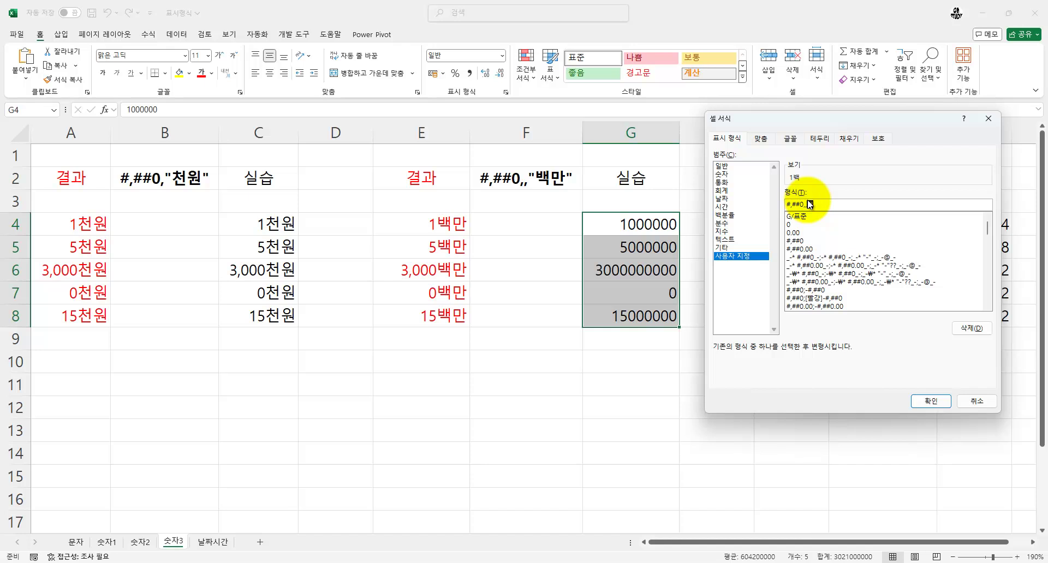
key("Return")
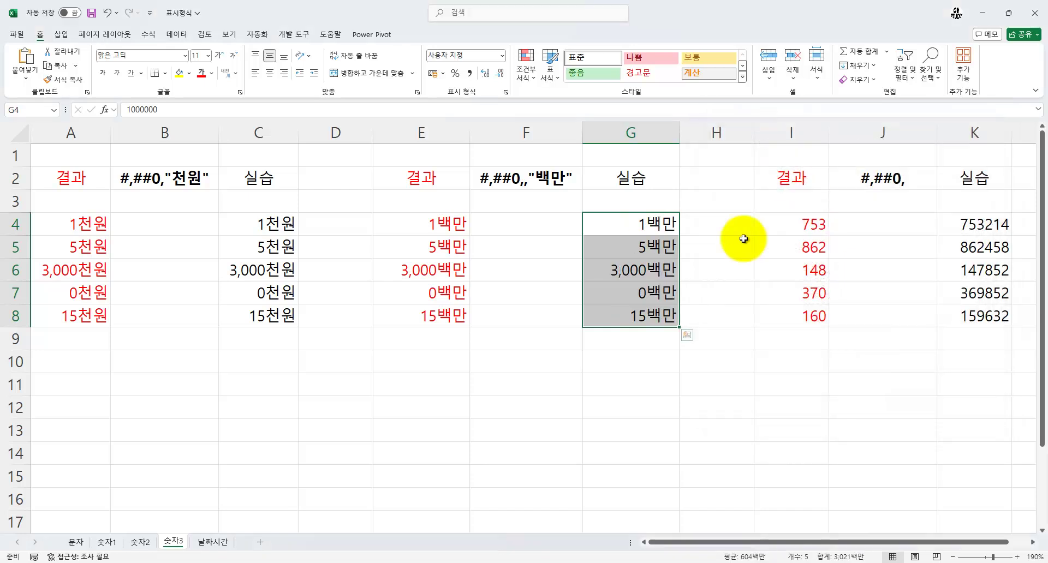
- Check the actual stored values of cells G4 and C4 behind their formatted displays
left_click(649, 224)
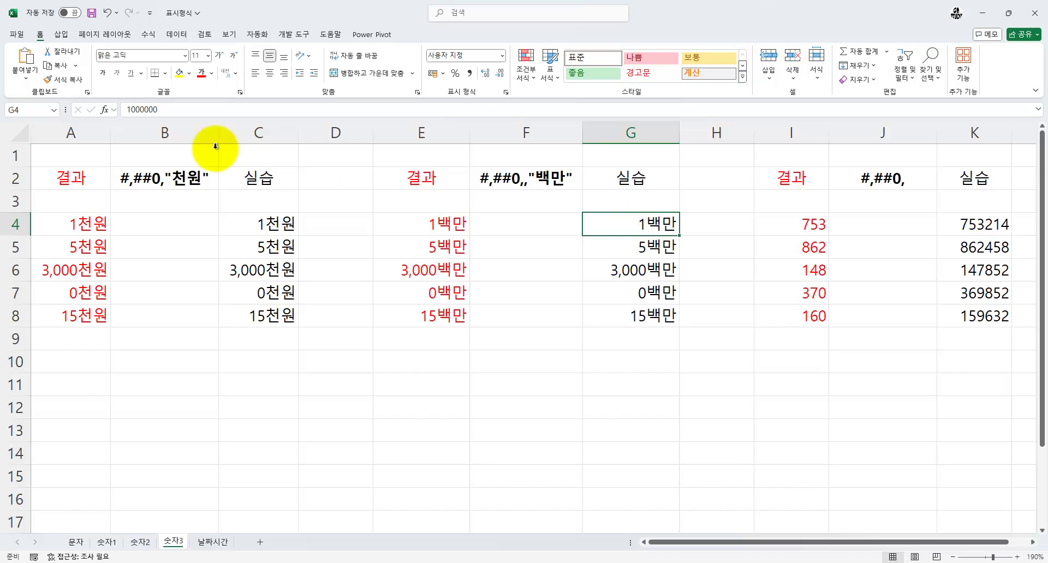
key("ctrl+1")
left_click(134, 108)
left_click_drag(87, 93, 249, 151)
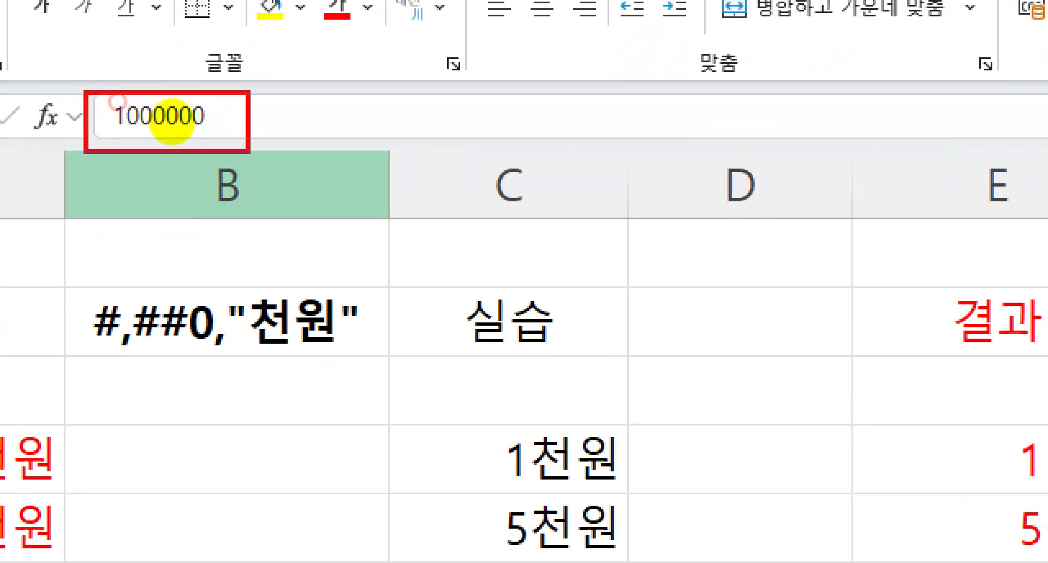
left_click_drag(125, 141, 268, 141)
key("Escape")
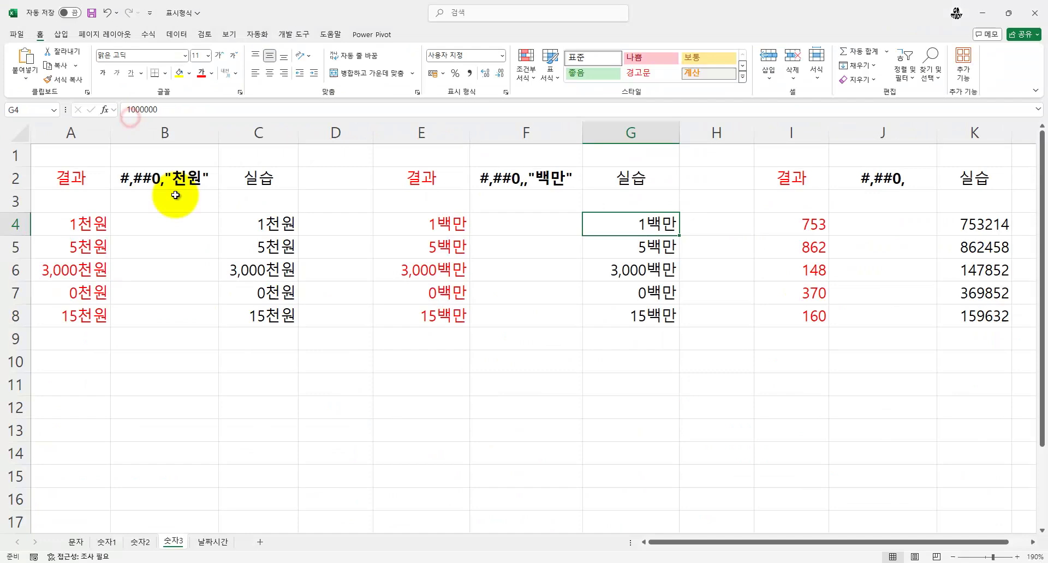
left_click(252, 224)
key("ctrl+1")
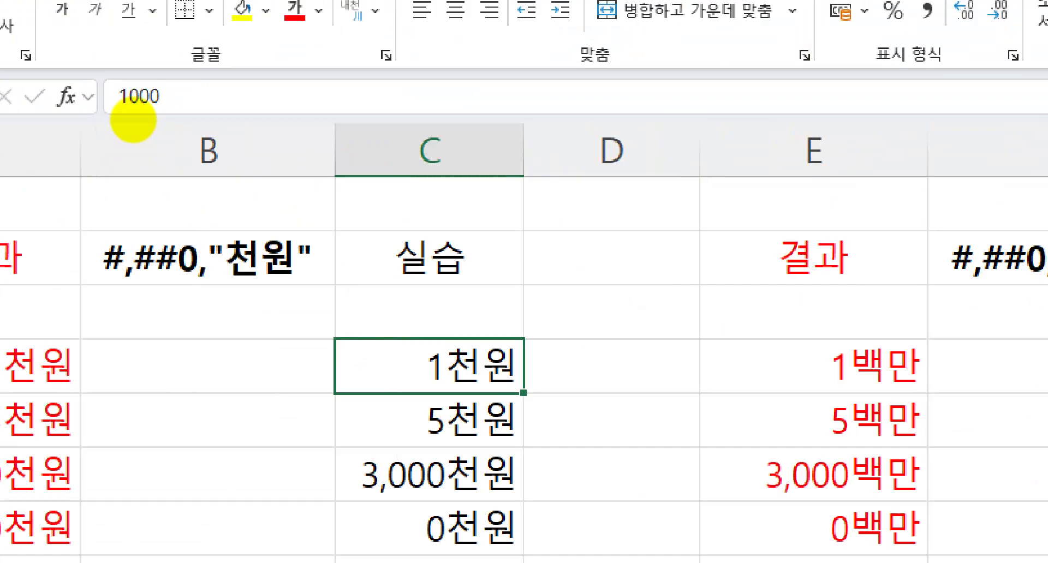
left_click_drag(110, 100, 244, 155)
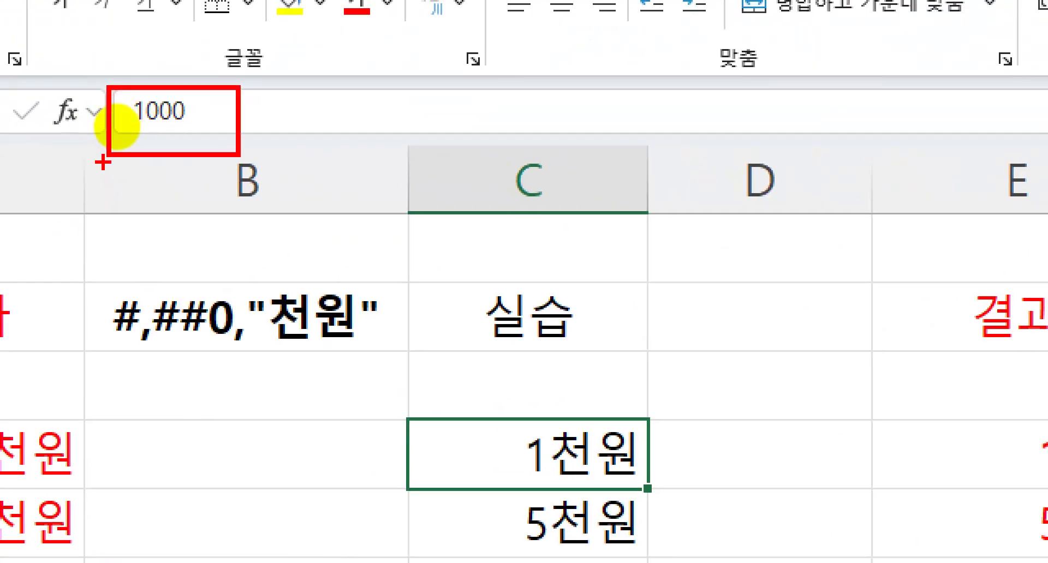
key("Escape")
- Compare the unformatted practice numbers in K4:K8 with the red results in column I and the #,##0, code
key("Right")
key("Right")
key("Right")
key("Right")
key("Right")
key("Right")
key("Right")
key("Right")
key("Right")
key("Right")
key("Right")
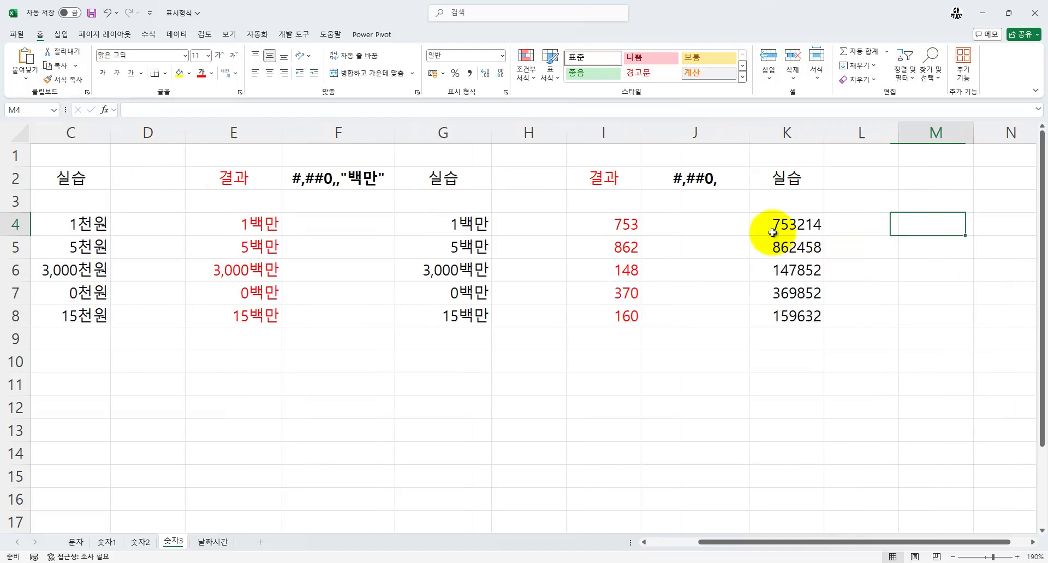
key("Right")
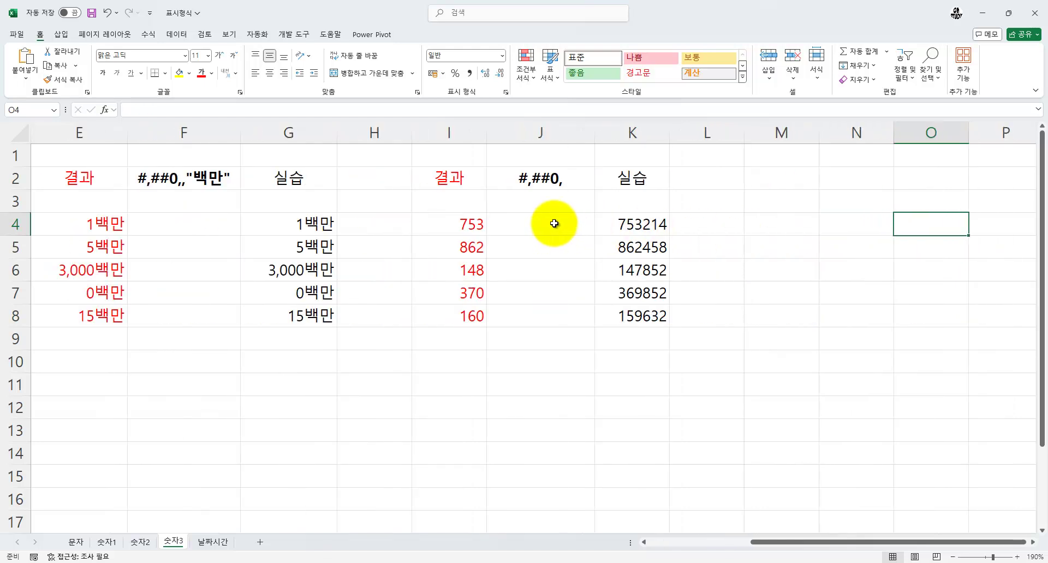
key("ctrl+1")
left_click(590, 241)
mouse_move(499, 161)
left_mouse_down()
mouse_move(573, 197)
mouse_move(685, 328)
left_mouse_up()
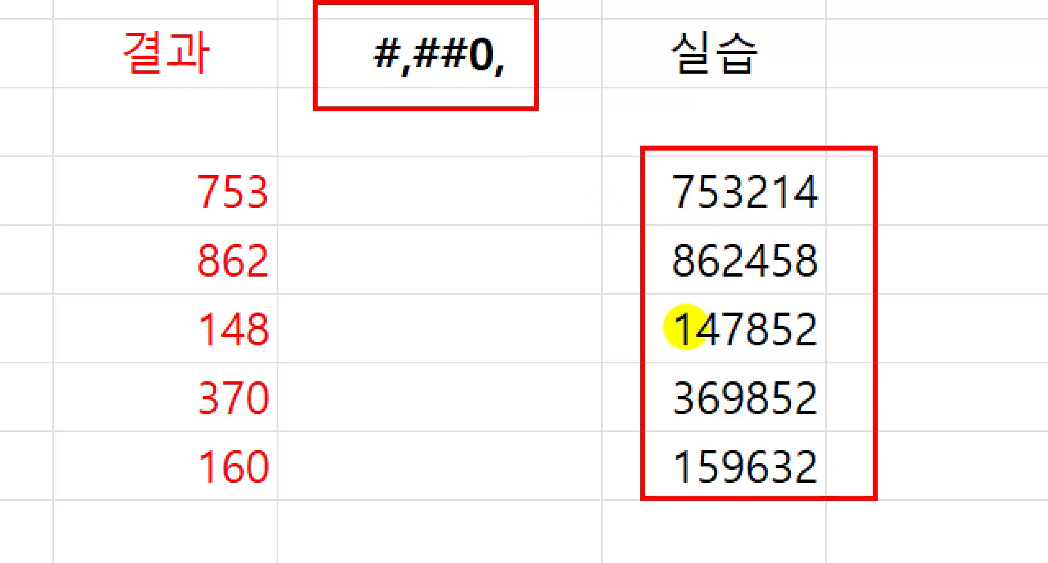
mouse_move(745, 158)
left_mouse_down()
mouse_move(761, 172)
mouse_move(878, 463)
mouse_move(859, 496)
mouse_move(828, 494)
left_mouse_up()
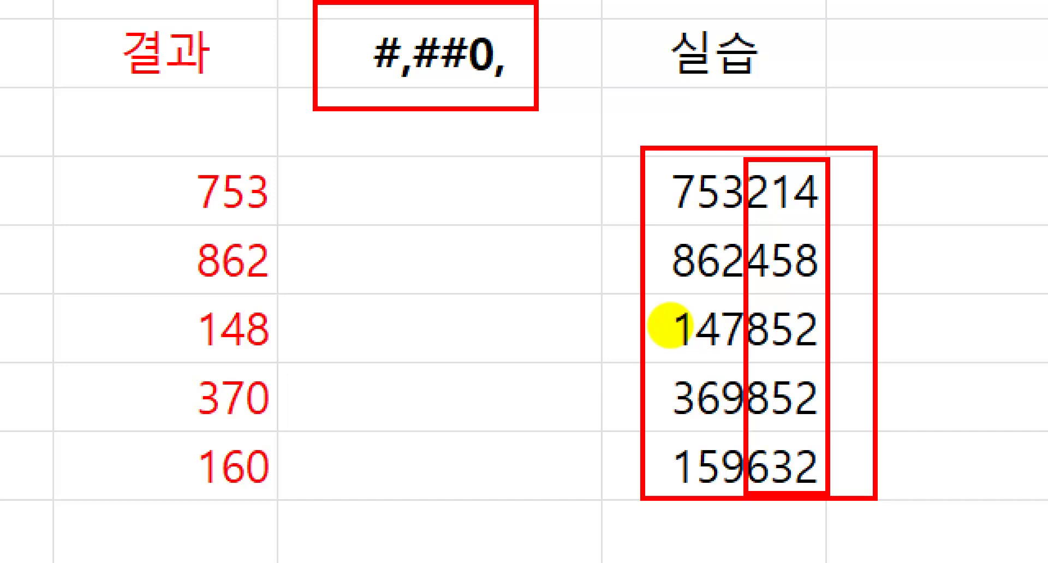
- Compare the last three digits of each number in K4:K8 with the thousands-scaled red results in column I
mouse_move(761, 158)
left_mouse_down()
mouse_move(814, 216)
mouse_move(796, 258)
mouse_move(820, 289)
left_mouse_up()
left_click_drag(767, 308, 800, 341)
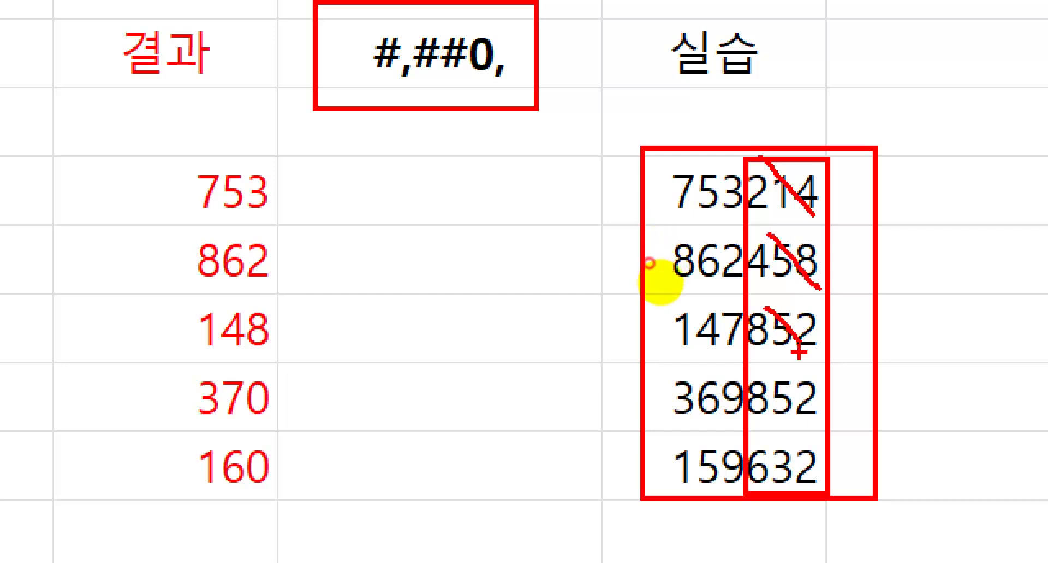
mouse_move(768, 379)
left_mouse_down()
mouse_move(805, 419)
mouse_move(817, 495)
left_mouse_up()
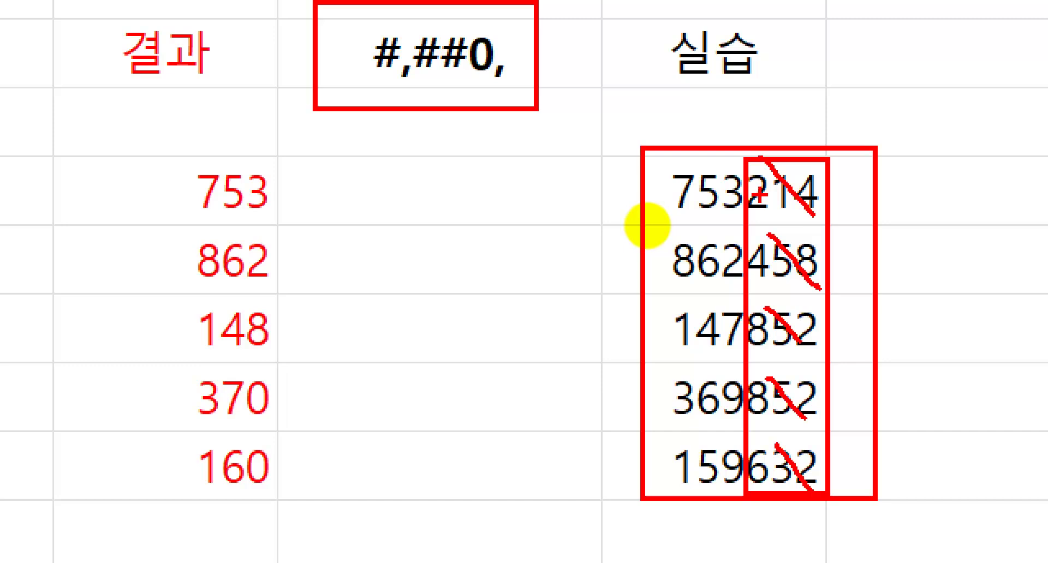
left_click_drag(740, 170, 780, 198)
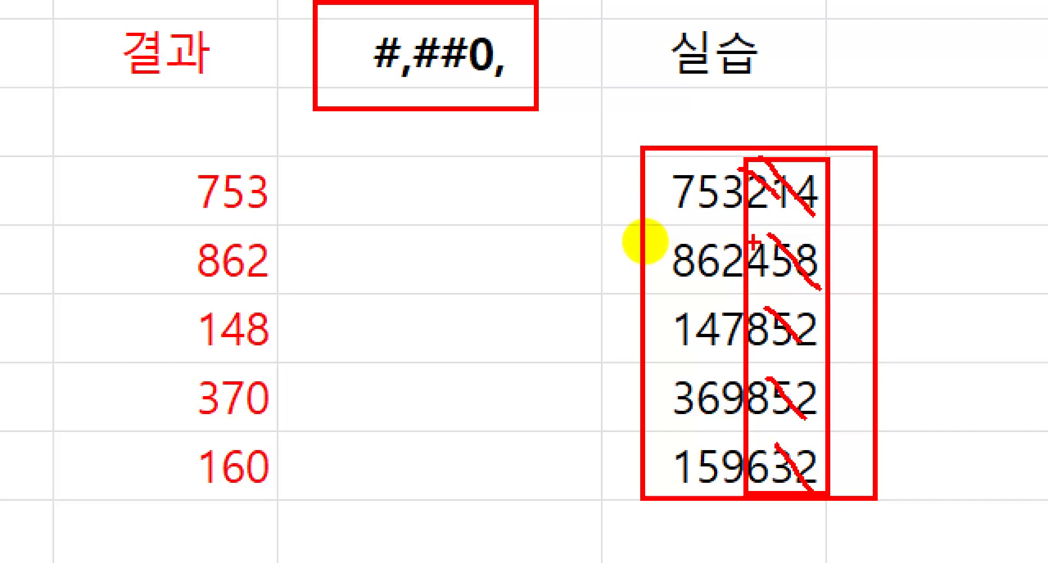
left_click_drag(754, 244, 785, 286)
mouse_move(733, 358)
left_mouse_down()
mouse_move(669, 313)
mouse_move(704, 290)
mouse_move(761, 325)
mouse_move(727, 363)
left_mouse_up()
left_click_drag(506, 296, 506, 362)
mouse_move(572, 315)
left_mouse_down()
mouse_move(617, 343)
mouse_move(568, 381)
mouse_move(600, 347)
left_mouse_up()
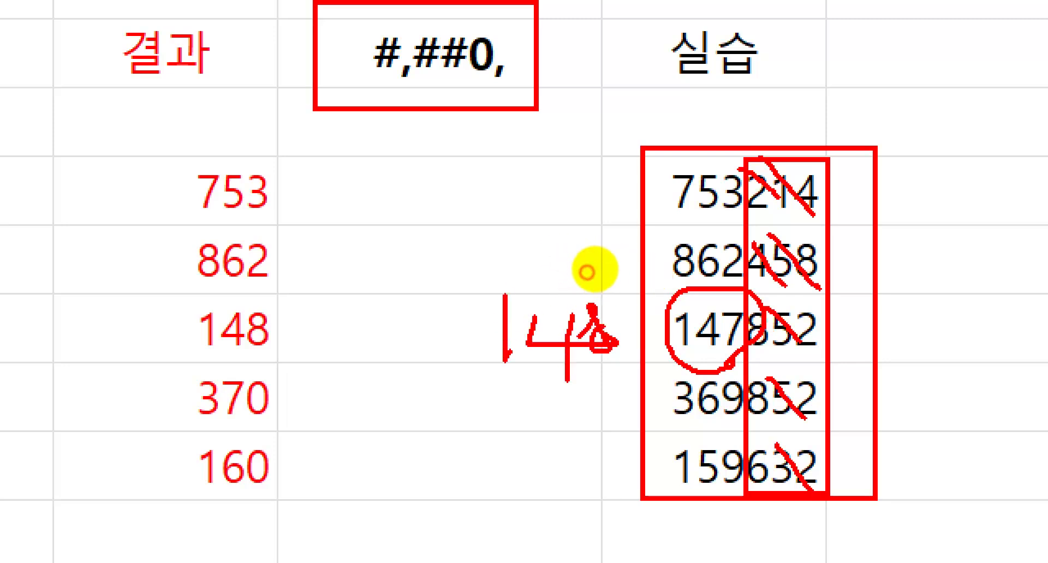
left_click_drag(167, 362, 300, 362)
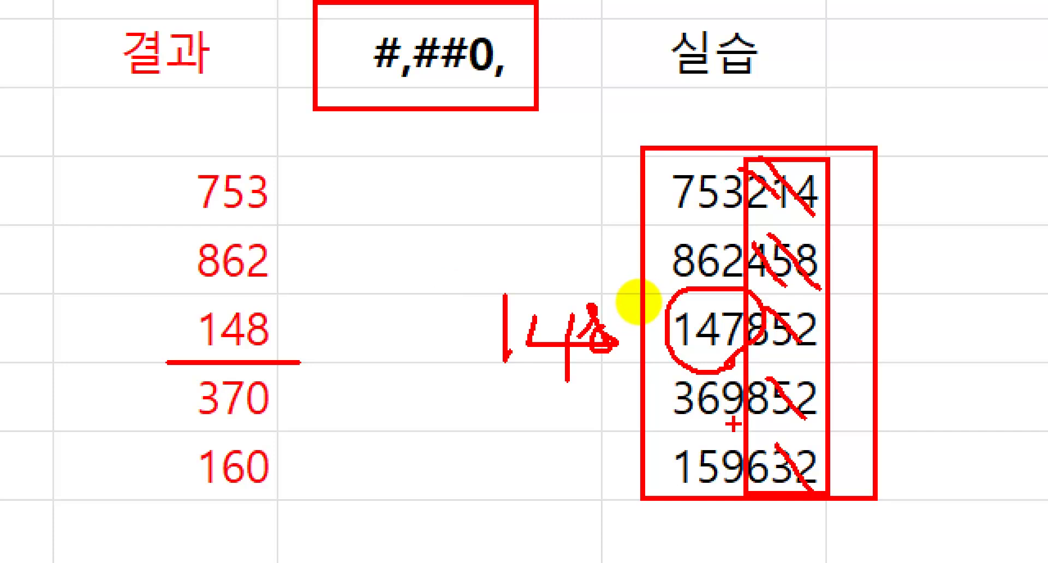
left_click_drag(736, 425, 787, 412)
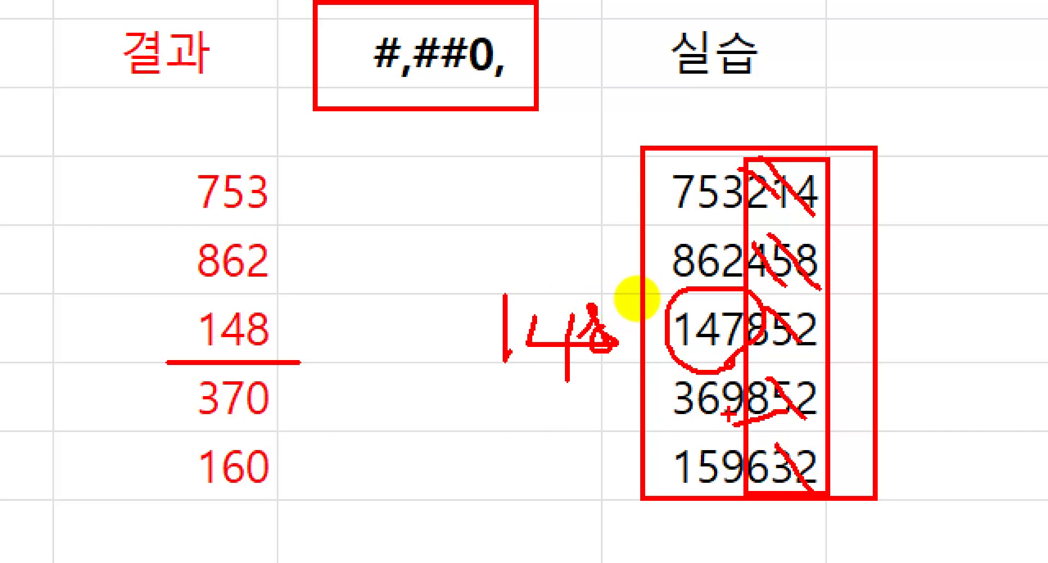
left_click_drag(160, 432, 305, 432)
left_click_drag(745, 491, 781, 492)
left_click_drag(656, 502, 734, 499)
left_click_drag(186, 498, 313, 496)
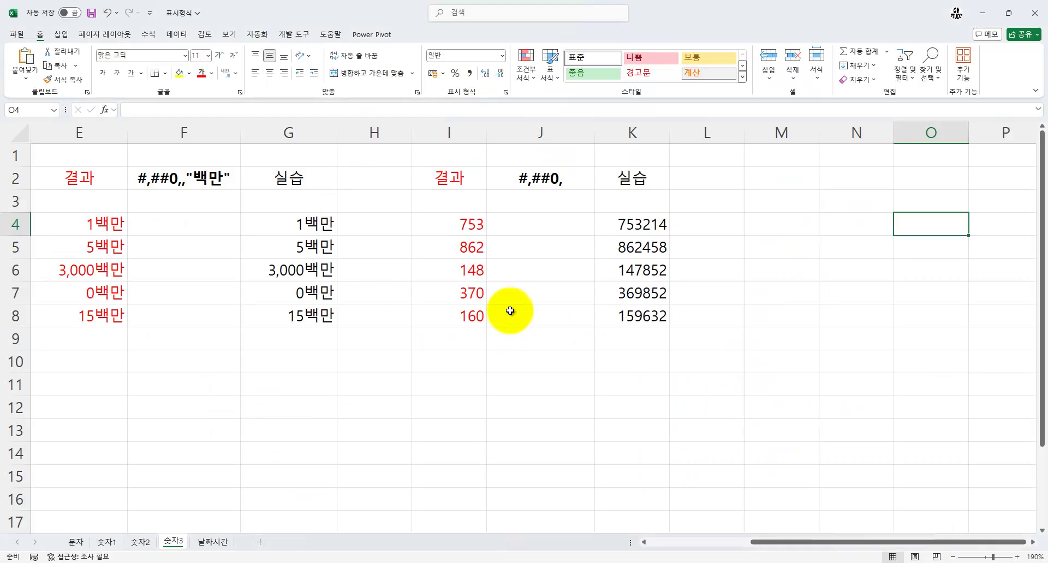
- Apply the custom number format #,##0, to K4:K8, extending the built-in #,##0 code with one scaling comma
left_click_drag(783, 191, 782, 461)
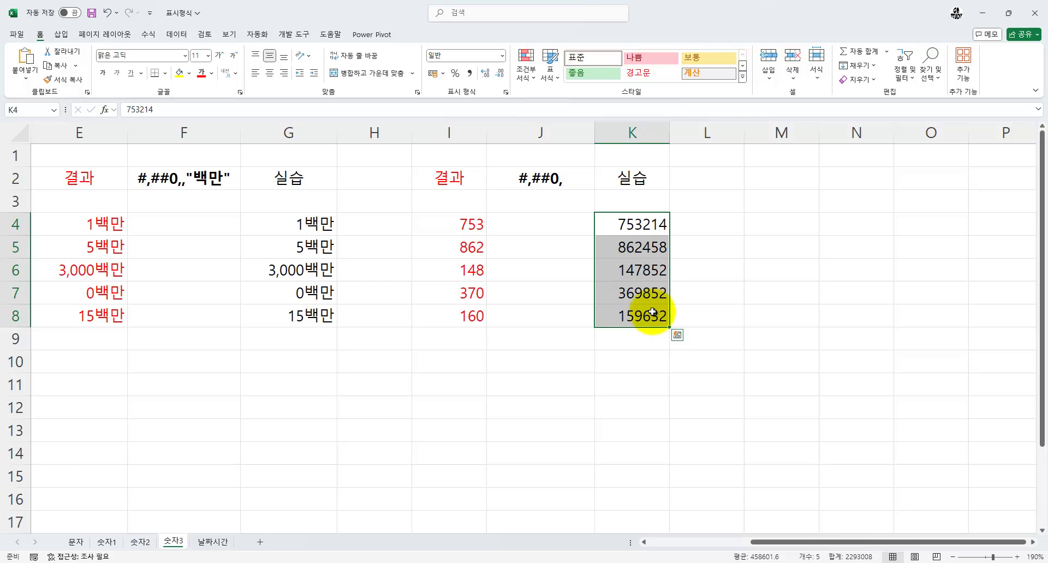
key("ctrl+1")
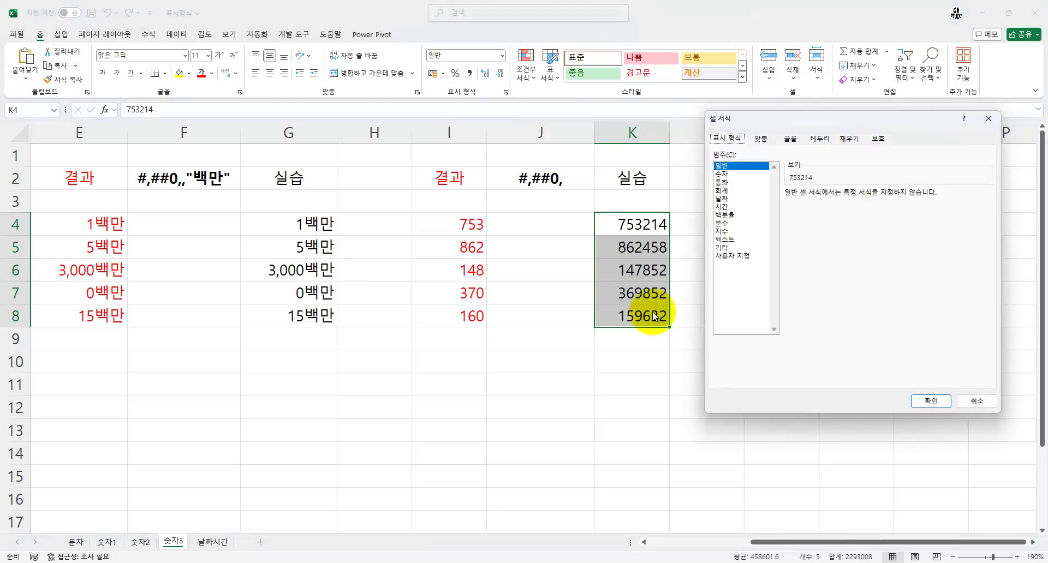
left_click(724, 256)
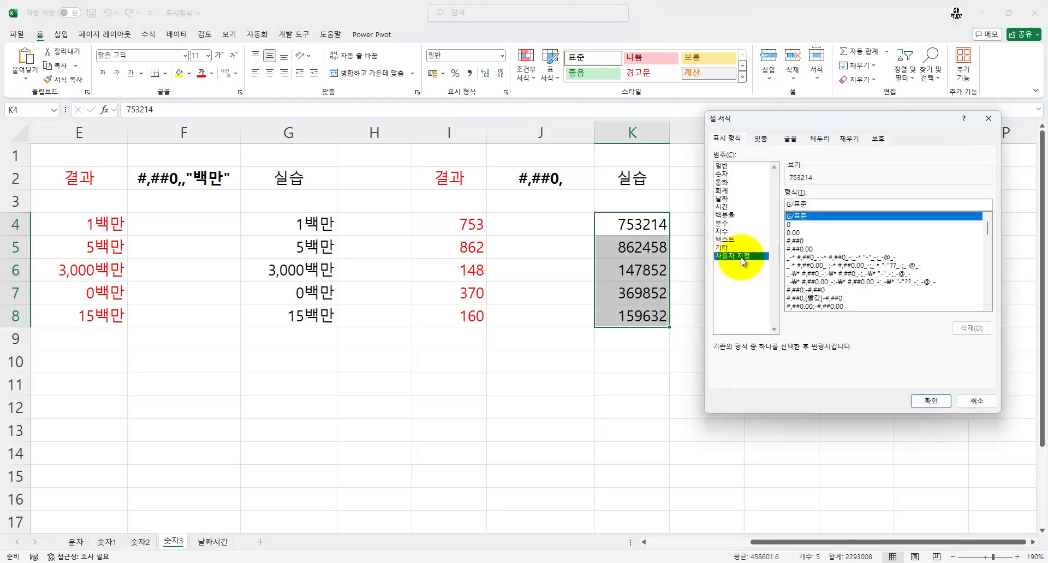
left_click(792, 240)
left_click(812, 204)
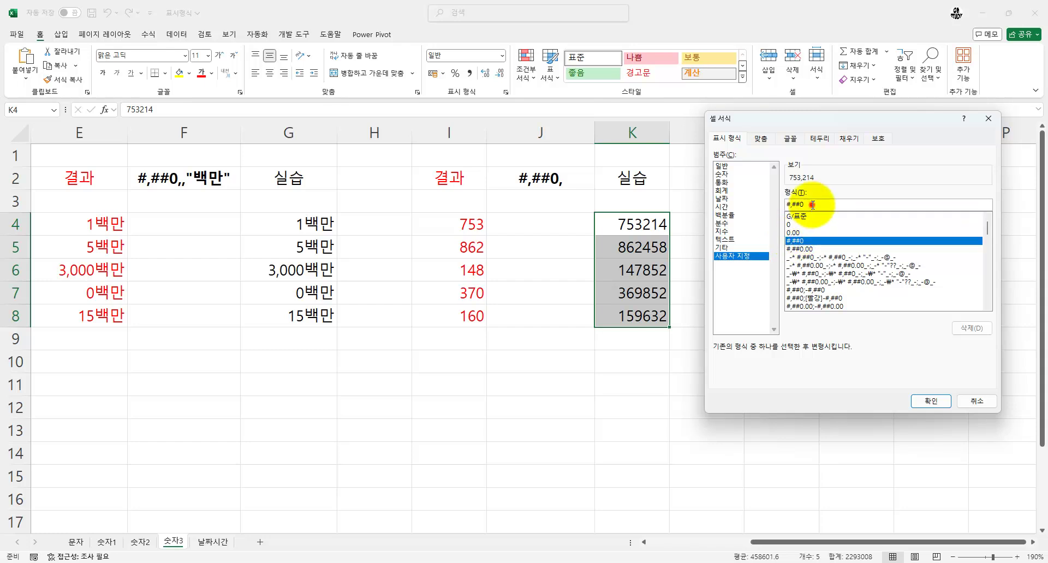
type(",")
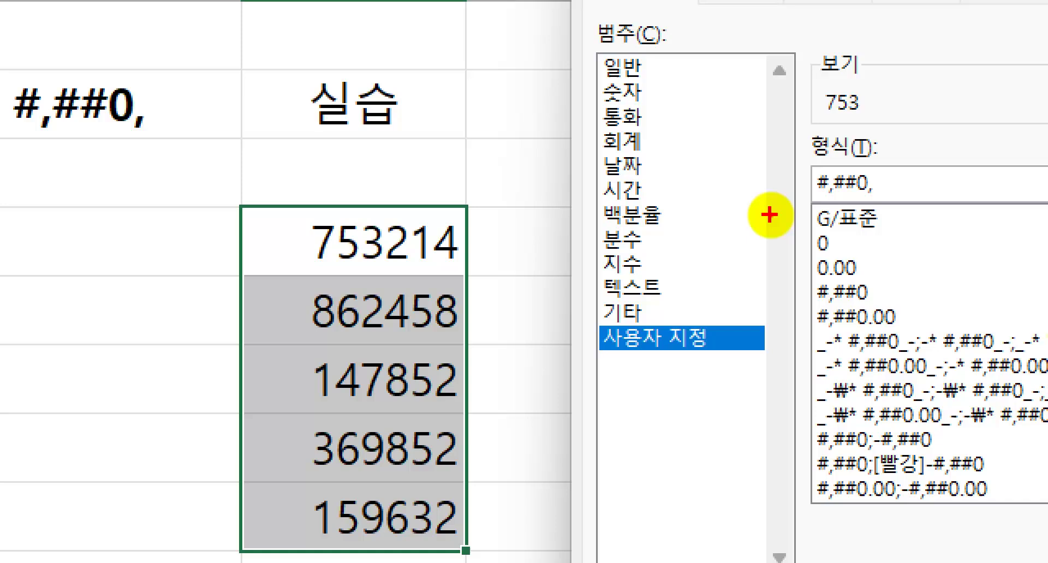
left_click_drag(873, 116, 889, 103)
left_click_drag(378, 214, 482, 273)
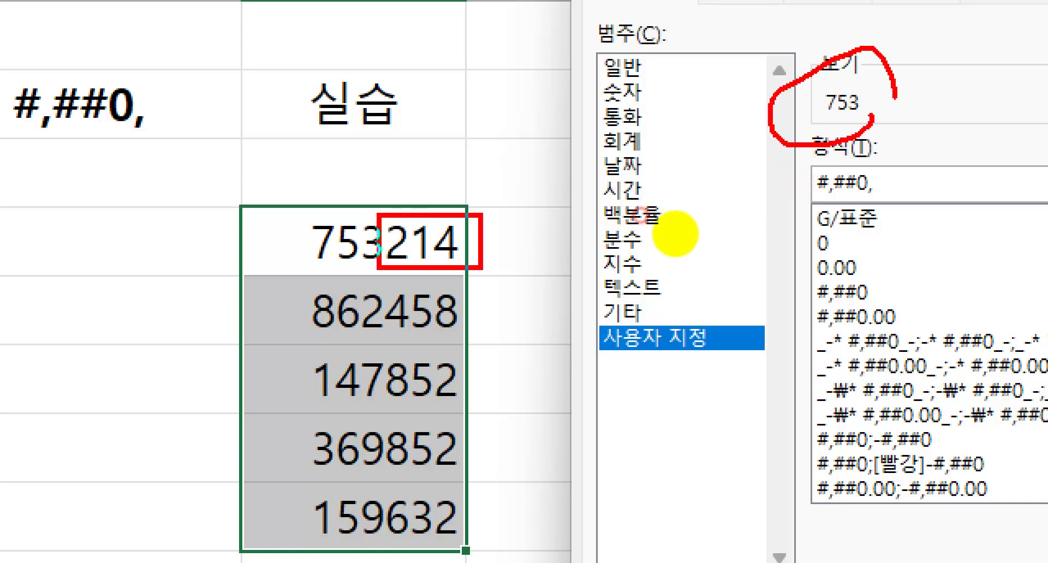
left_click_drag(387, 181, 417, 168)
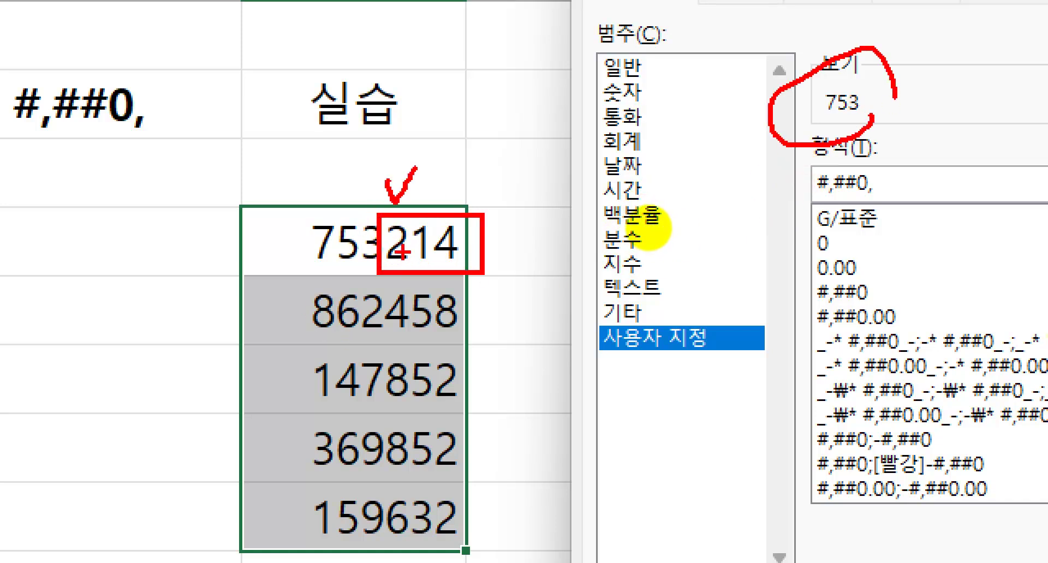
left_click_drag(311, 275, 374, 275)
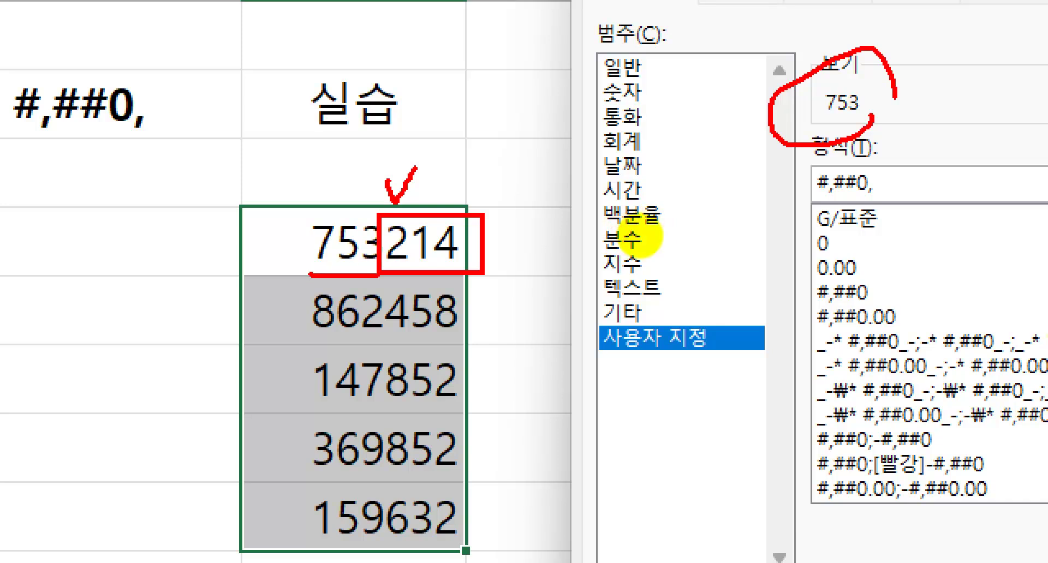
key("Escape")
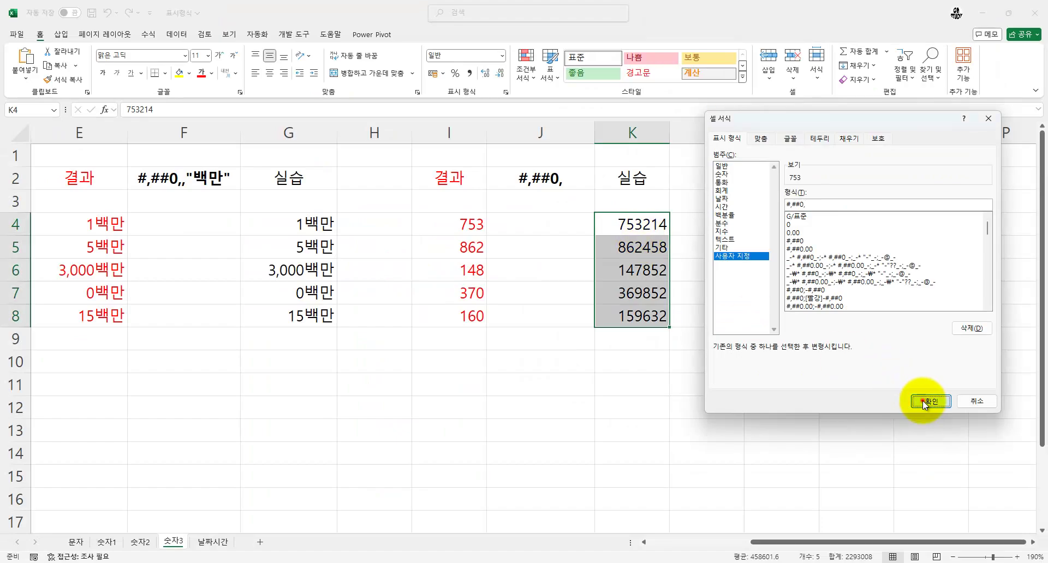
left_click(923, 402)
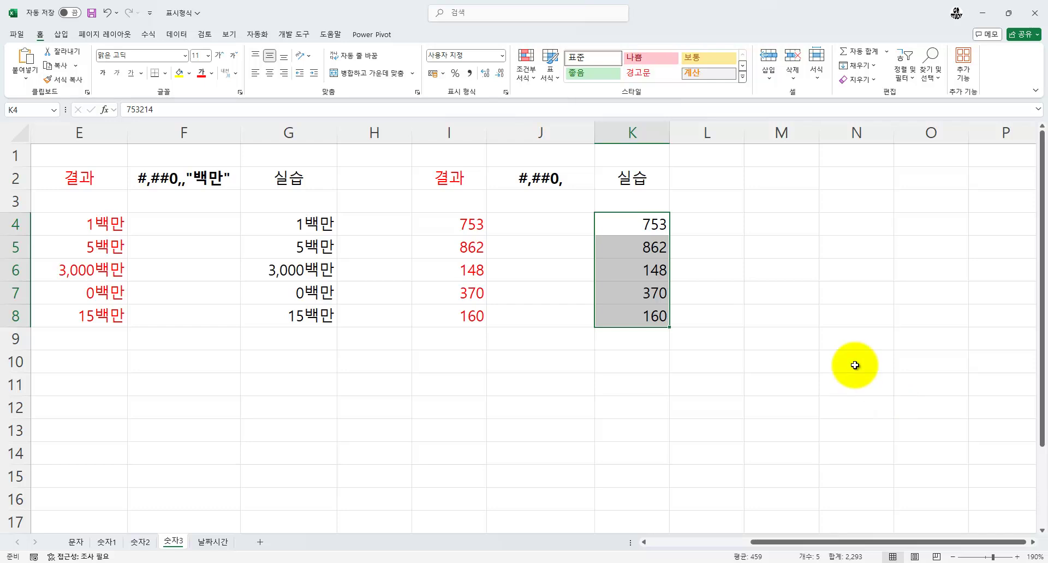
- Check the actual stored value of cell K4 behind its scaled display
left_click(651, 223)
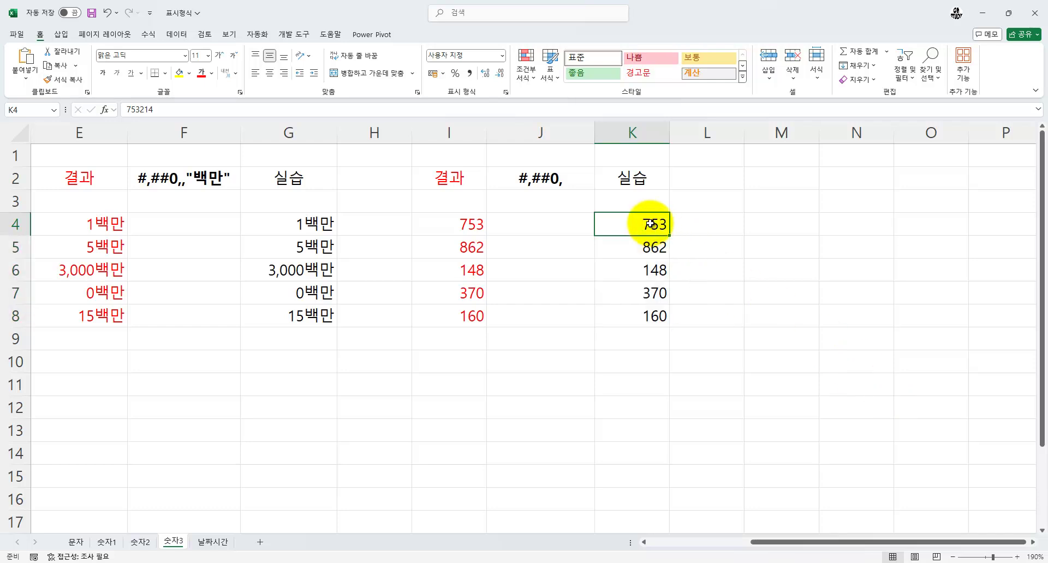
key("ctrl+1")
left_click(159, 112)
left_click_drag(45, 63, 196, 138)
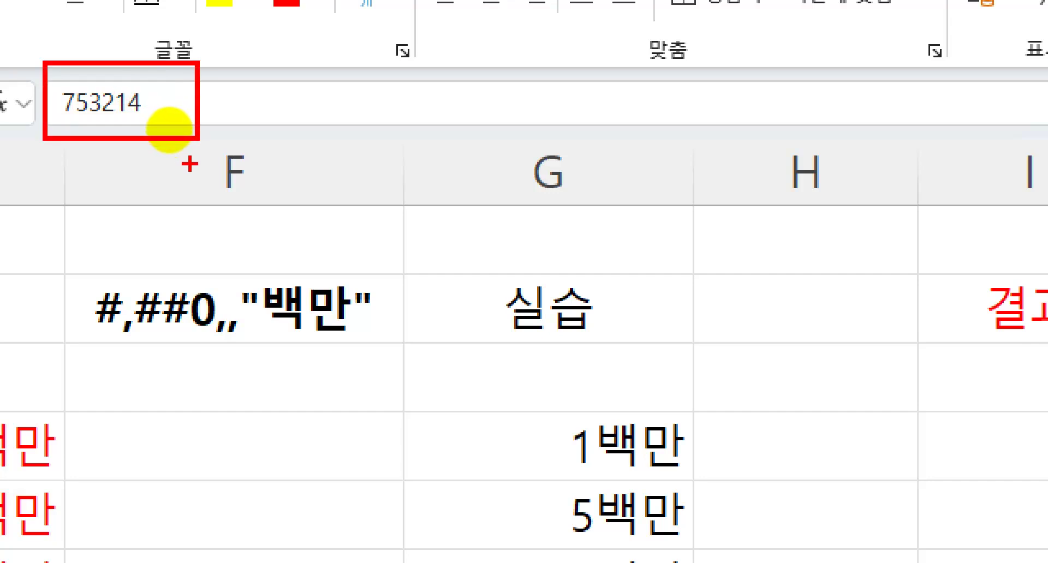
key("Escape")
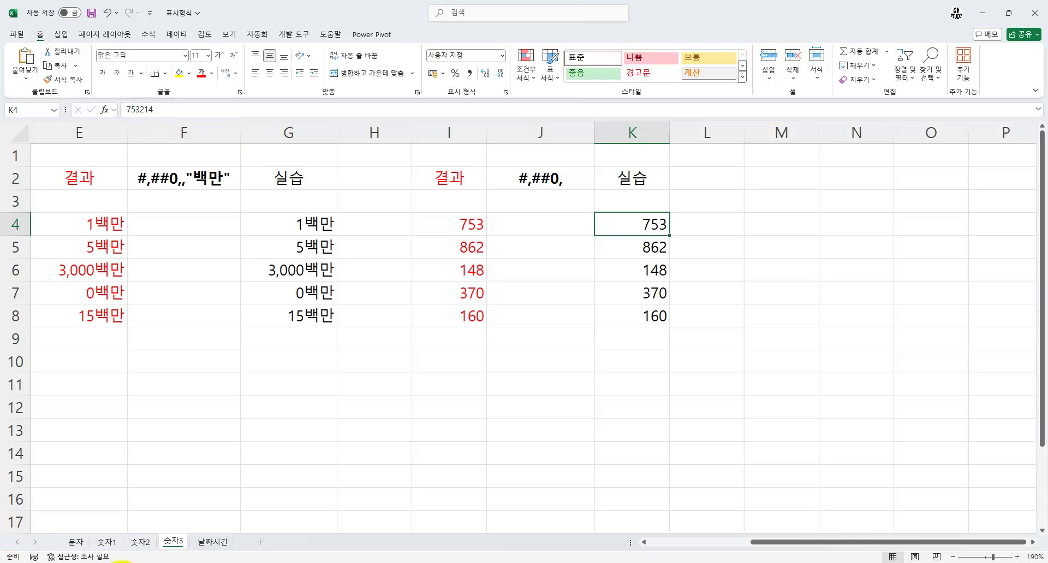
- Switch to the 날짜시간 sheet and check the stored dates behind the practice range C4:C8
left_click(211, 546)
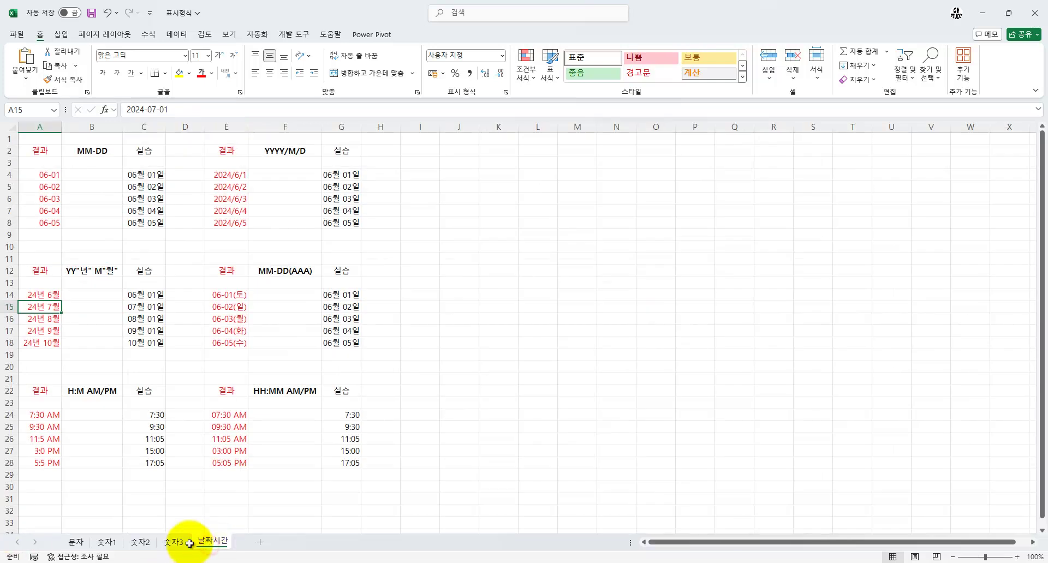
scroll(70, 283, "up", 1, "ctrl")
scroll(73, 297, "up", 2)
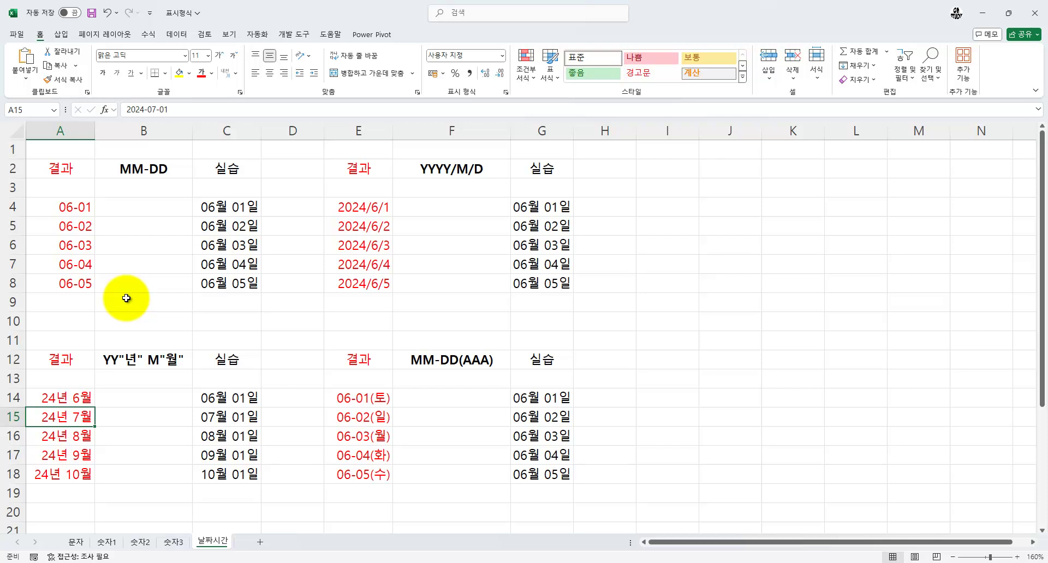
left_click_drag(224, 208, 234, 283)
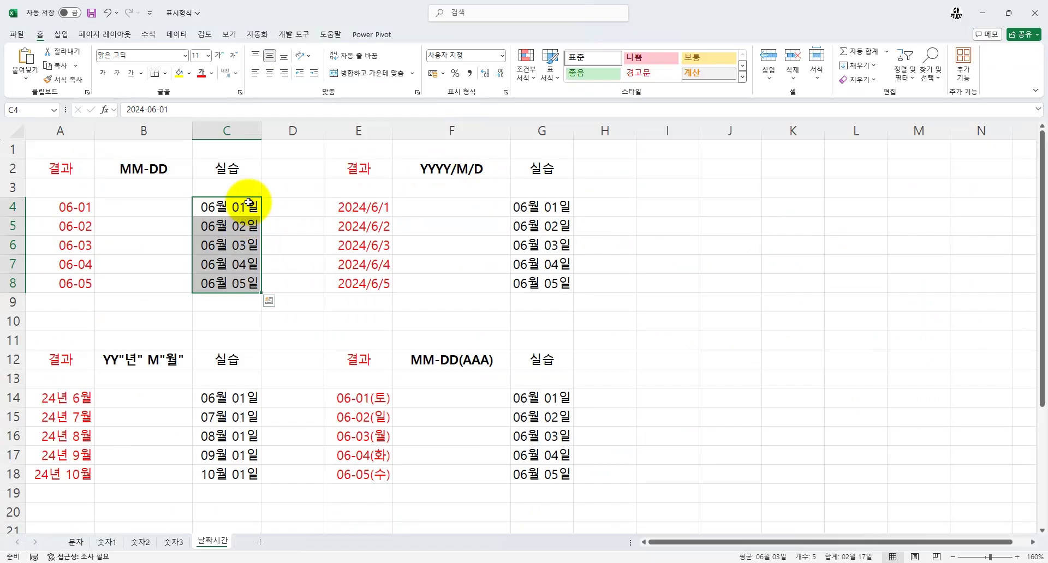
- Try entering 6-1 in the empty cell I4 to test how it is recognised as a date
left_click(697, 207)
type("6-1")
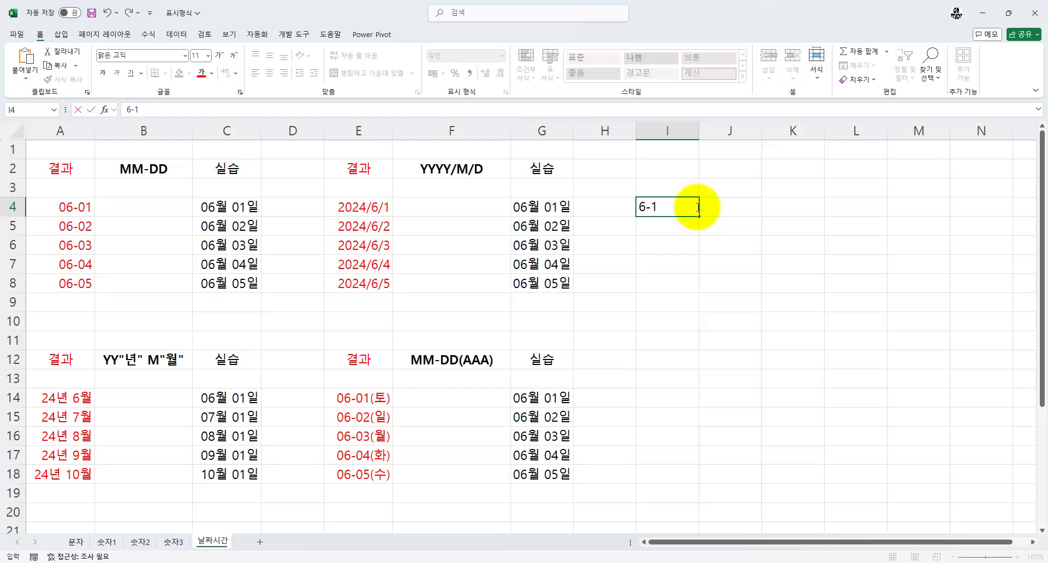
key("Return")
left_click(696, 207)
- Replace the custom date format of C4:C8 with mm-dd
left_click_drag(246, 208, 247, 280)
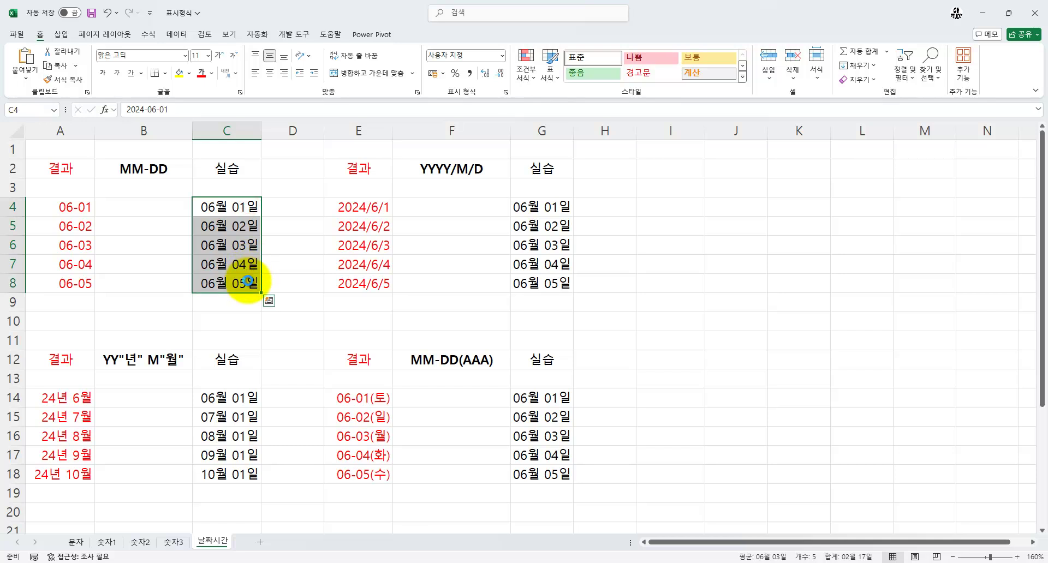
key("ctrl+1")
left_click_drag(756, 122, 352, 68)
left_click_drag(437, 154, 330, 153)
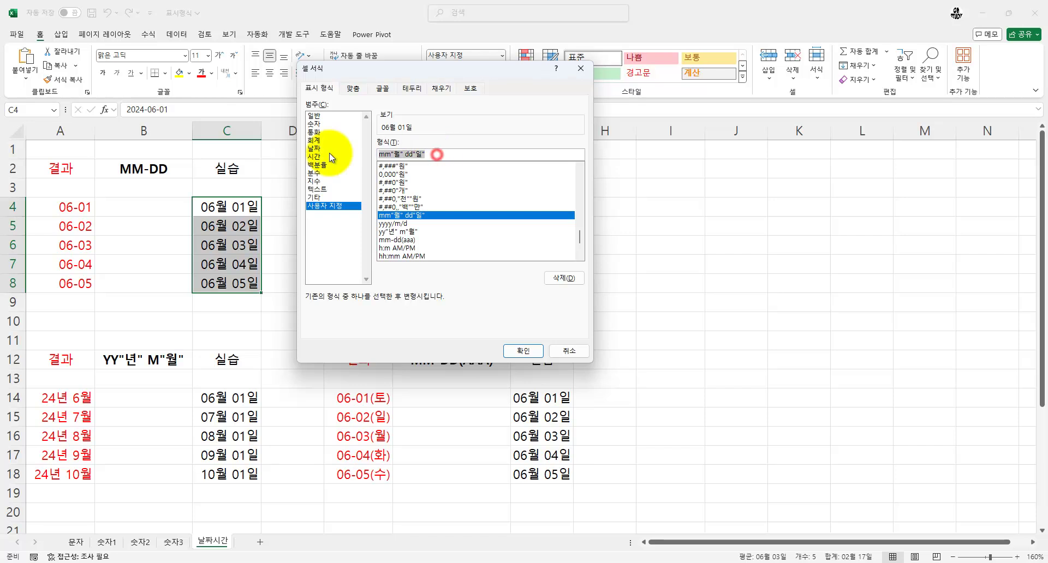
type("mm-")
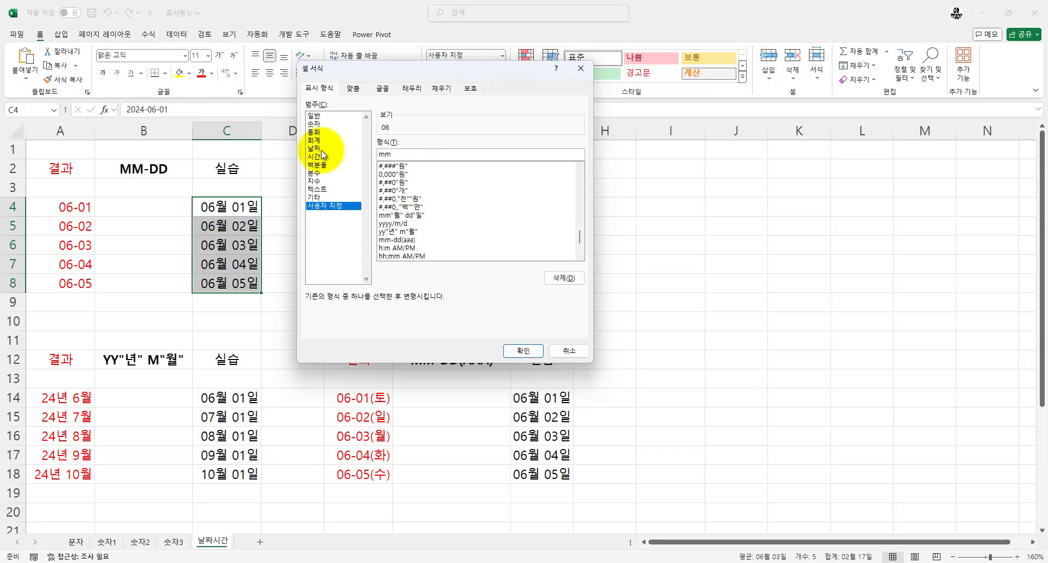
type("dd")
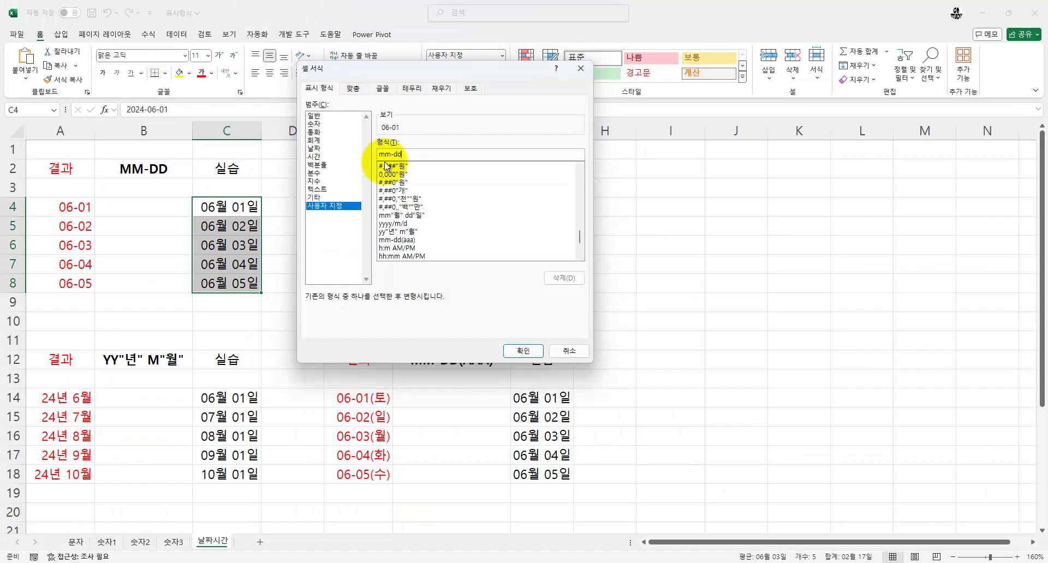
left_click(523, 351)
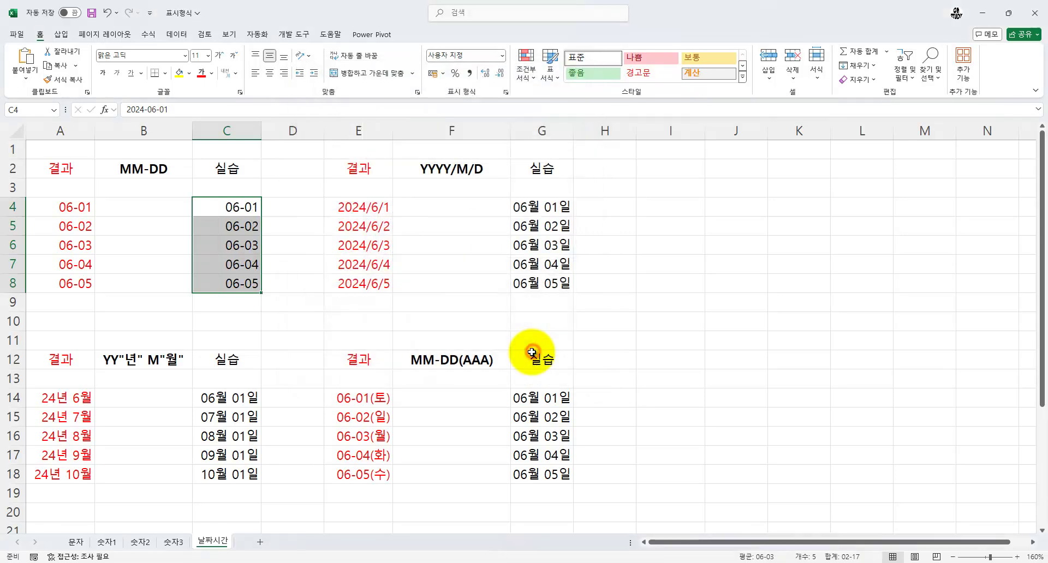
- Compare the year, month and day parts of the YYYY/M/D code with the red results in column E for G4:G8
left_click_drag(533, 206, 552, 284)
key("ctrl+1")
left_click(476, 188)
mouse_move(416, 159)
left_mouse_down()
mouse_move(447, 176)
mouse_move(404, 155)
left_mouse_up()
left_click_drag(49, 216, 144, 266)
left_click_drag(413, 104, 456, 152)
left_click_drag(160, 223, 191, 265)
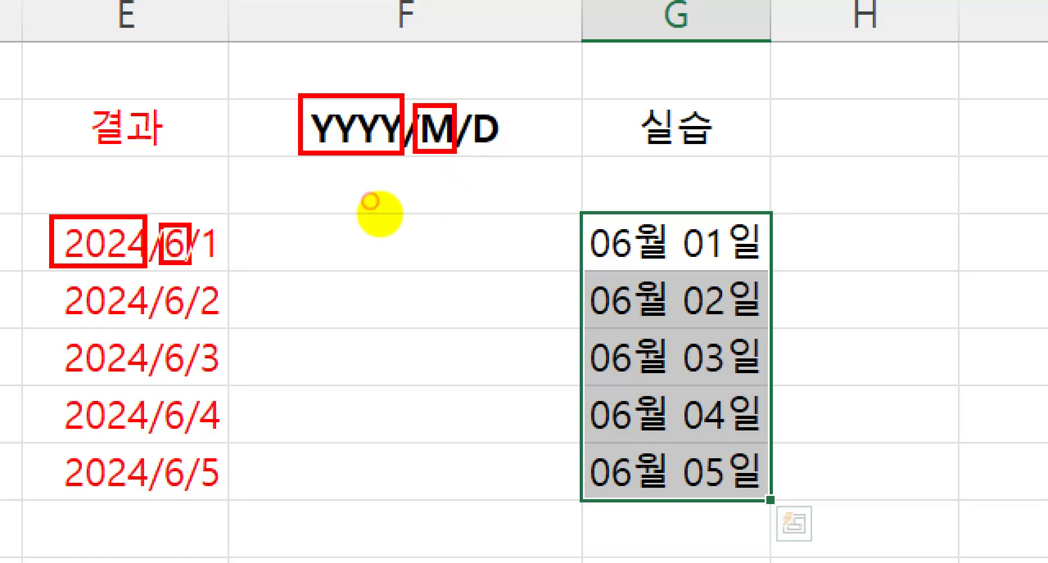
left_click_drag(472, 103, 514, 165)
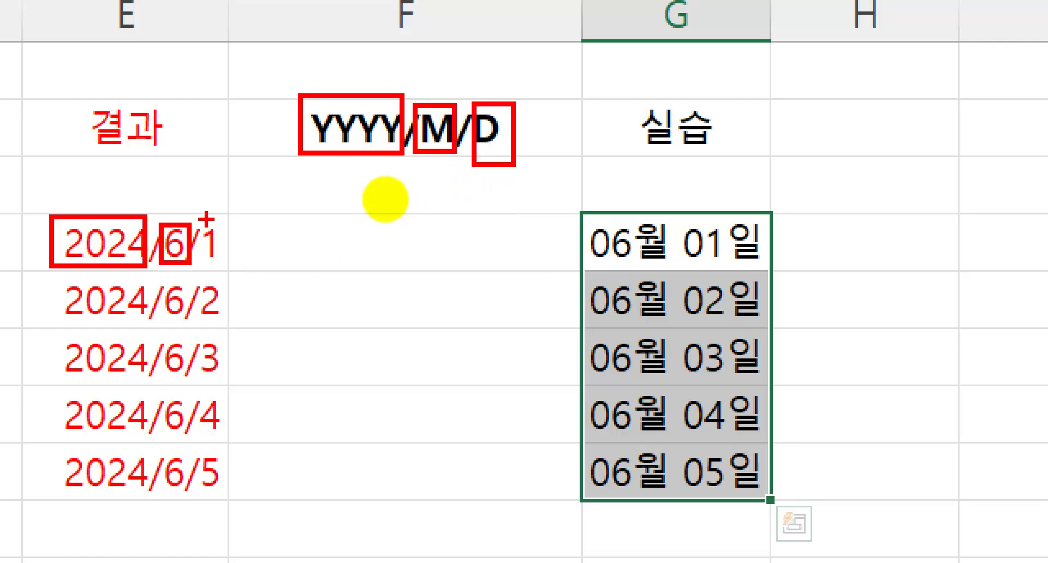
left_click_drag(240, 218, 202, 263)
key("Escape")
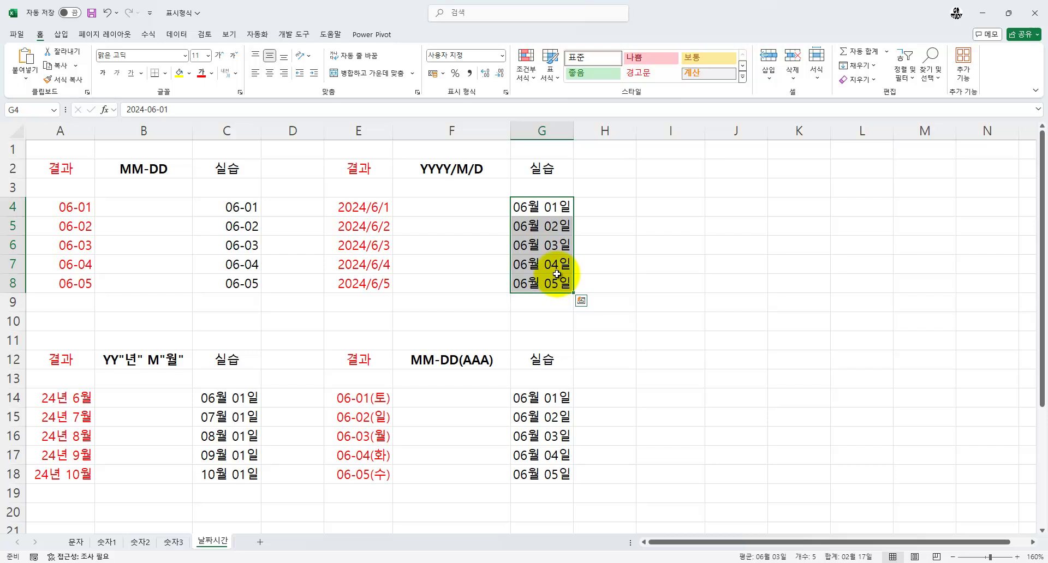
- Replace the custom date format of G4:G8 with yyyy/m/d
key("ctrl+1")
left_click_drag(472, 74, 775, 75)
left_click_drag(737, 154, 584, 154)
type("yyyy")
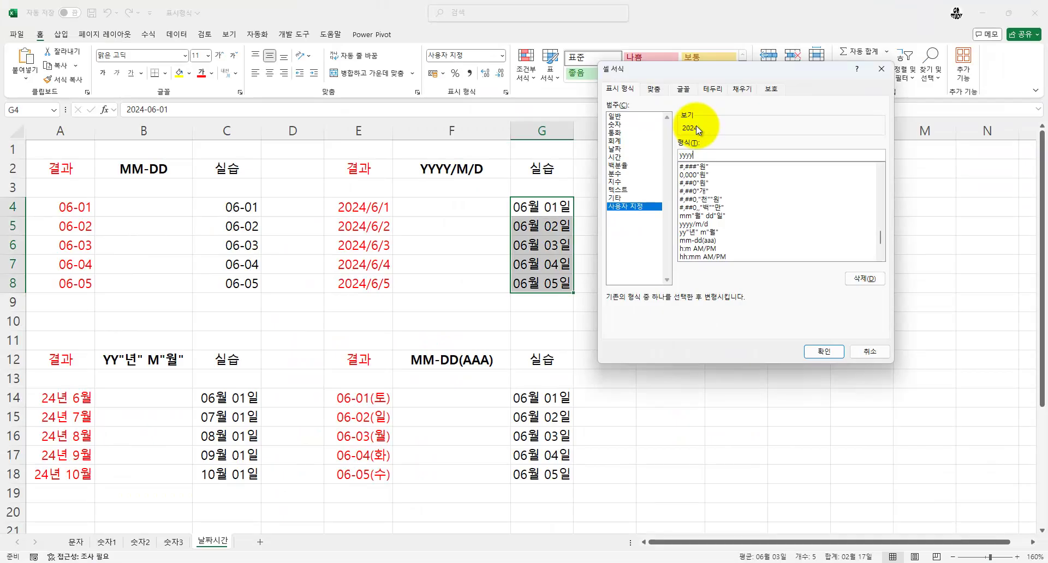
type("m/d")
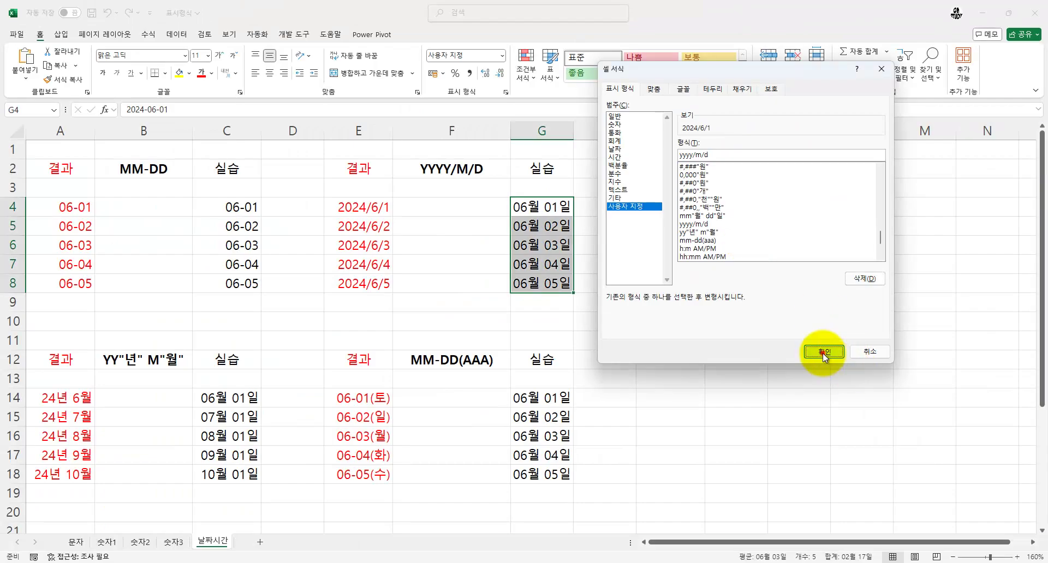
left_click(822, 353)
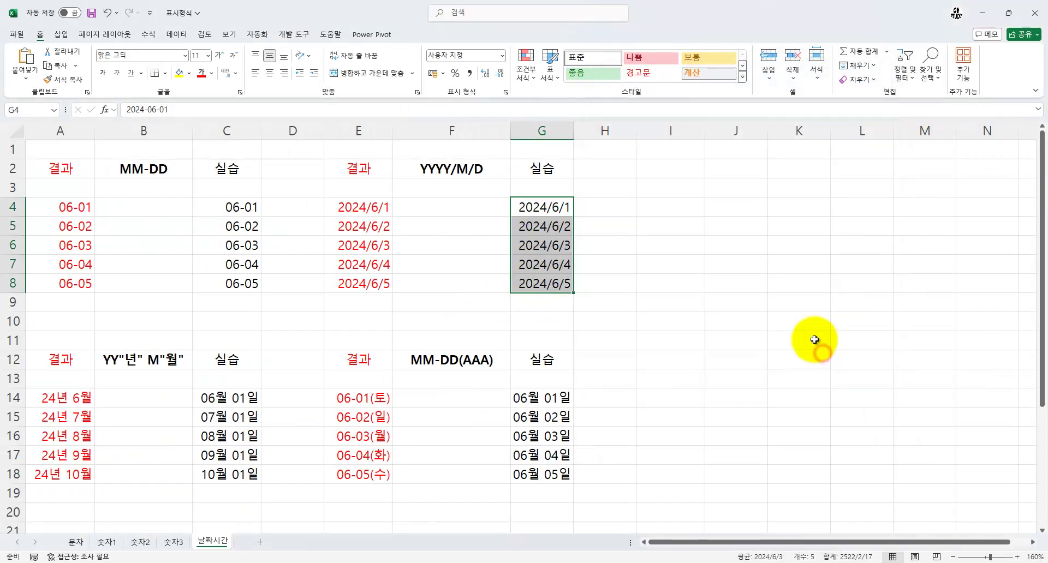
- Replace the custom date format of C14:C18 with yy년 m월
left_click(132, 416)
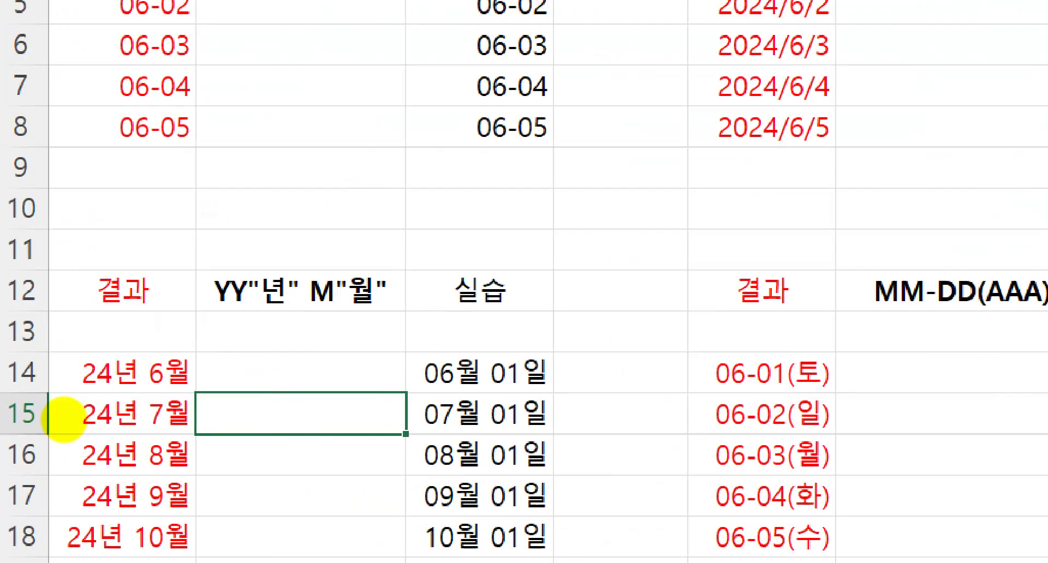
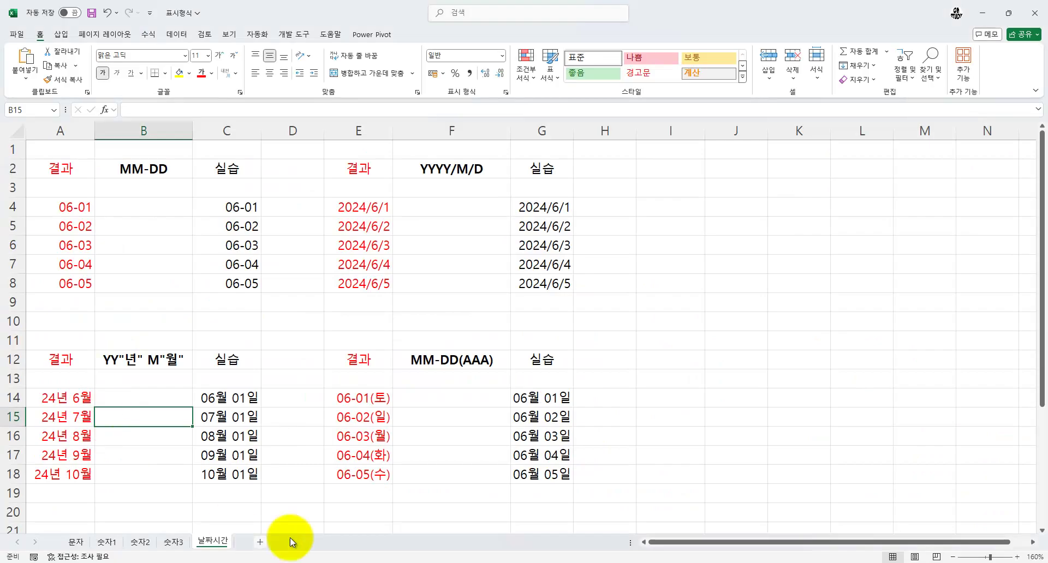
scroll(228, 416, "down", 2)
scroll(228, 416, "down", 1)
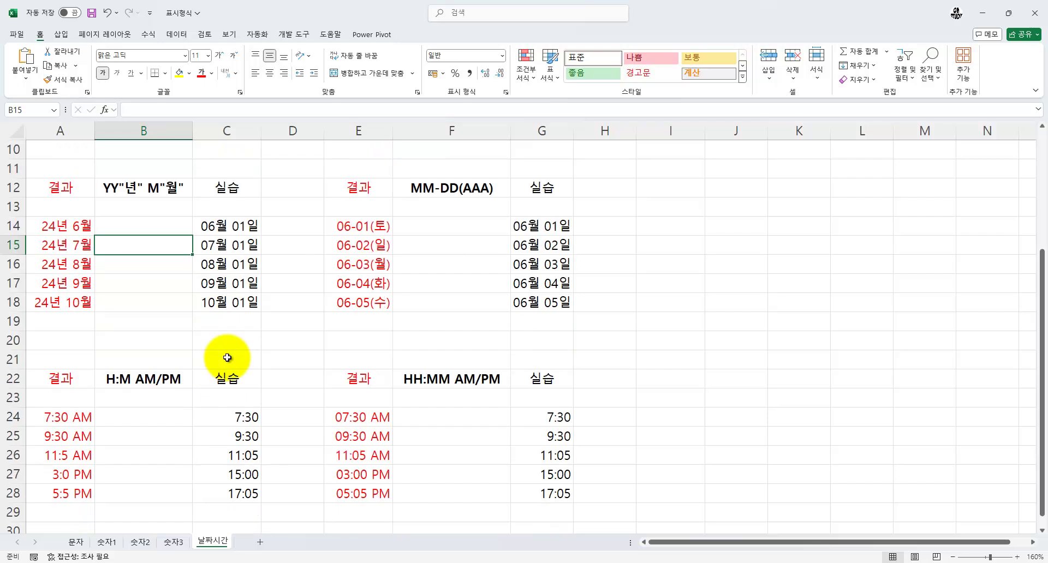
left_click_drag(229, 226, 236, 301)
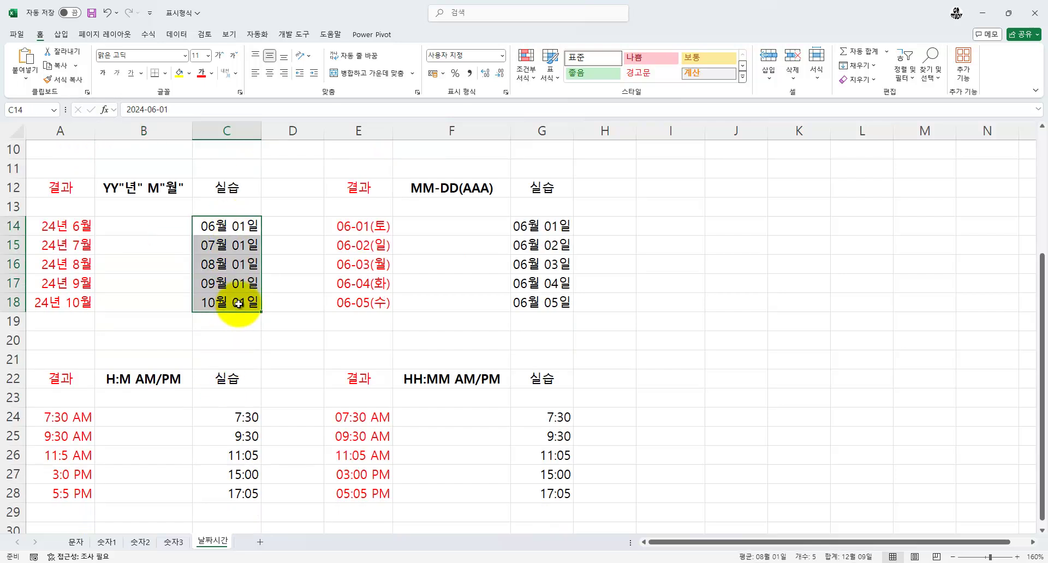
key("ctrl+1")
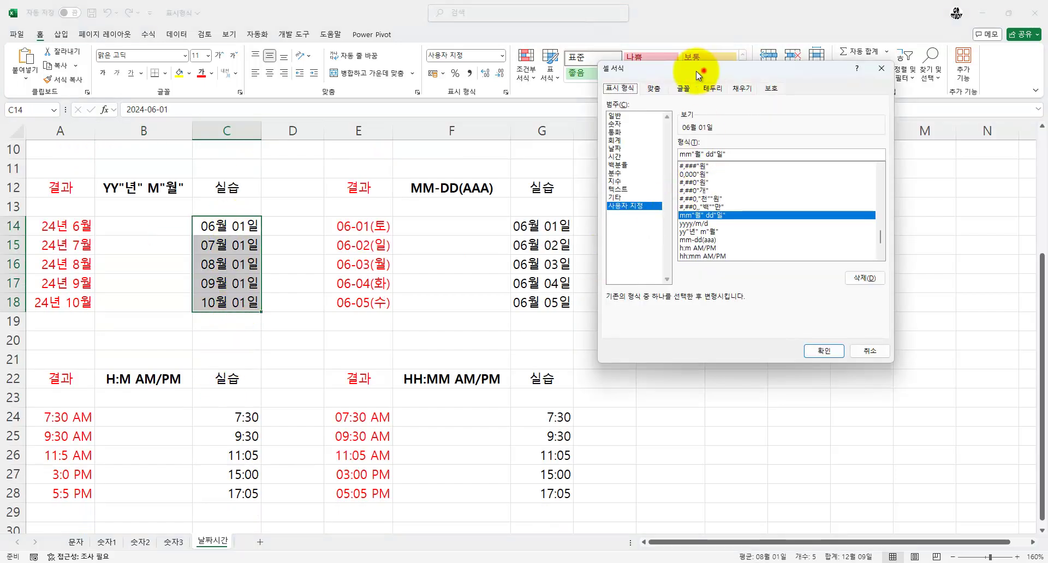
left_click_drag(703, 71, 404, 101)
left_click_drag(435, 186, 285, 186)
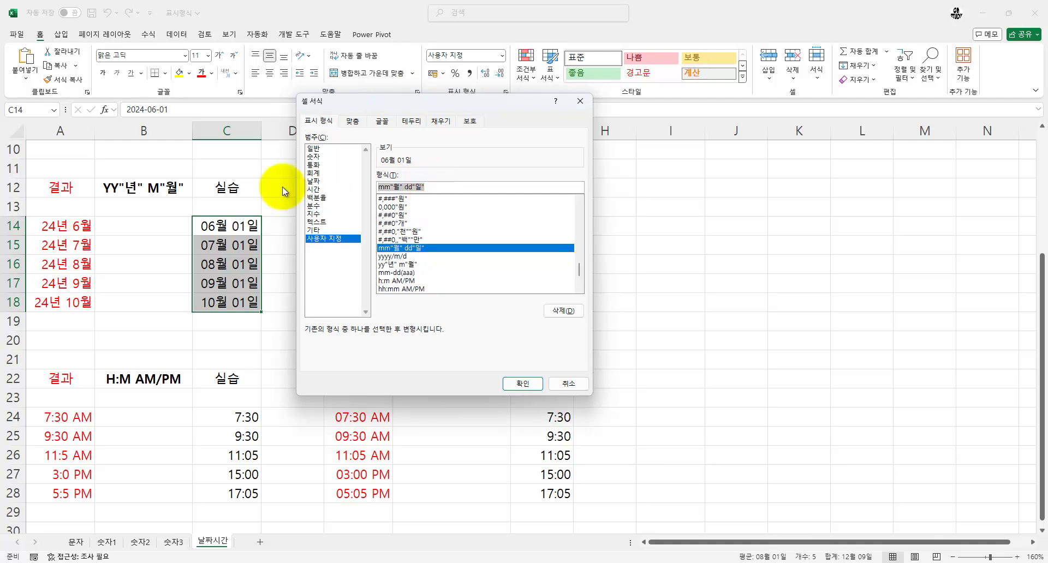
type("yy년 ")
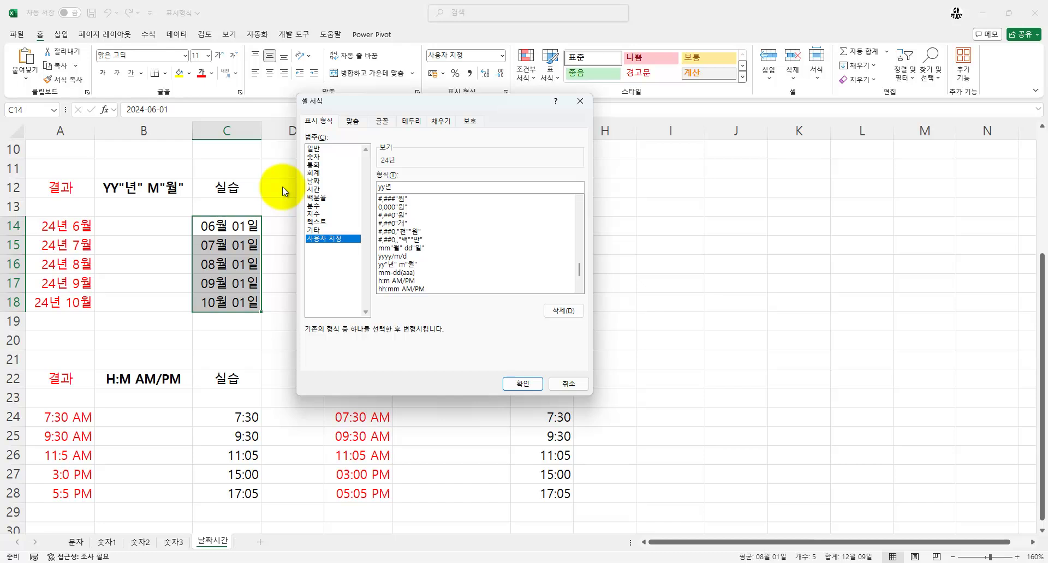
type("ㅡ")
type("m")
type("월")
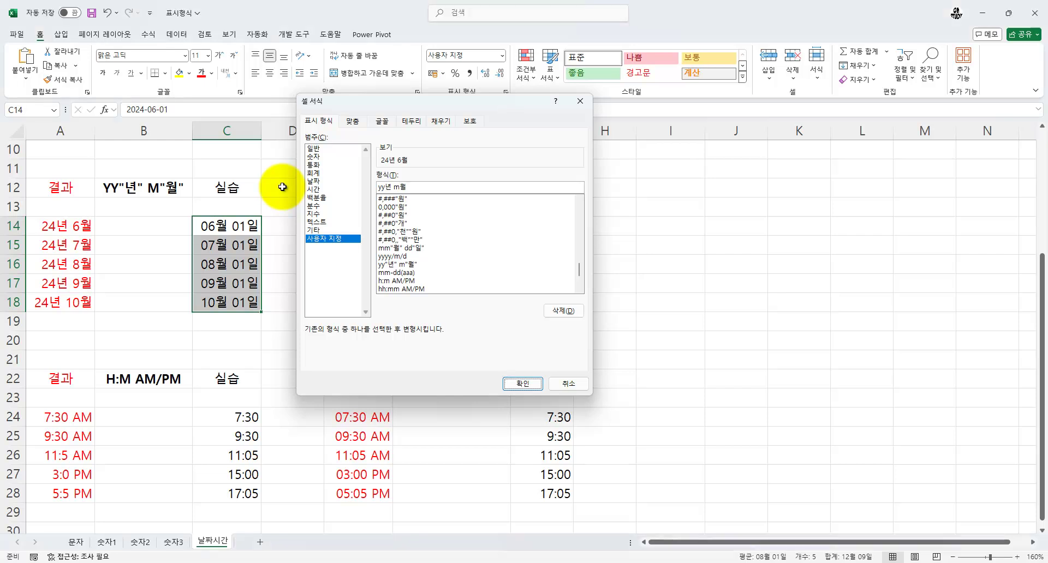
key("Return")
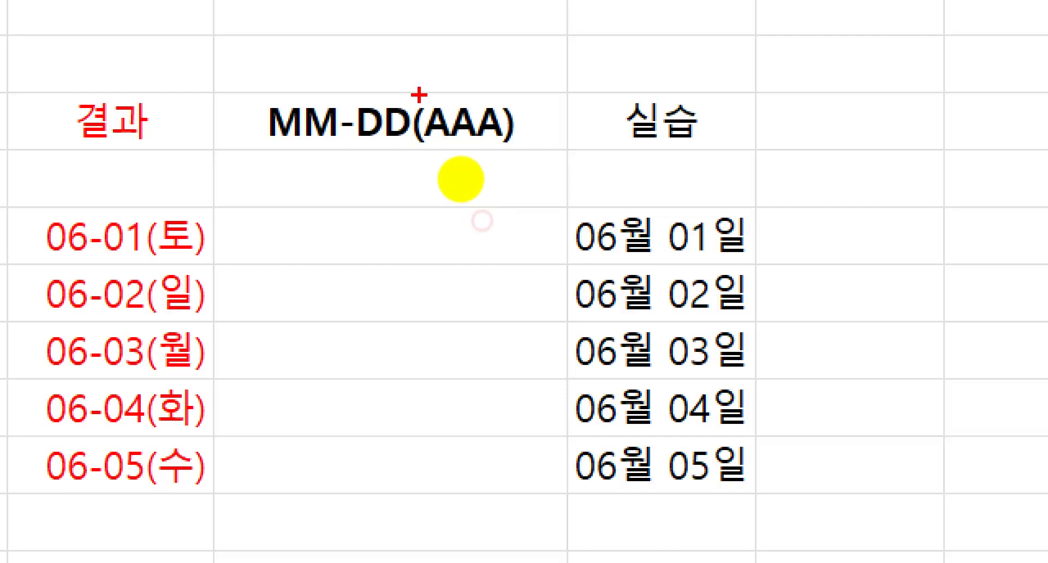
- Examine the day and weekday parts of the MM-DD(AAA) code against the red results in E14:E18
left_click_drag(422, 96, 510, 152)
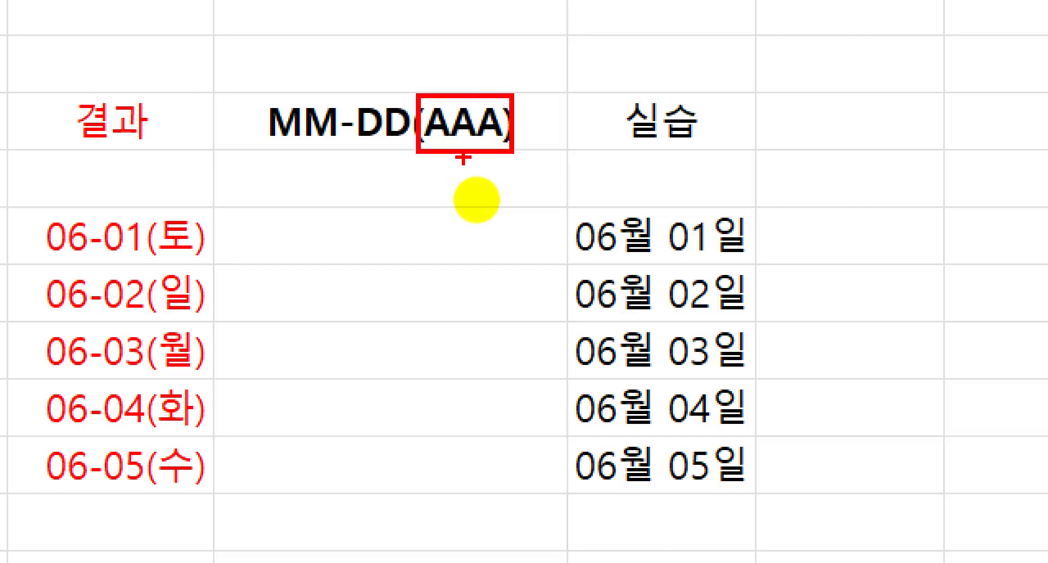
left_click_drag(362, 142, 394, 149)
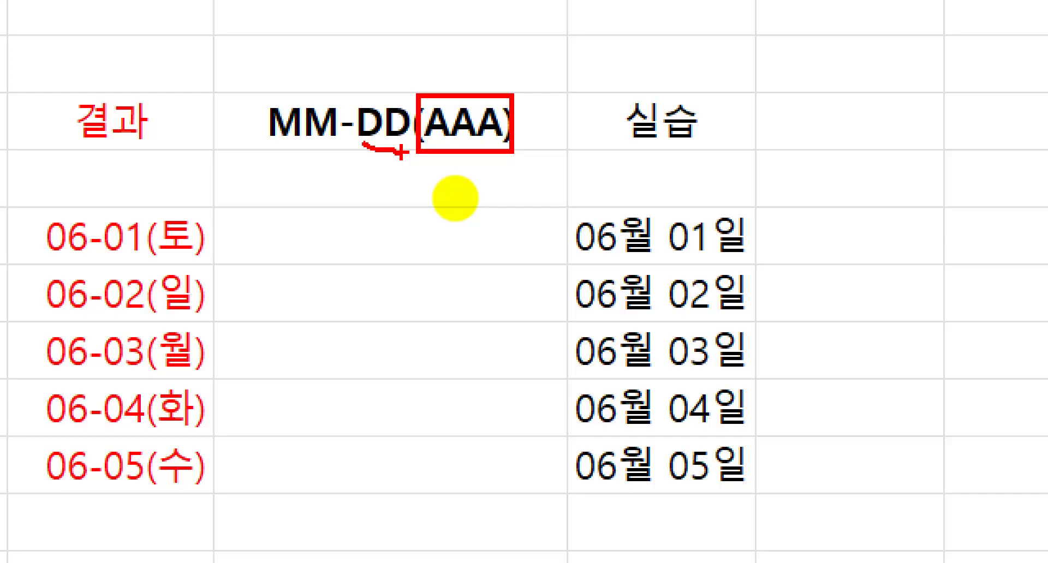
left_click_drag(429, 140, 508, 145)
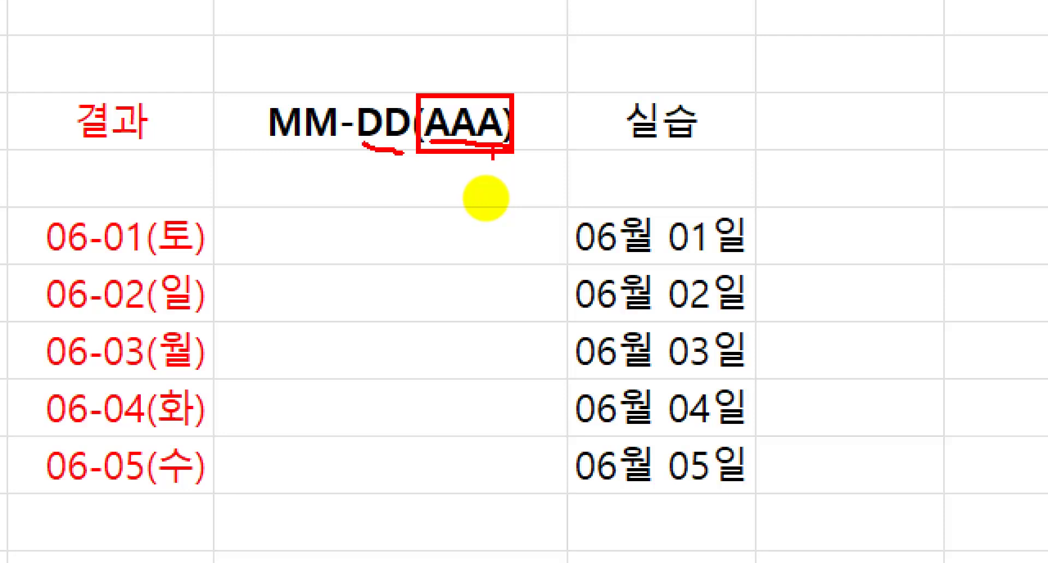
key("Escape")
key("ctrl+1")
left_click(390, 253)
mouse_move(336, 150)
left_mouse_down()
mouse_move(363, 206)
mouse_move(398, 416)
left_mouse_up()
key("Escape")
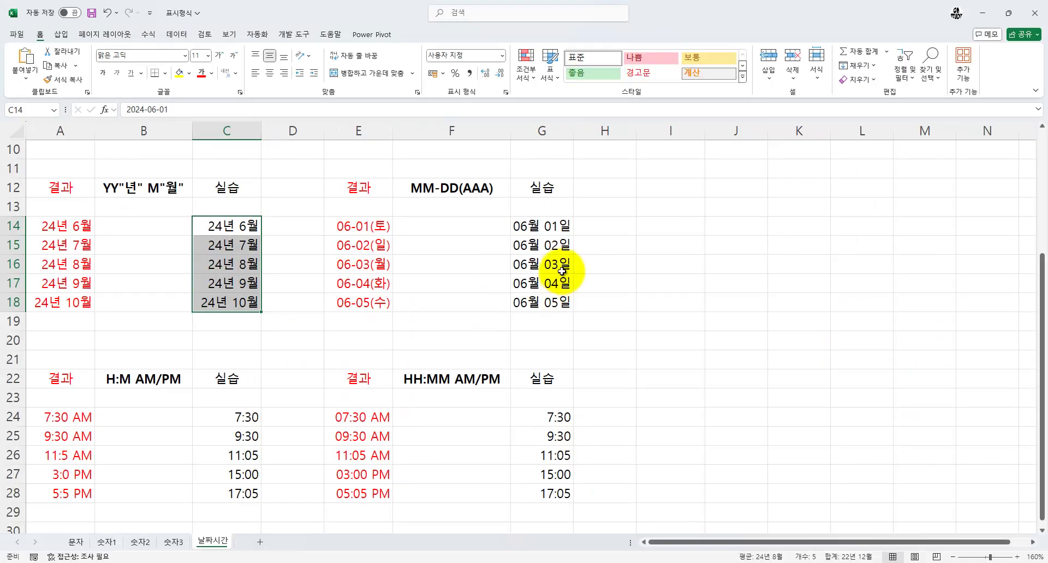
- Replace the custom date format of G14:G18 with mm-dd(aaa)
left_click_drag(550, 227, 553, 299)
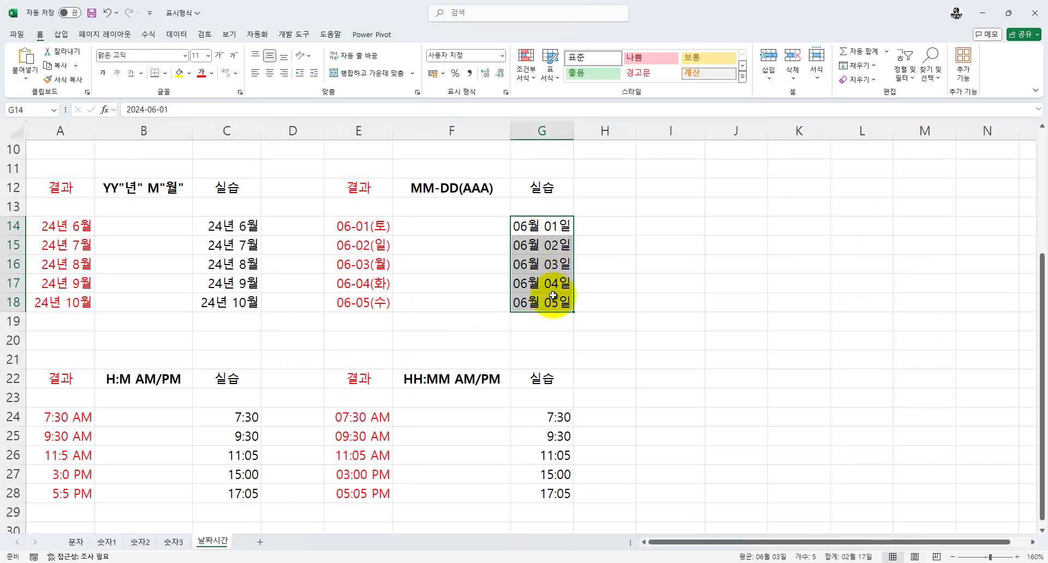
key("ctrl+1")
left_click_drag(485, 104, 780, 97)
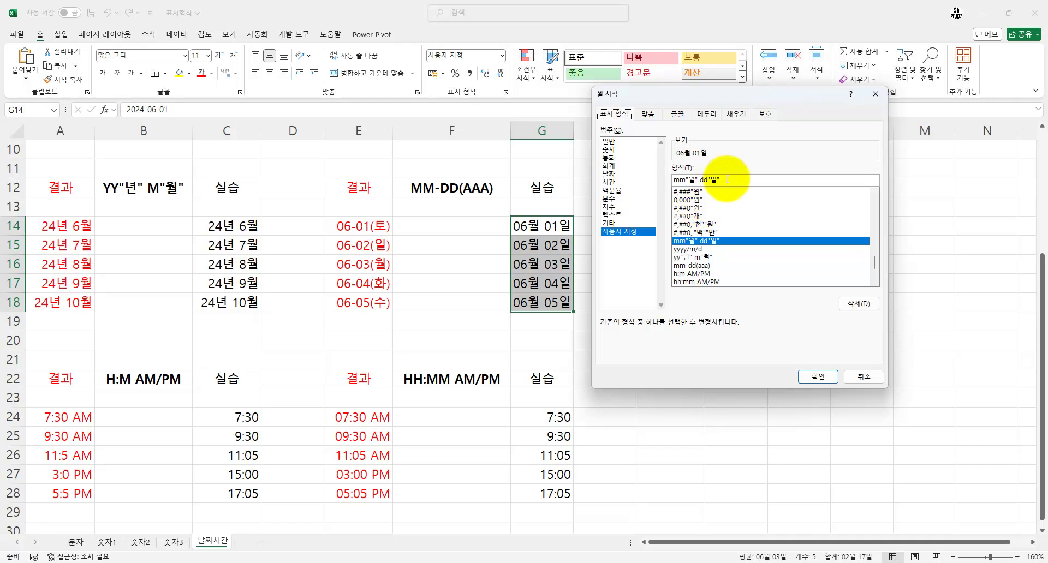
left_click_drag(727, 179, 620, 179)
key("BackSpace")
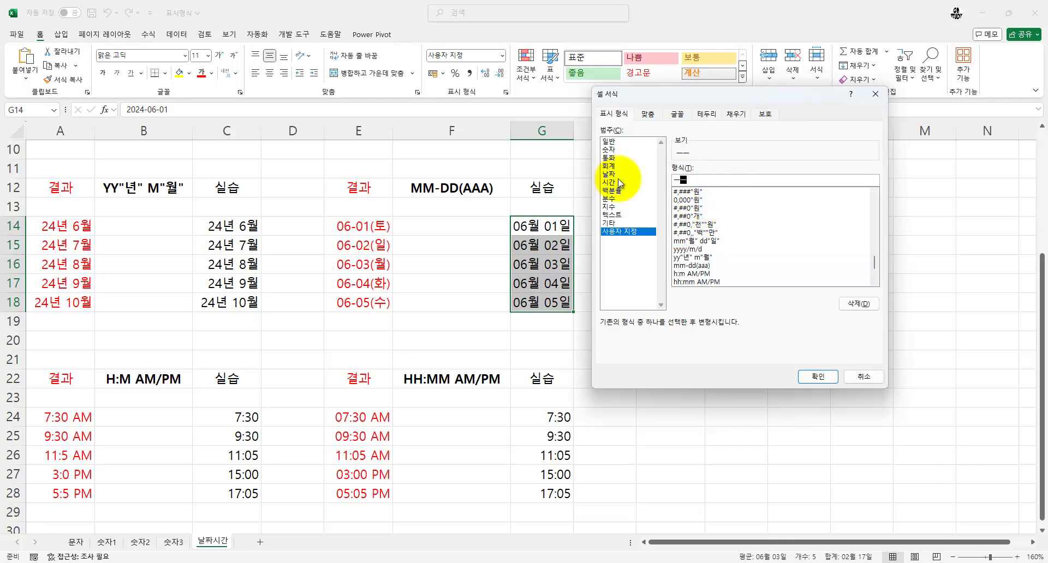
type("mm-dd")
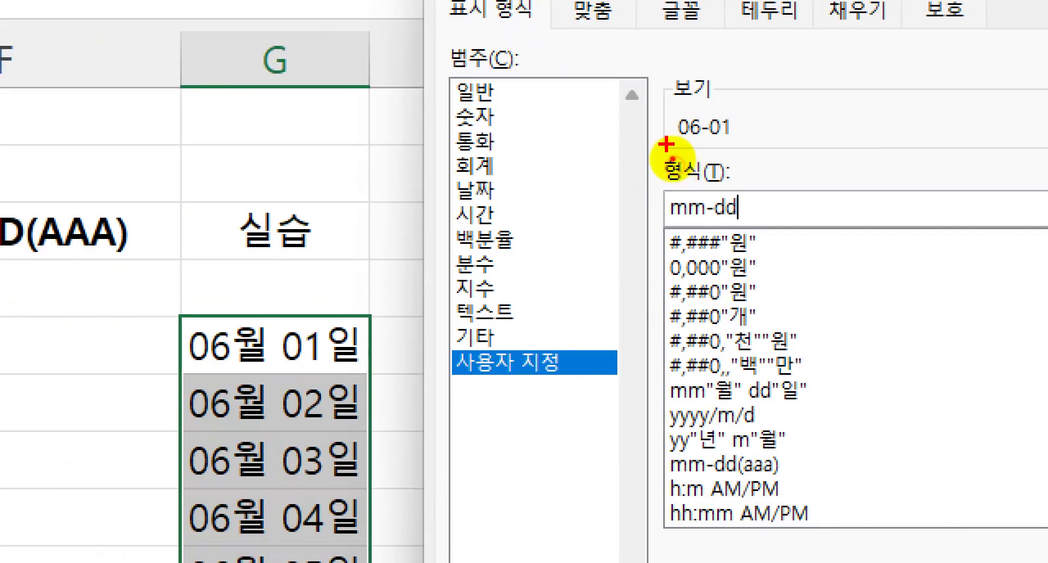
left_click_drag(667, 144, 745, 144)
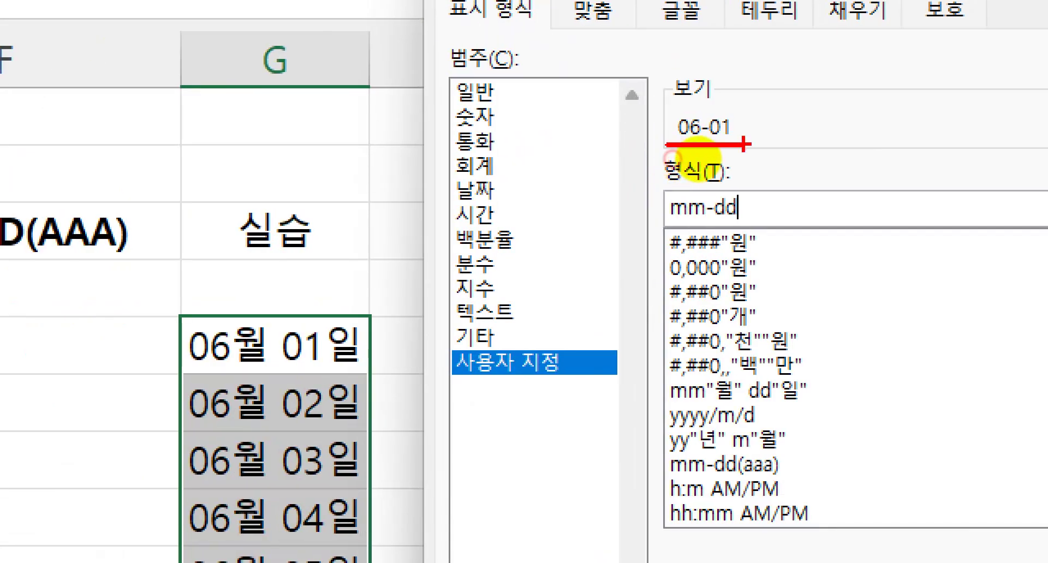
key("Escape")
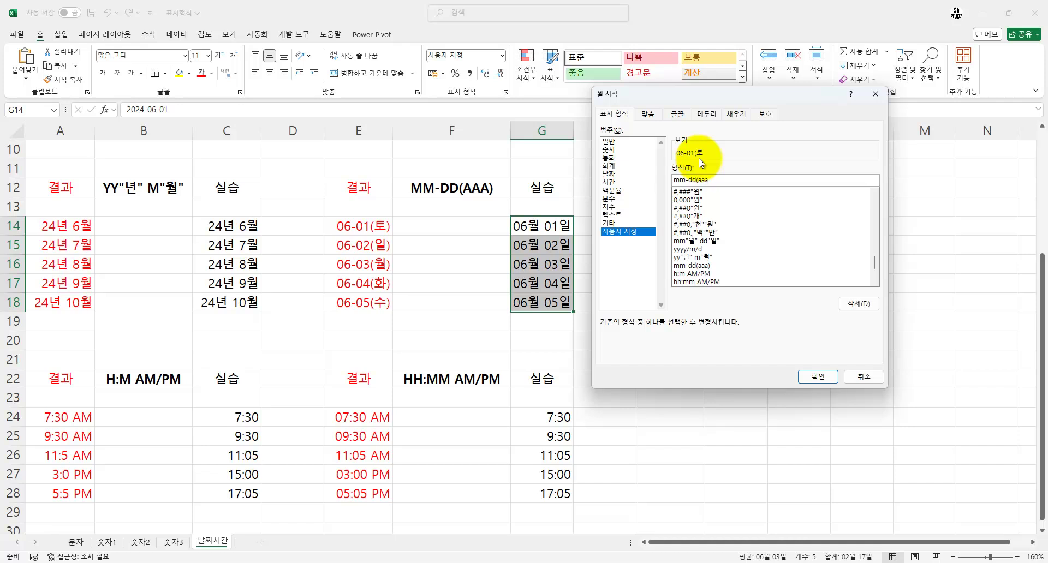
key("ctrl+1")
left_click(699, 158)
left_click_drag(662, 141, 751, 160)
left_click_drag(715, 238, 728, 236)
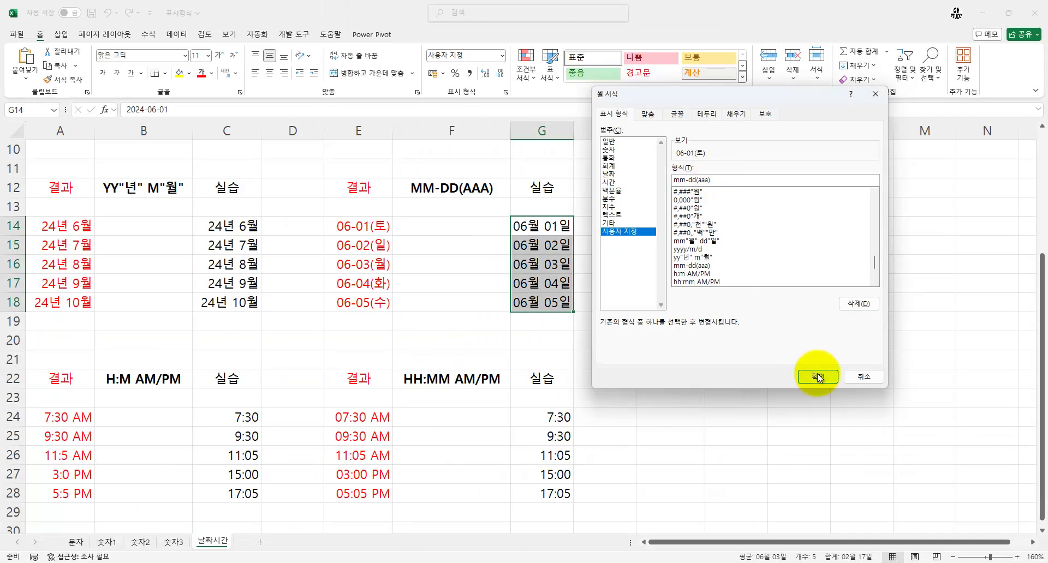
left_click(813, 374)
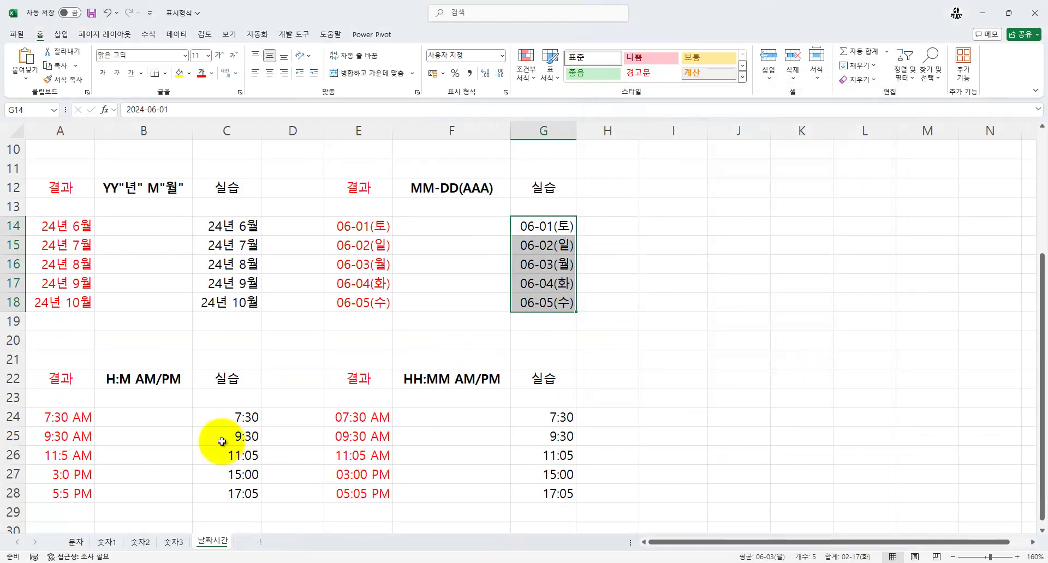
- Examine the H:M AM/PM code in B22 together with the red time results in A24:A28
scroll(221, 442, "down", 1)
scroll(188, 440, "down", 1)
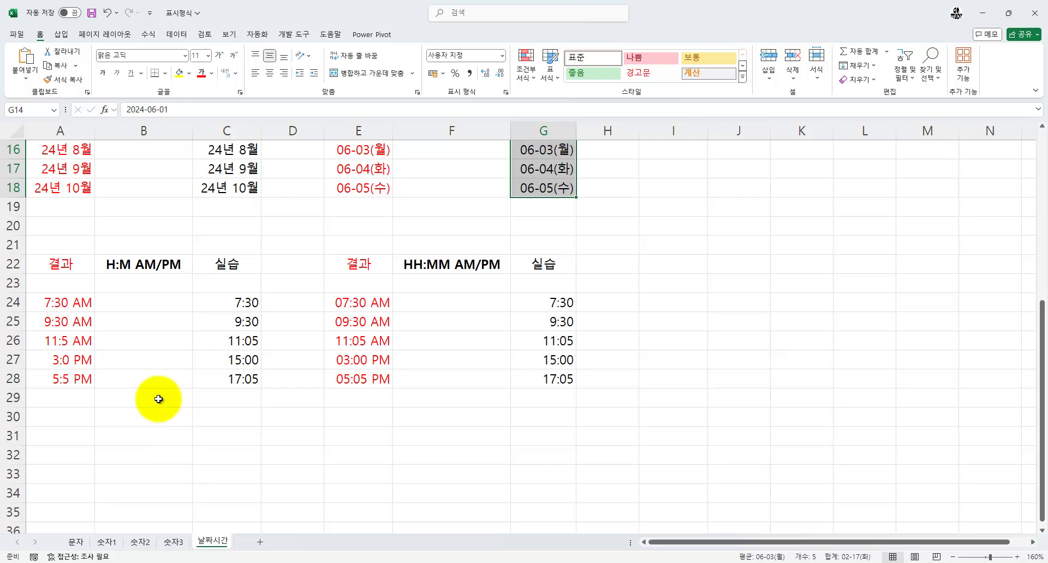
scroll(146, 377, "down", 1)
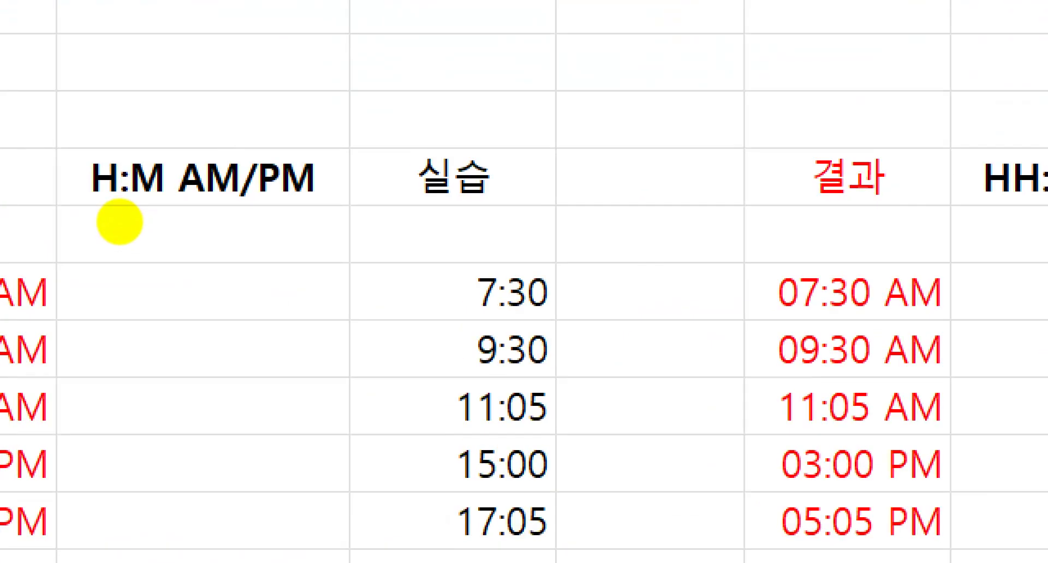
left_click_drag(83, 204, 202, 203)
key("Escape")
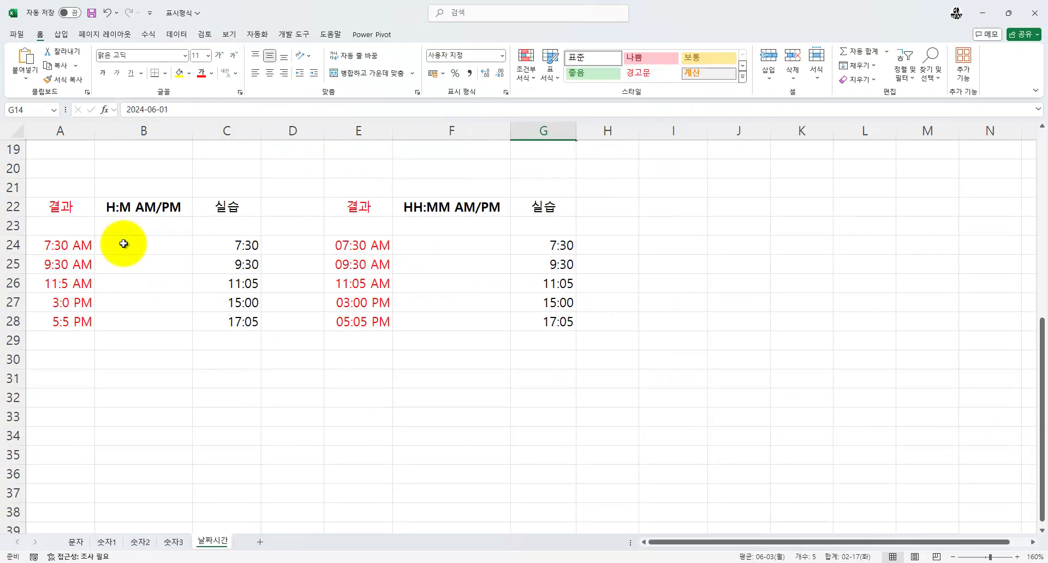
key("ctrl+1")
left_click(79, 255)
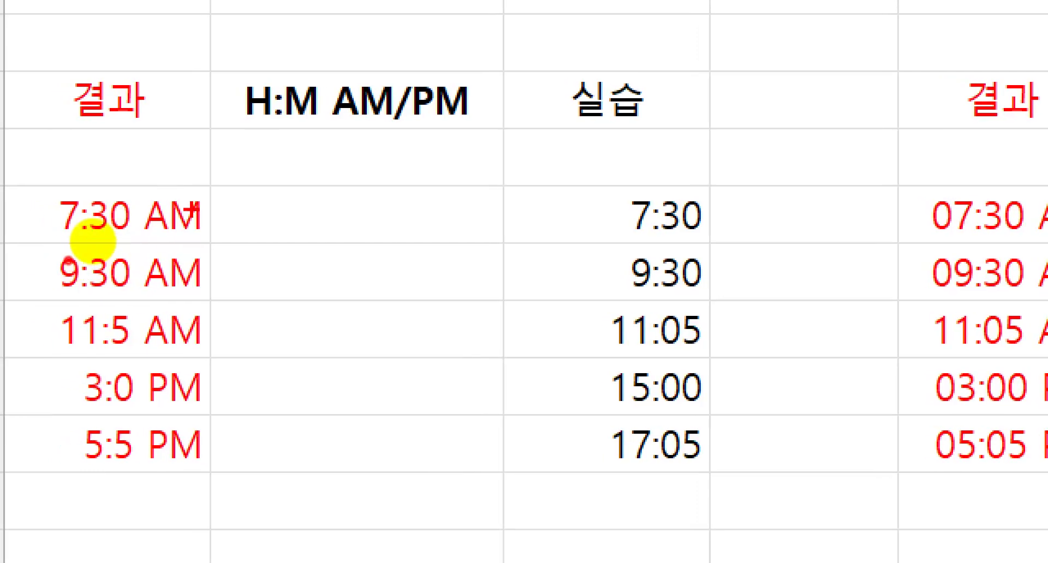
mouse_move(127, 214)
left_mouse_down()
mouse_move(108, 202)
mouse_move(107, 213)
left_mouse_up()
key("Escape")
- Compare the hour and AM/PM parts of the H:M AM/PM code with the practice times in C24:C28
key("ctrl+1")
left_click(82, 222)
mouse_move(202, 195)
left_mouse_down()
mouse_move(238, 174)
mouse_move(223, 209)
left_mouse_up()
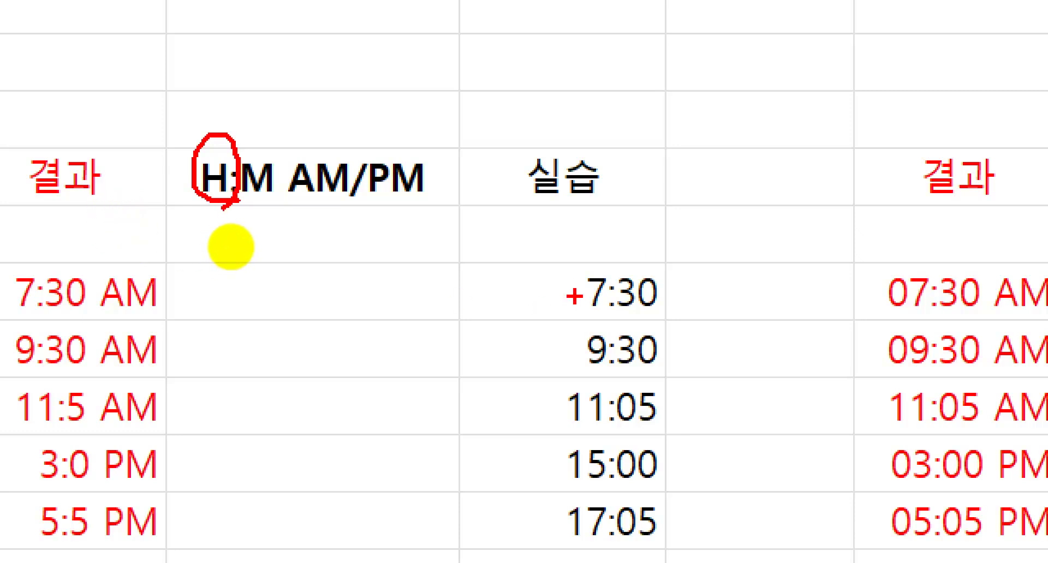
left_click_drag(563, 205, 584, 249)
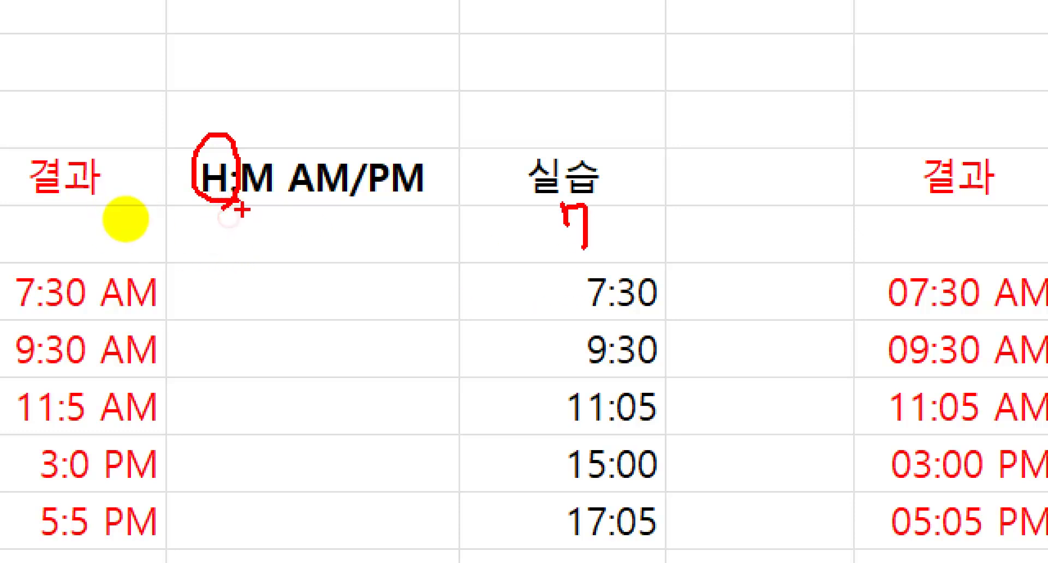
mouse_move(164, 156)
left_mouse_down()
mouse_move(163, 191)
mouse_move(186, 168)
left_mouse_up()
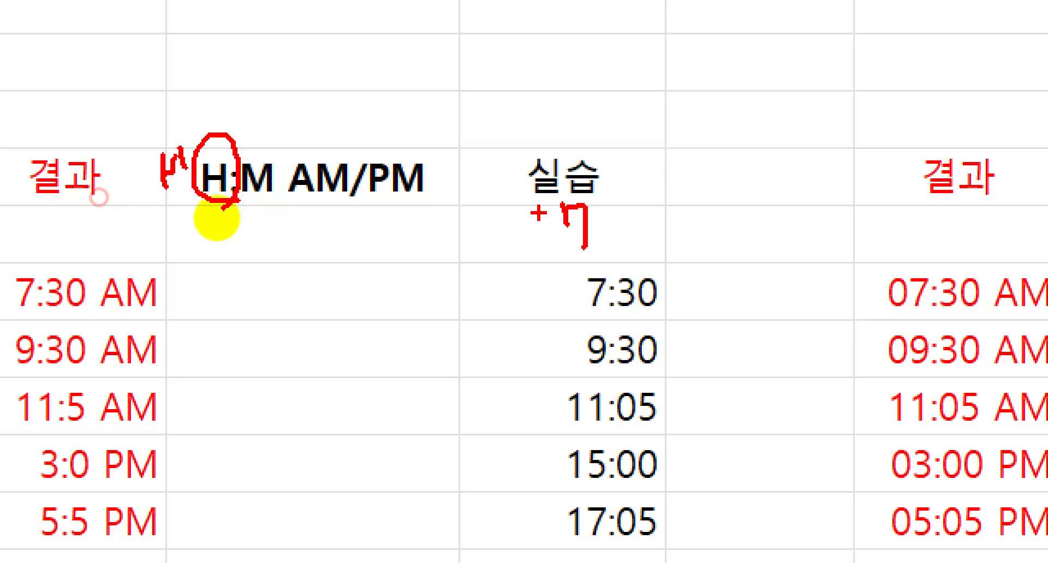
left_click_drag(539, 221, 563, 229)
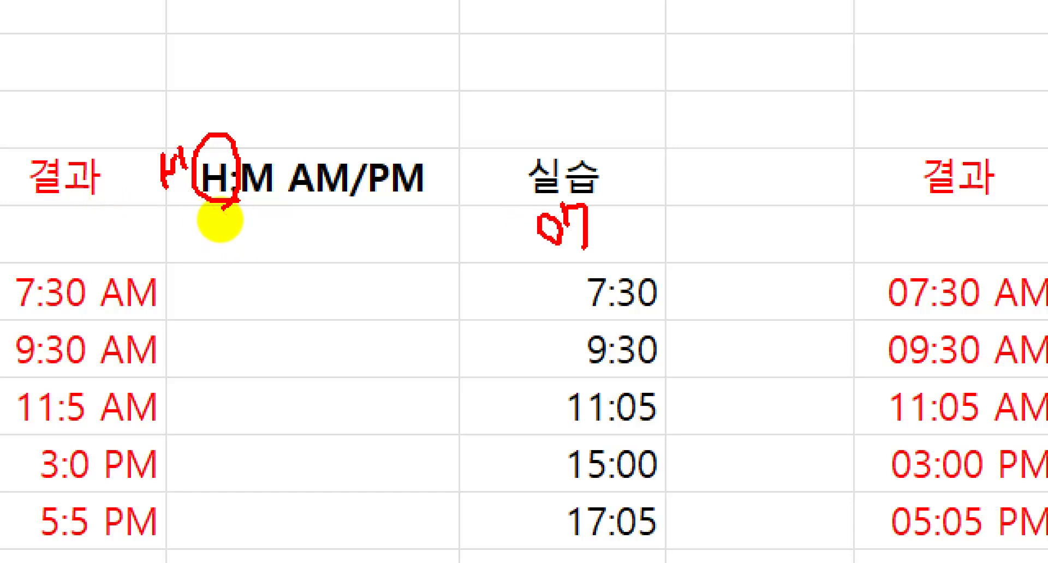
left_click_drag(301, 202, 421, 200)
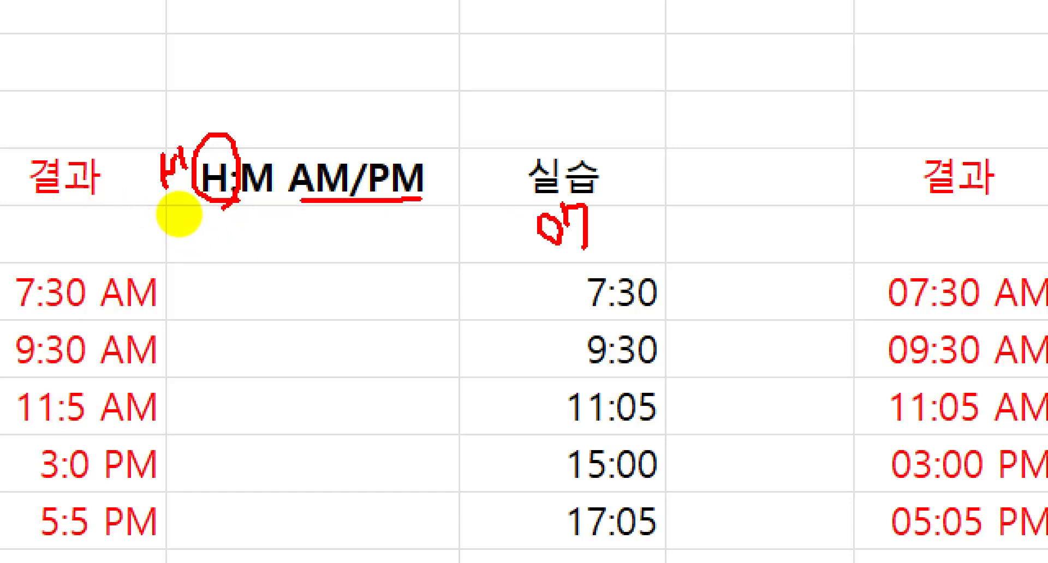
mouse_move(381, 352)
left_mouse_down()
mouse_move(389, 429)
mouse_move(451, 377)
mouse_move(443, 421)
left_mouse_up()
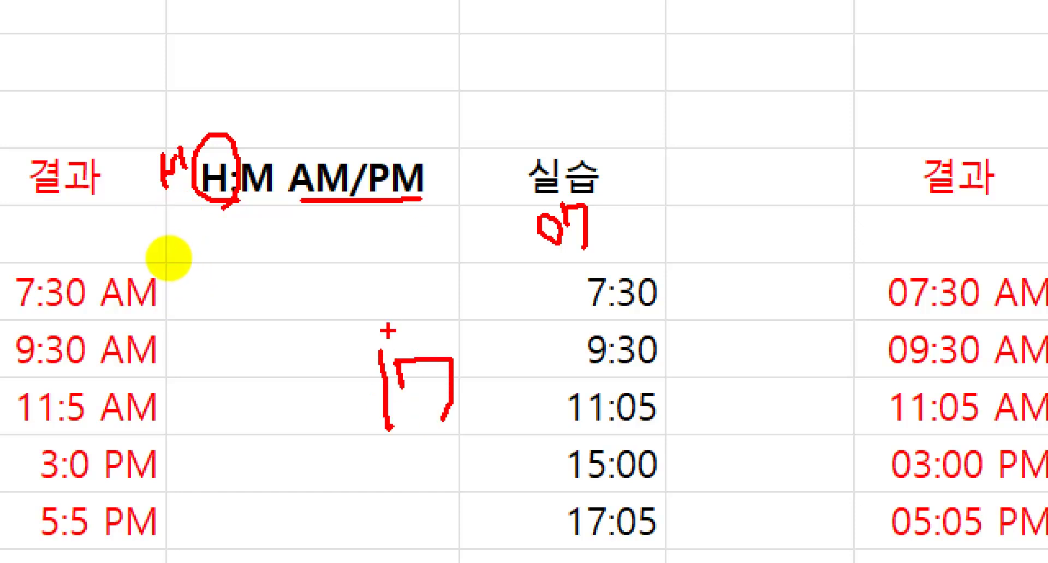
mouse_move(336, 261)
left_mouse_down()
mouse_move(402, 250)
mouse_move(361, 326)
mouse_move(328, 317)
left_mouse_up()
left_click_drag(419, 291, 467, 339)
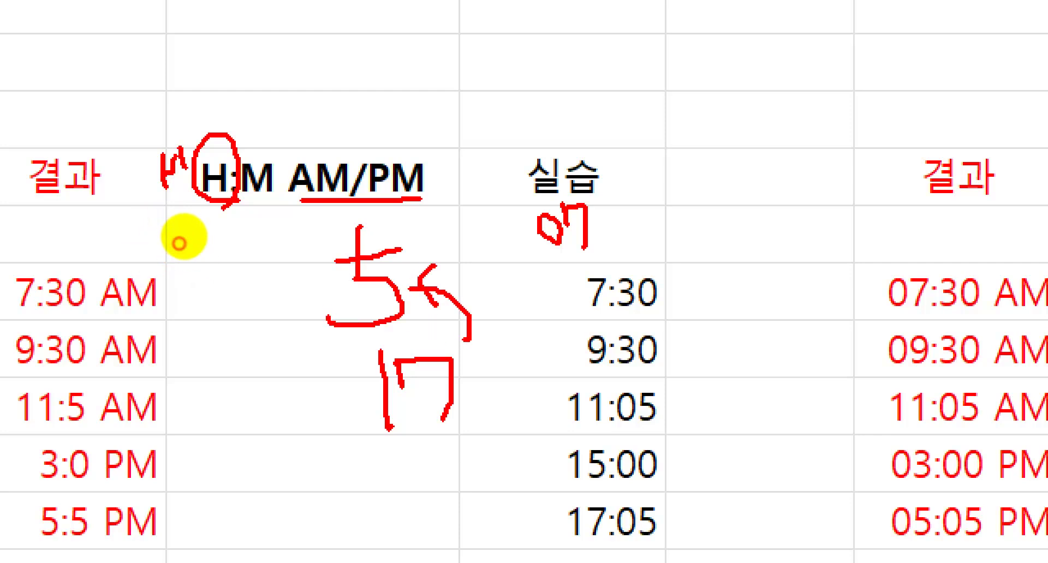
key("Escape")
key("ctrl+1")
left_click_drag(499, 300, 611, 291)
left_click_drag(517, 364, 637, 358)
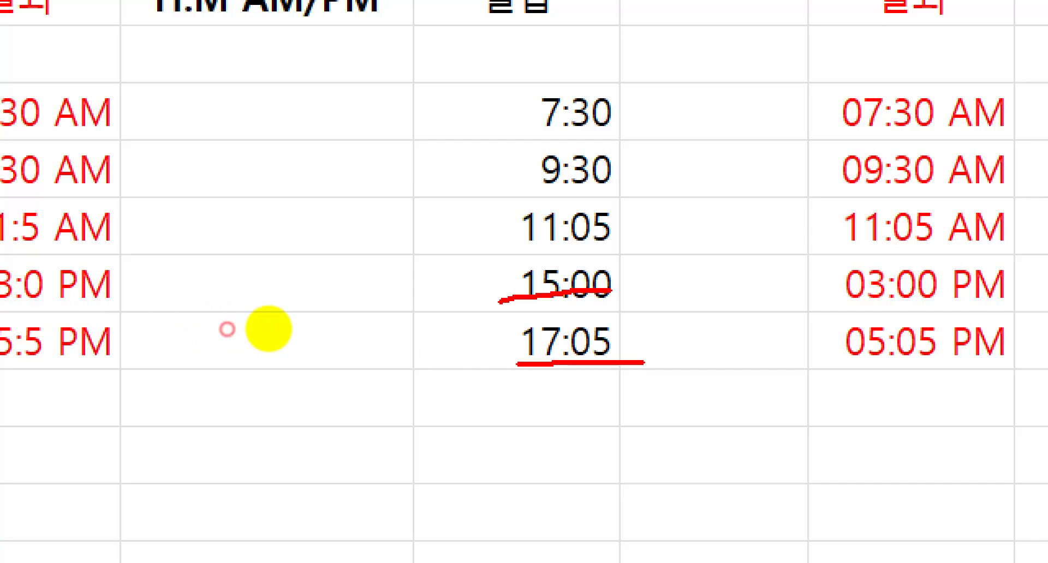
key("Escape")
- Apply the custom time format h:m AM/PM to the practice times in C24:C28
left_click_drag(235, 243, 228, 319)
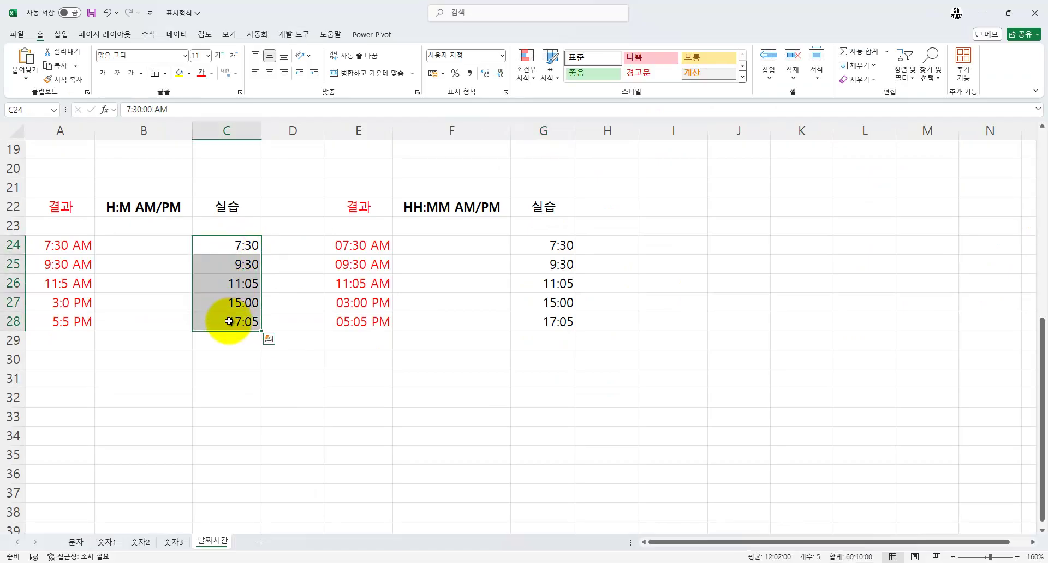
key("ctrl+1")
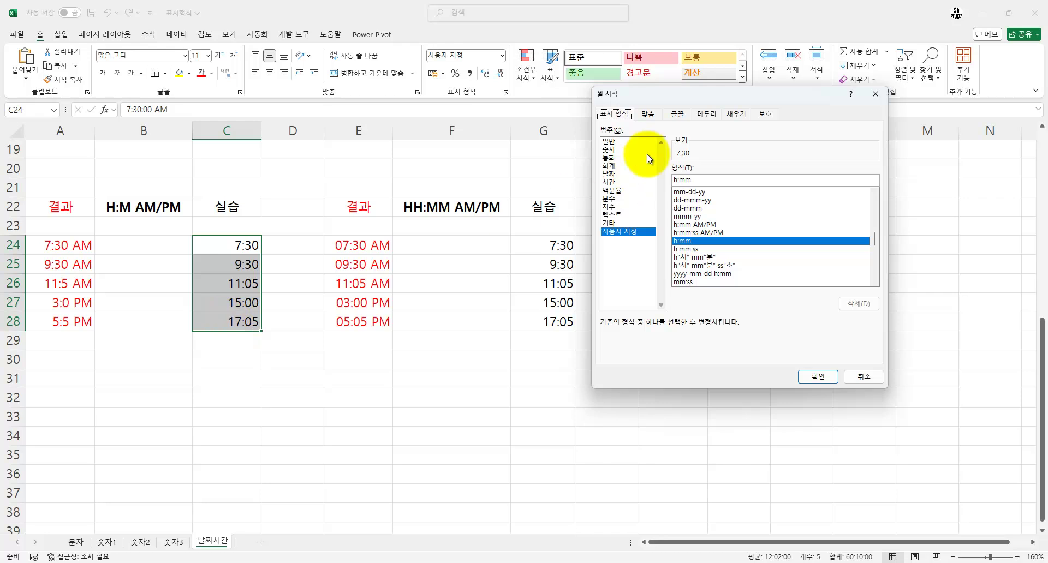
left_click_drag(676, 97, 372, 139)
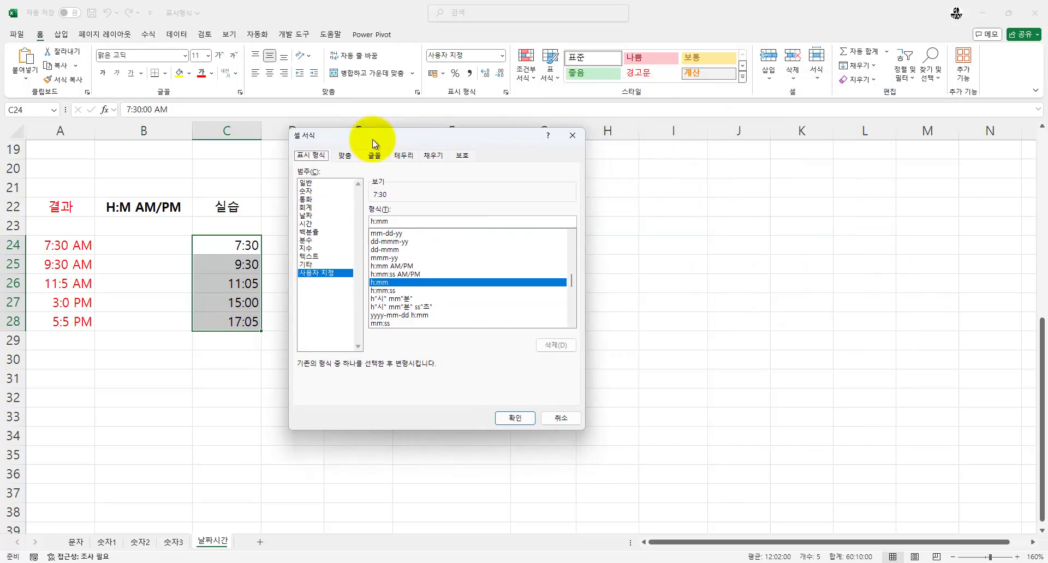
left_click(385, 266)
key("ctrl+1")
left_click(370, 218)
left_click_drag(369, 252, 529, 251)
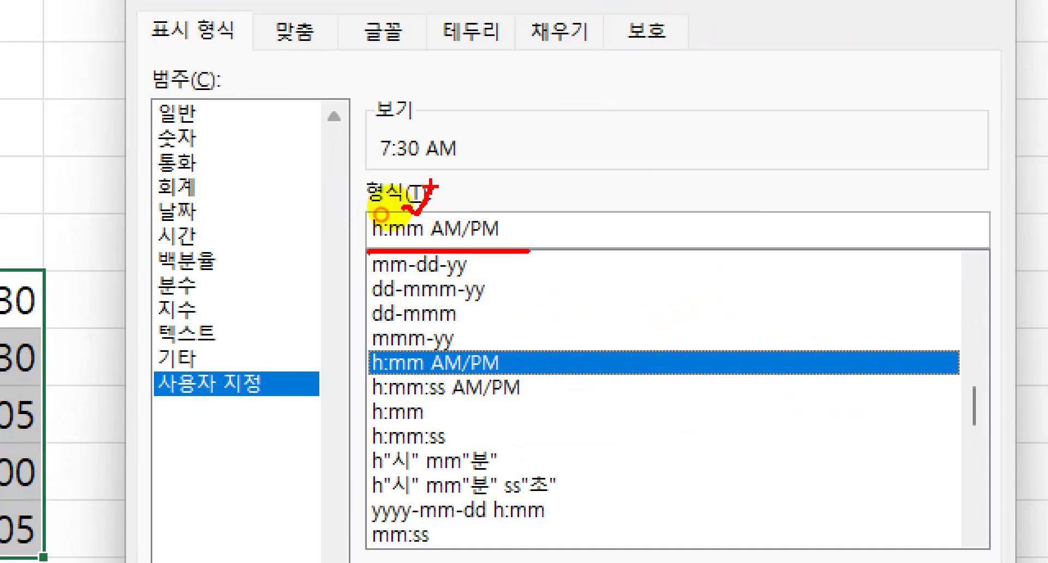
key("Escape")
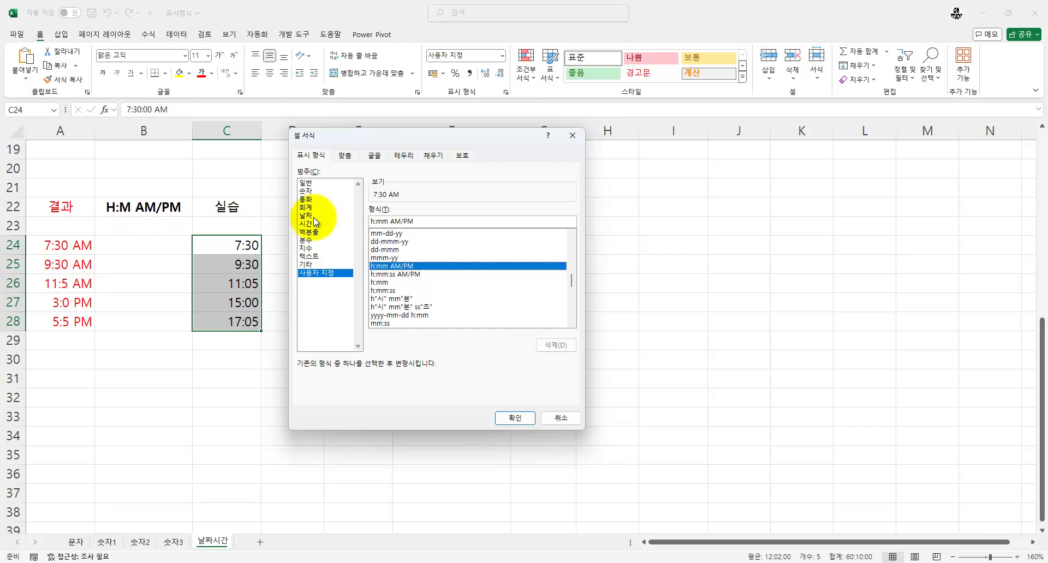
left_click(382, 221)
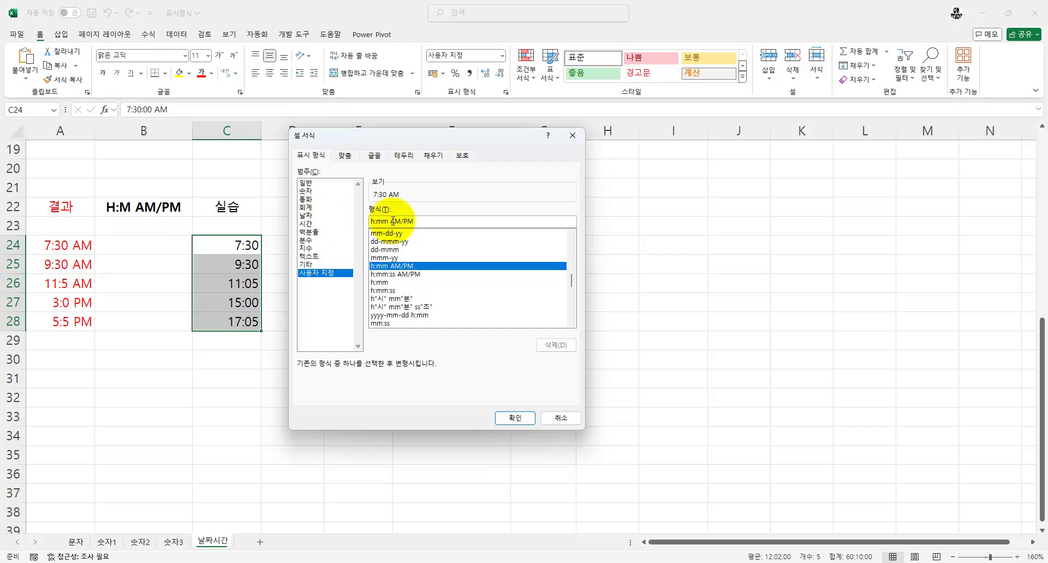
key("BackSpace")
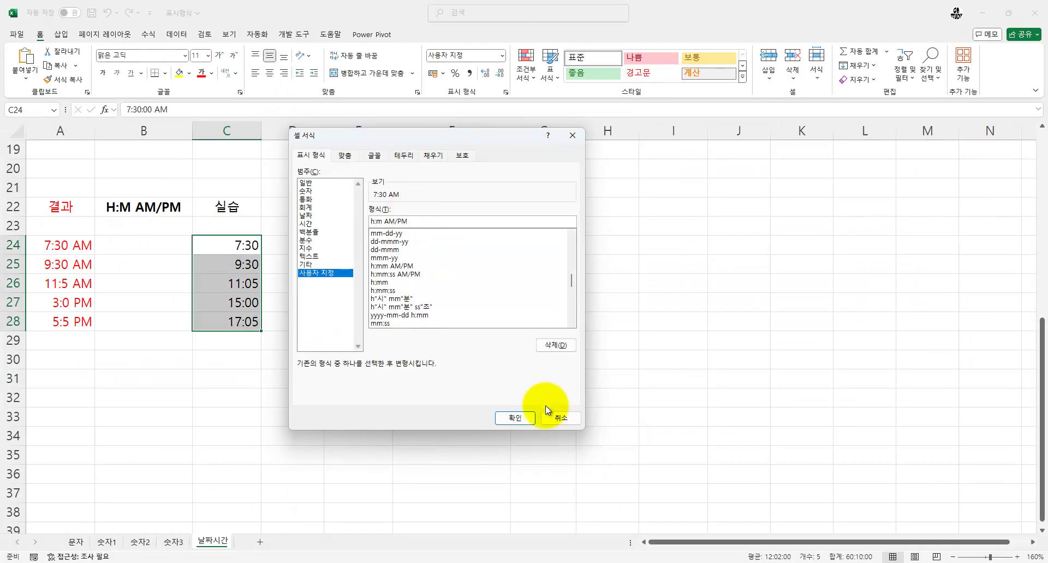
left_click(515, 418)
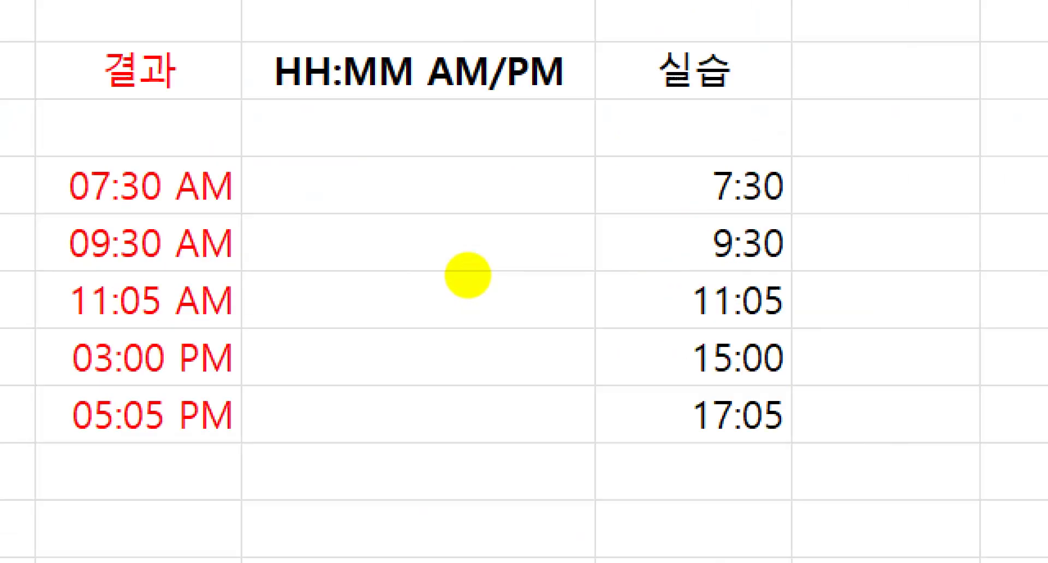
- Examine the HH and MM parts of the HH:MM AM/PM code in F22 against the practice times in G24:G28
left_click(468, 275)
left_click_drag(268, 100, 397, 99)
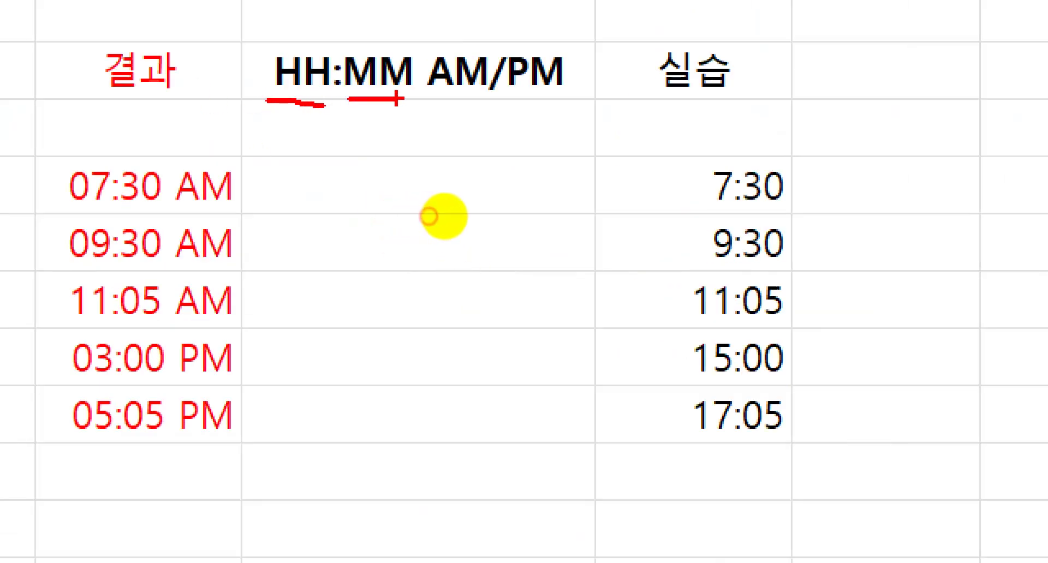
key("Escape")
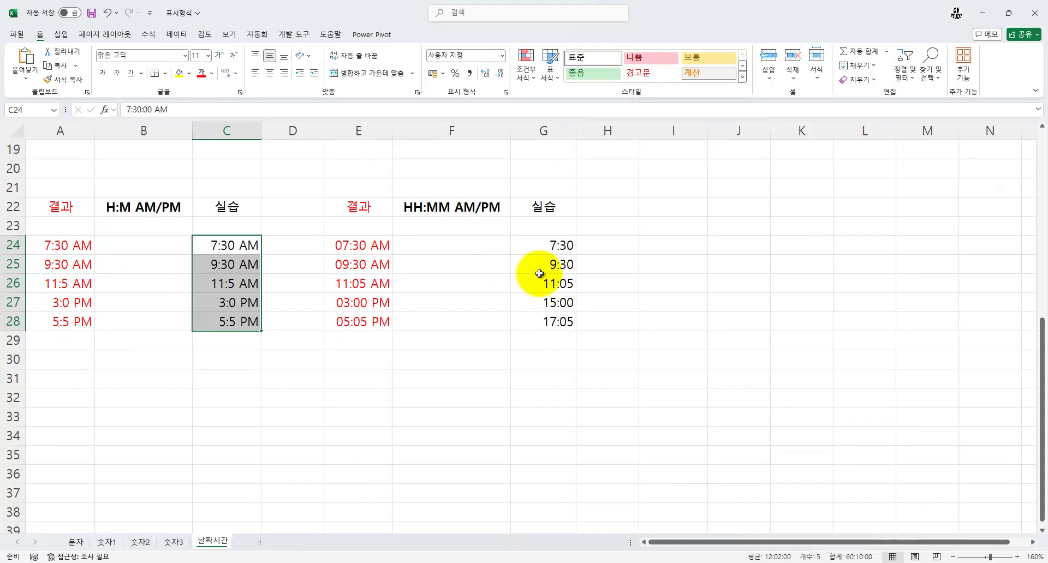
key("ctrl+1")
left_click(492, 253)
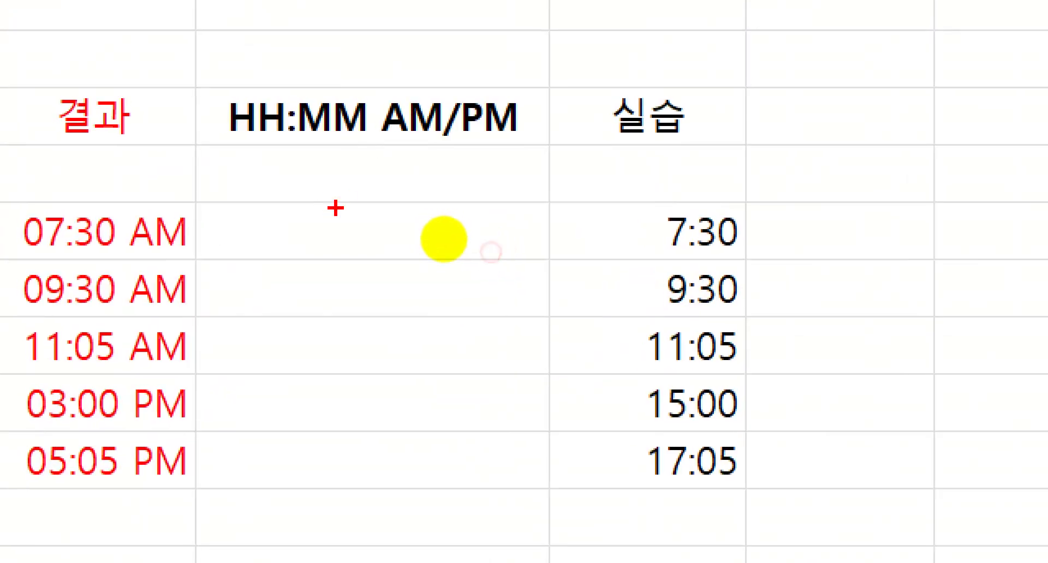
left_click_drag(579, 417, 687, 416)
mouse_move(598, 519)
left_mouse_down()
mouse_move(637, 515)
mouse_move(622, 544)
left_mouse_up()
left_click_drag(616, 534, 640, 559)
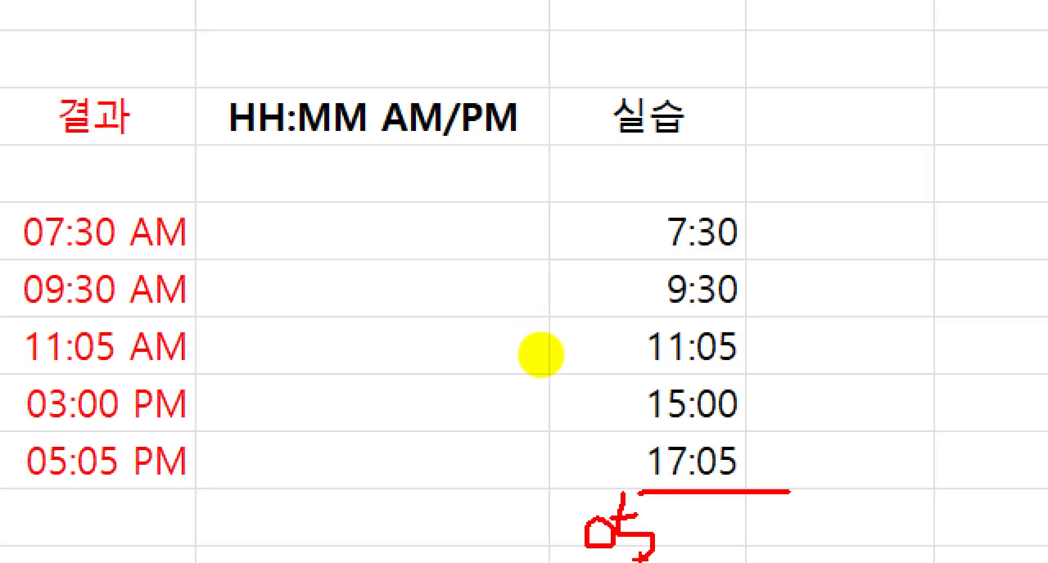
mouse_move(586, 383)
left_mouse_down()
mouse_move(609, 378)
mouse_move(620, 425)
left_mouse_up()
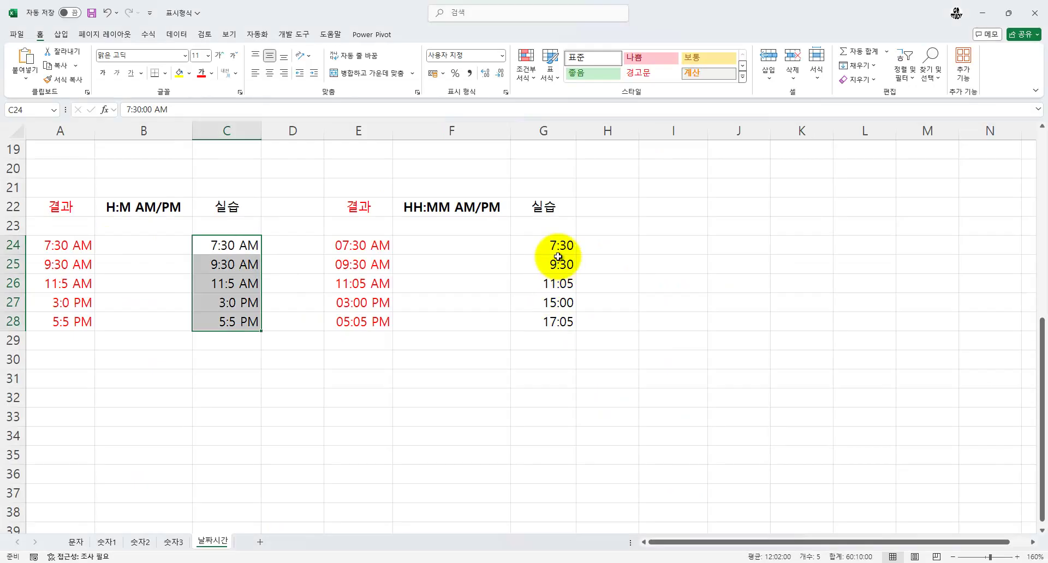
- Apply the custom time format hh:mm AM/PM to the practice times in G24:G28
left_click_drag(553, 247, 559, 318)
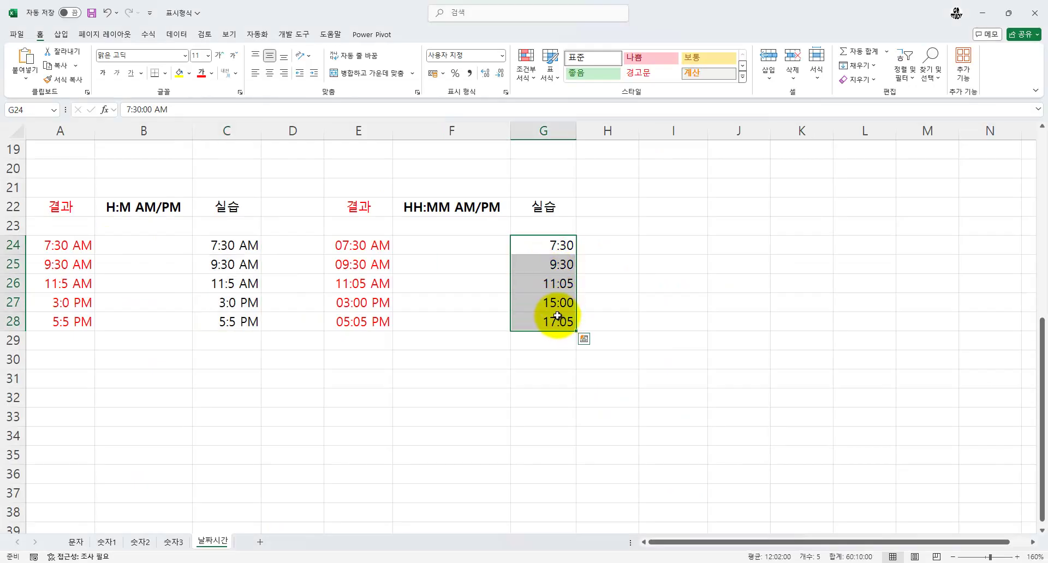
key("ctrl+1")
left_click_drag(483, 140, 808, 135)
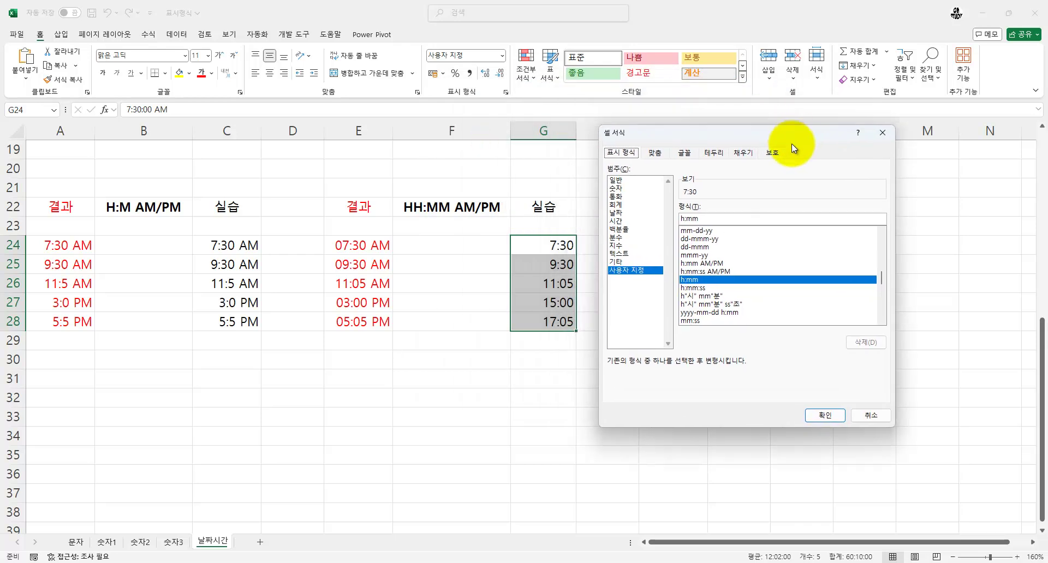
left_click(692, 266)
left_click(682, 219)
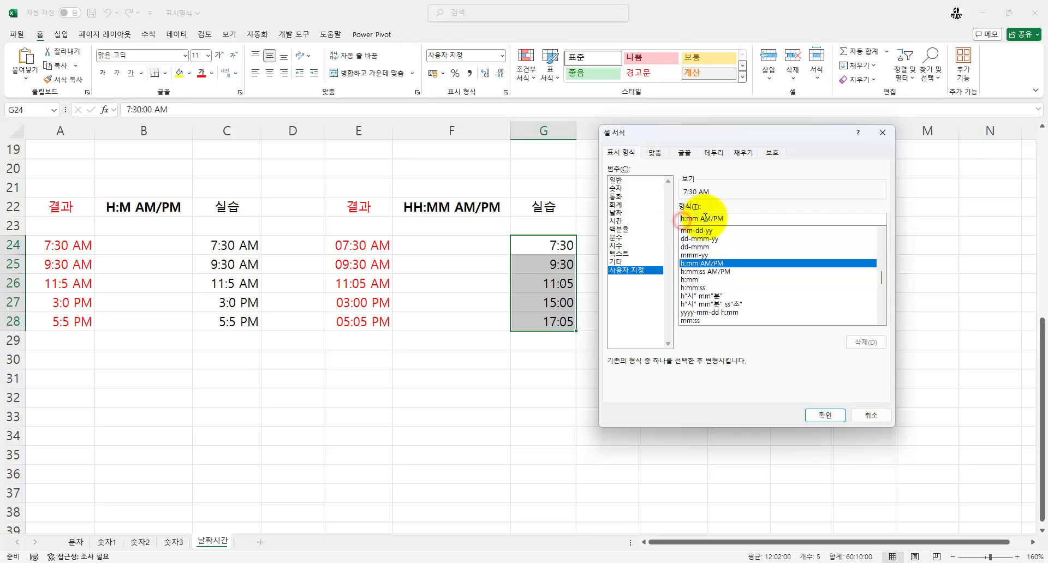
type("h")
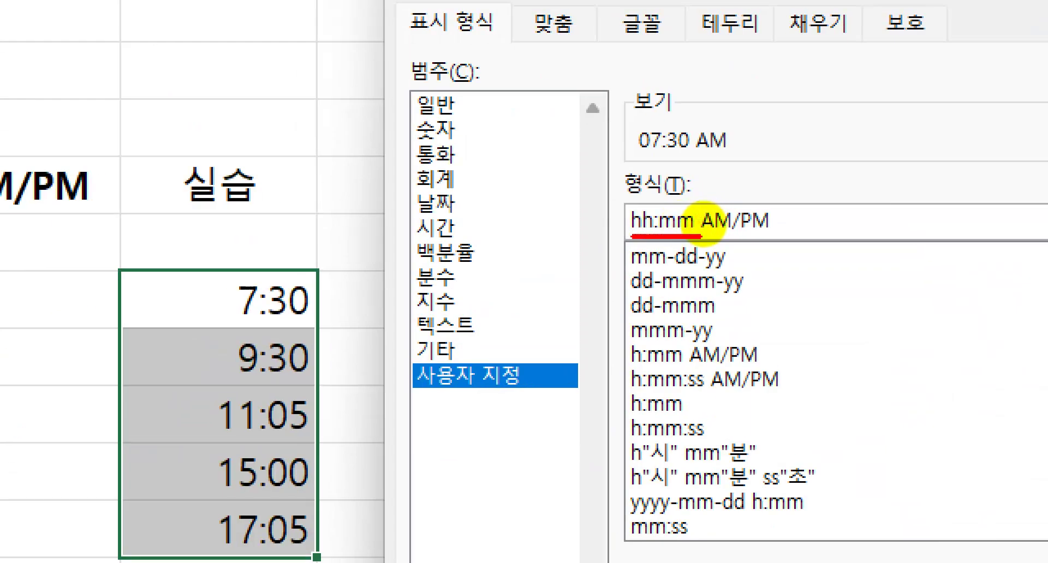
left_click_drag(629, 117, 740, 165)
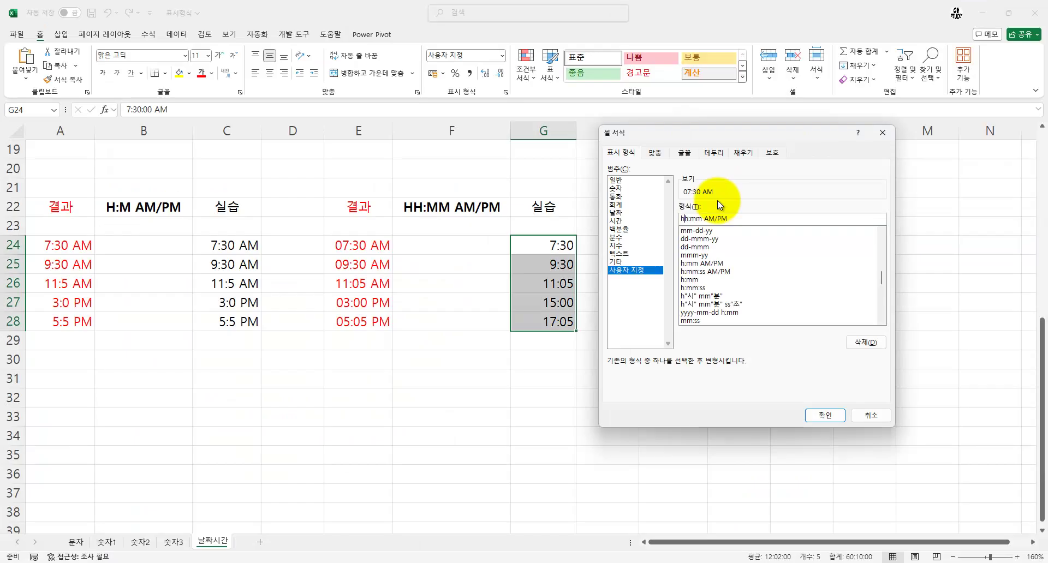
left_click(824, 416)
left_click(494, 378)
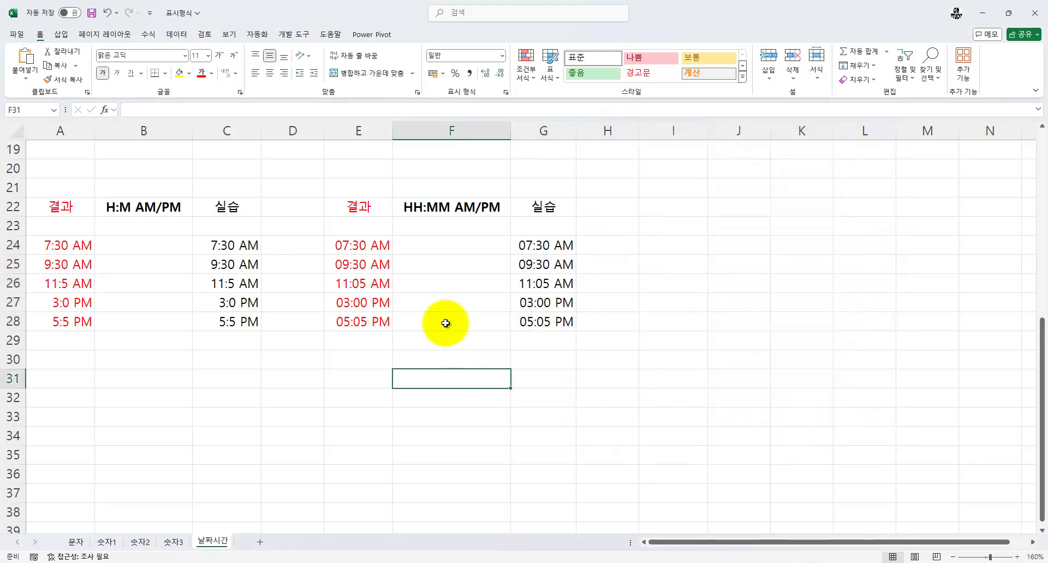
- Return to the start of the 날짜시간 sheet and select cell A1
scroll(446, 323, "up", 6)
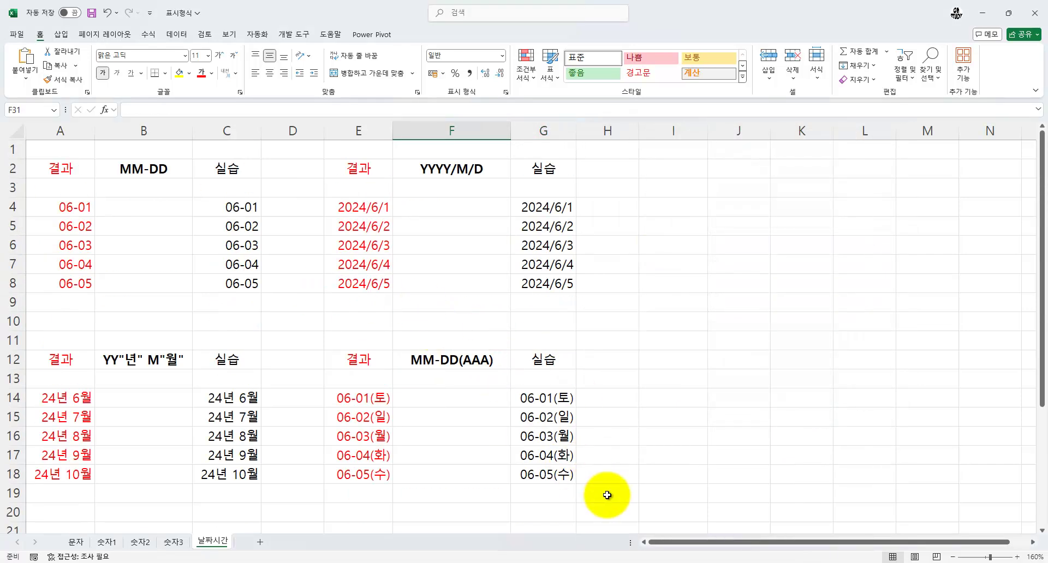
left_click(607, 495)
key("ctrl+shift+Home")
left_click(50, 147)
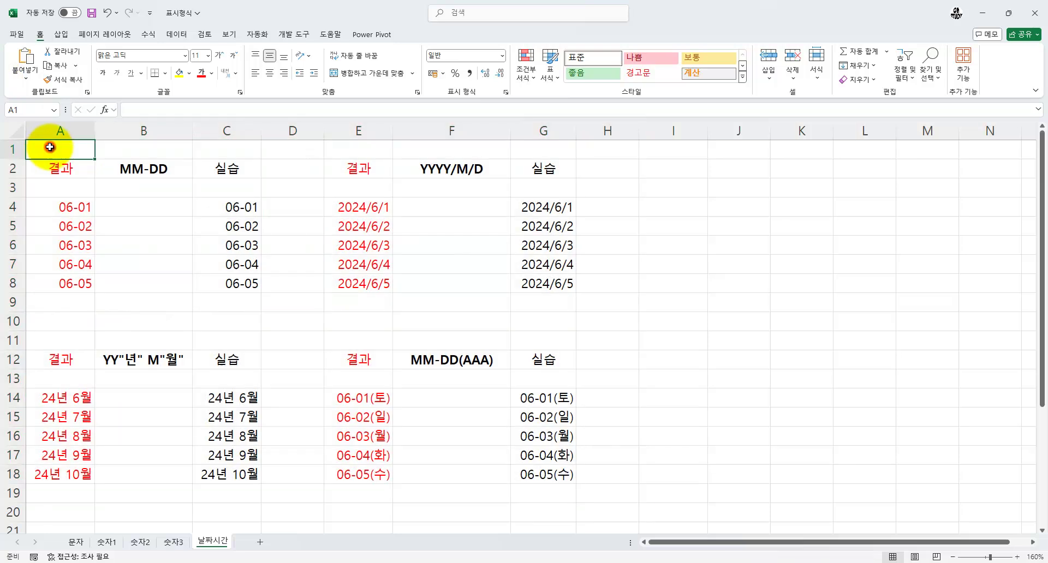